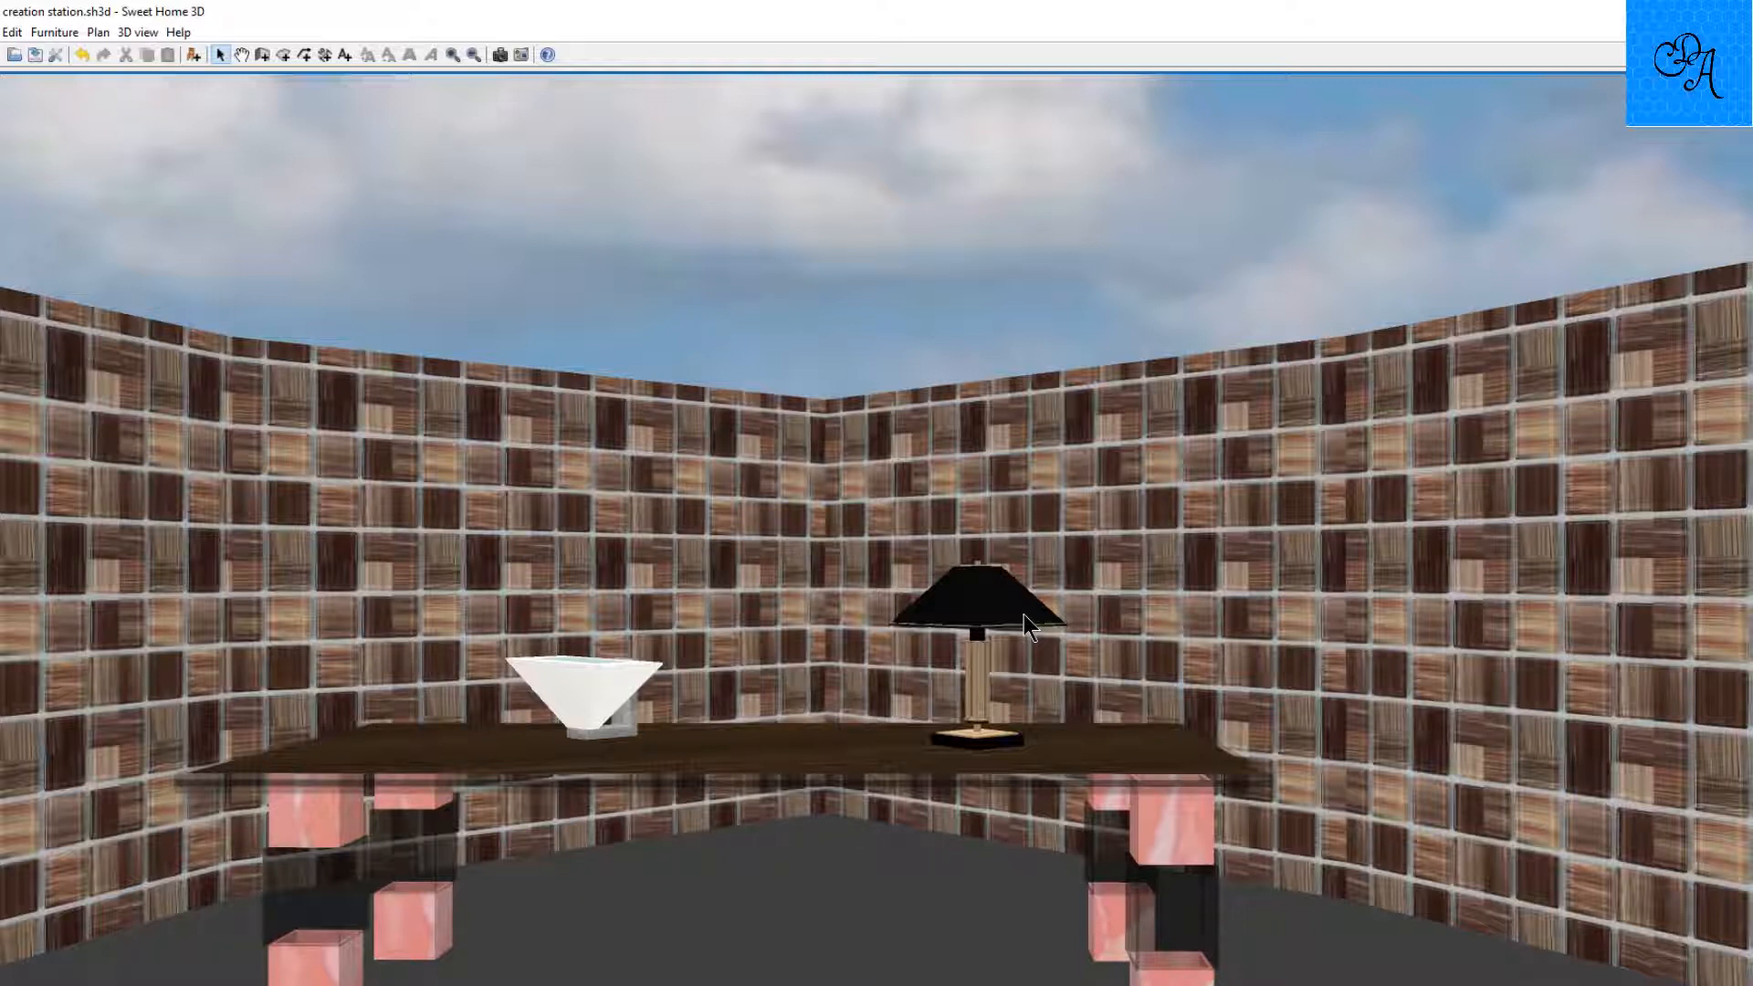
Step: Open the furniture materials of the lamp on the table and inspect its Chrome and Abazhur materials
left_click_drag(1026, 617, 847, 584)
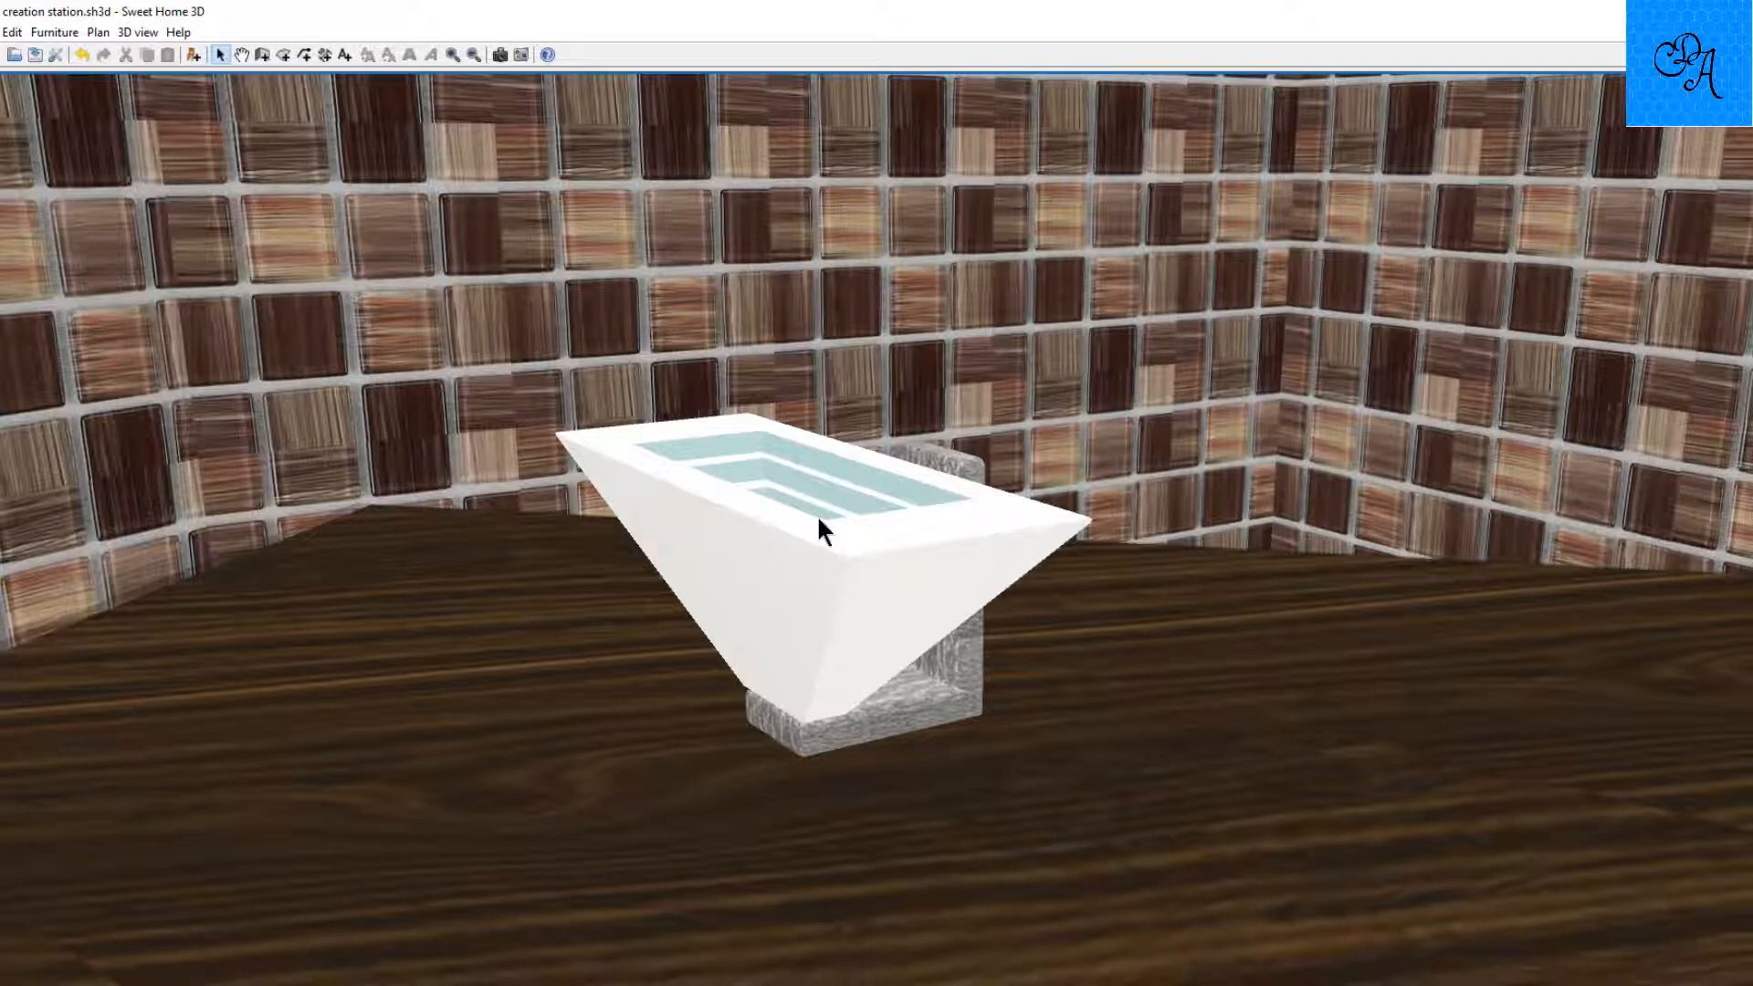
left_click_drag(818, 517, 923, 501)
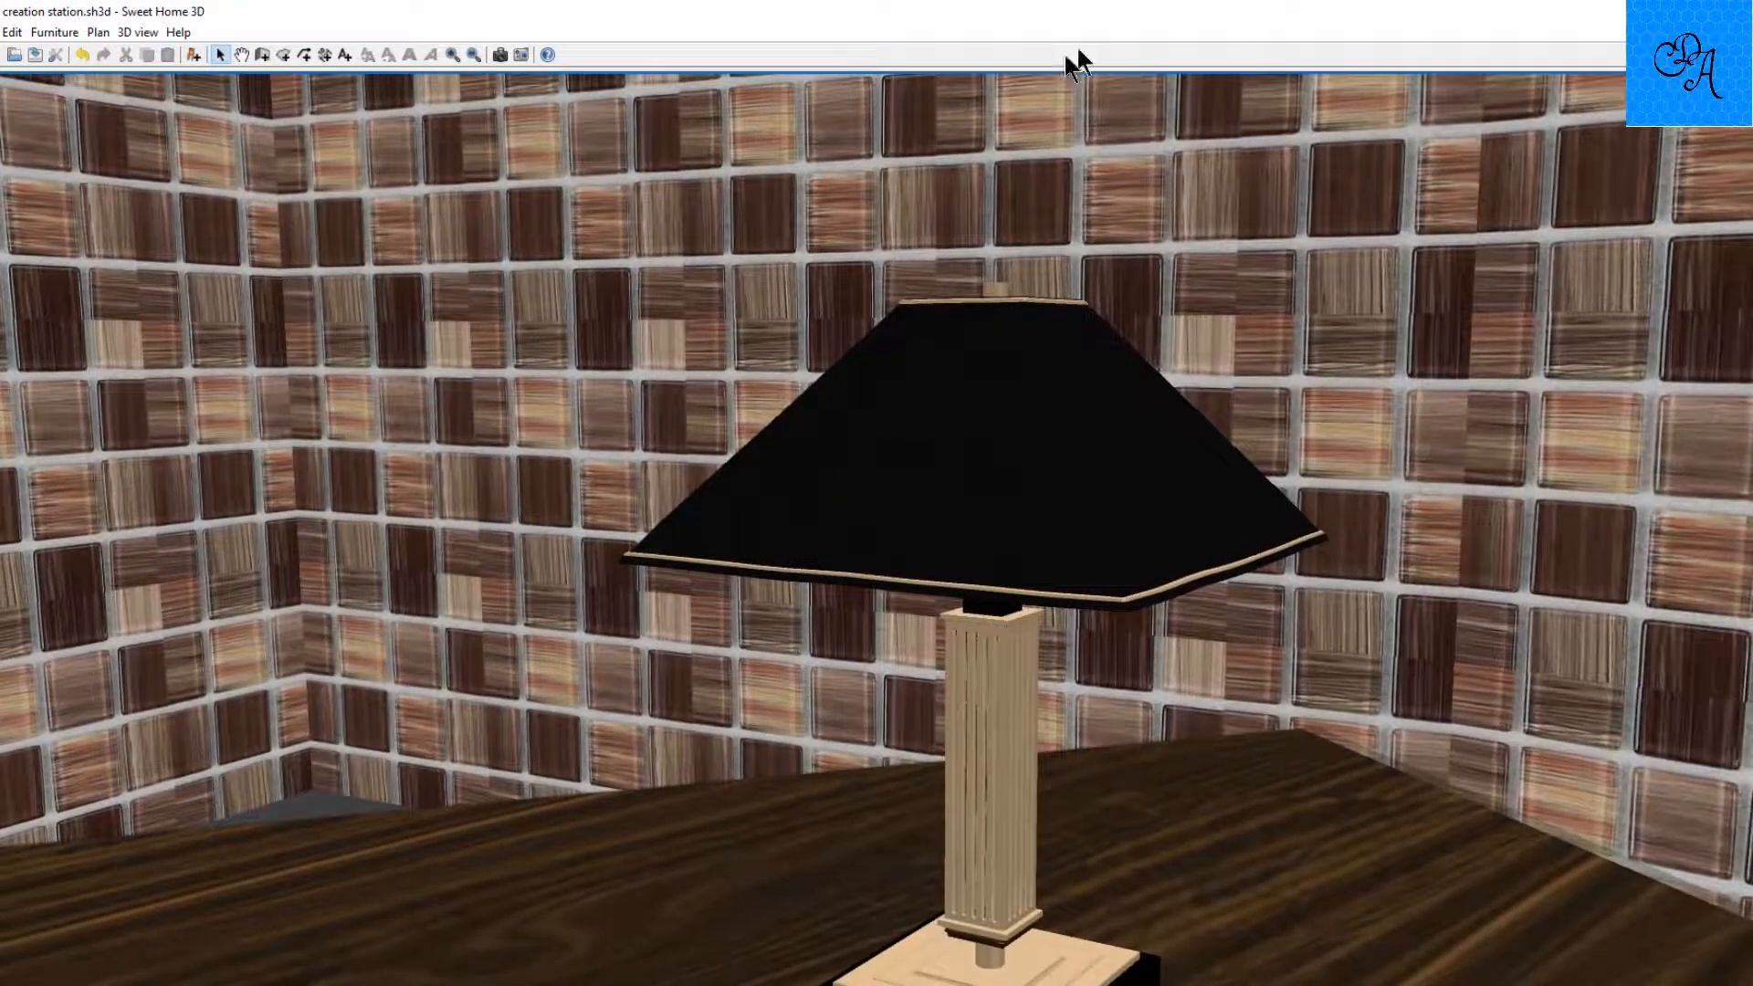
left_click_drag(917, 78, 849, 501)
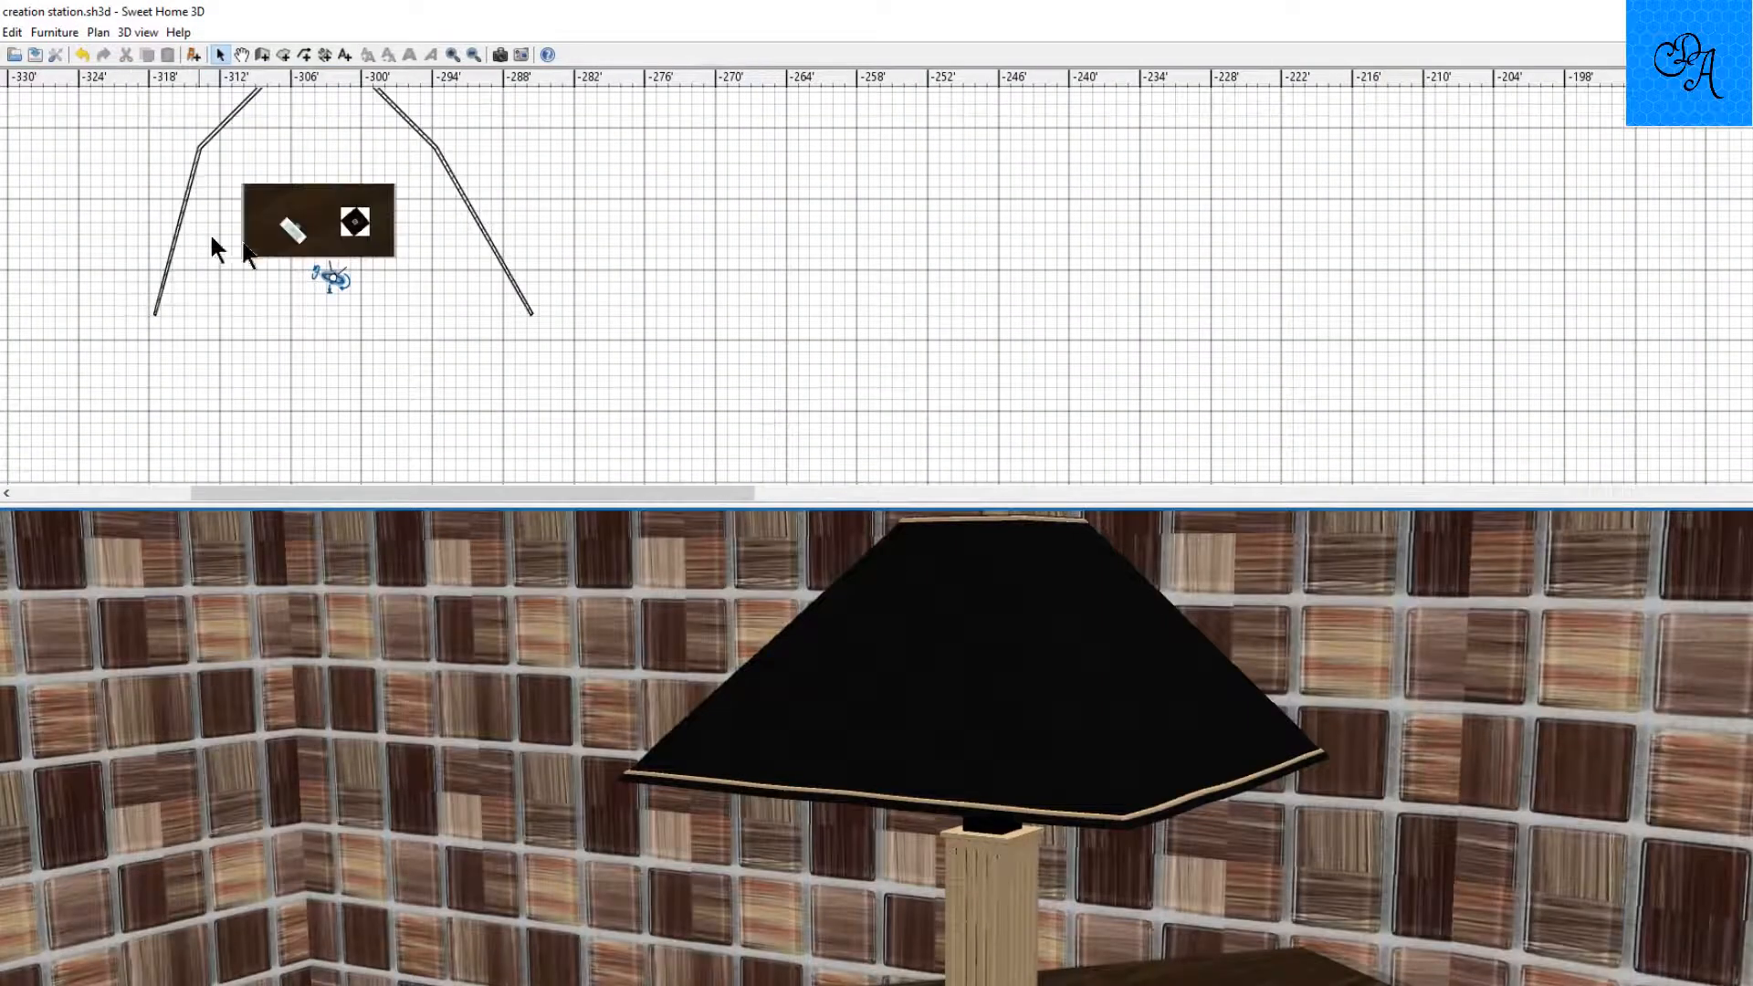
left_click(354, 221)
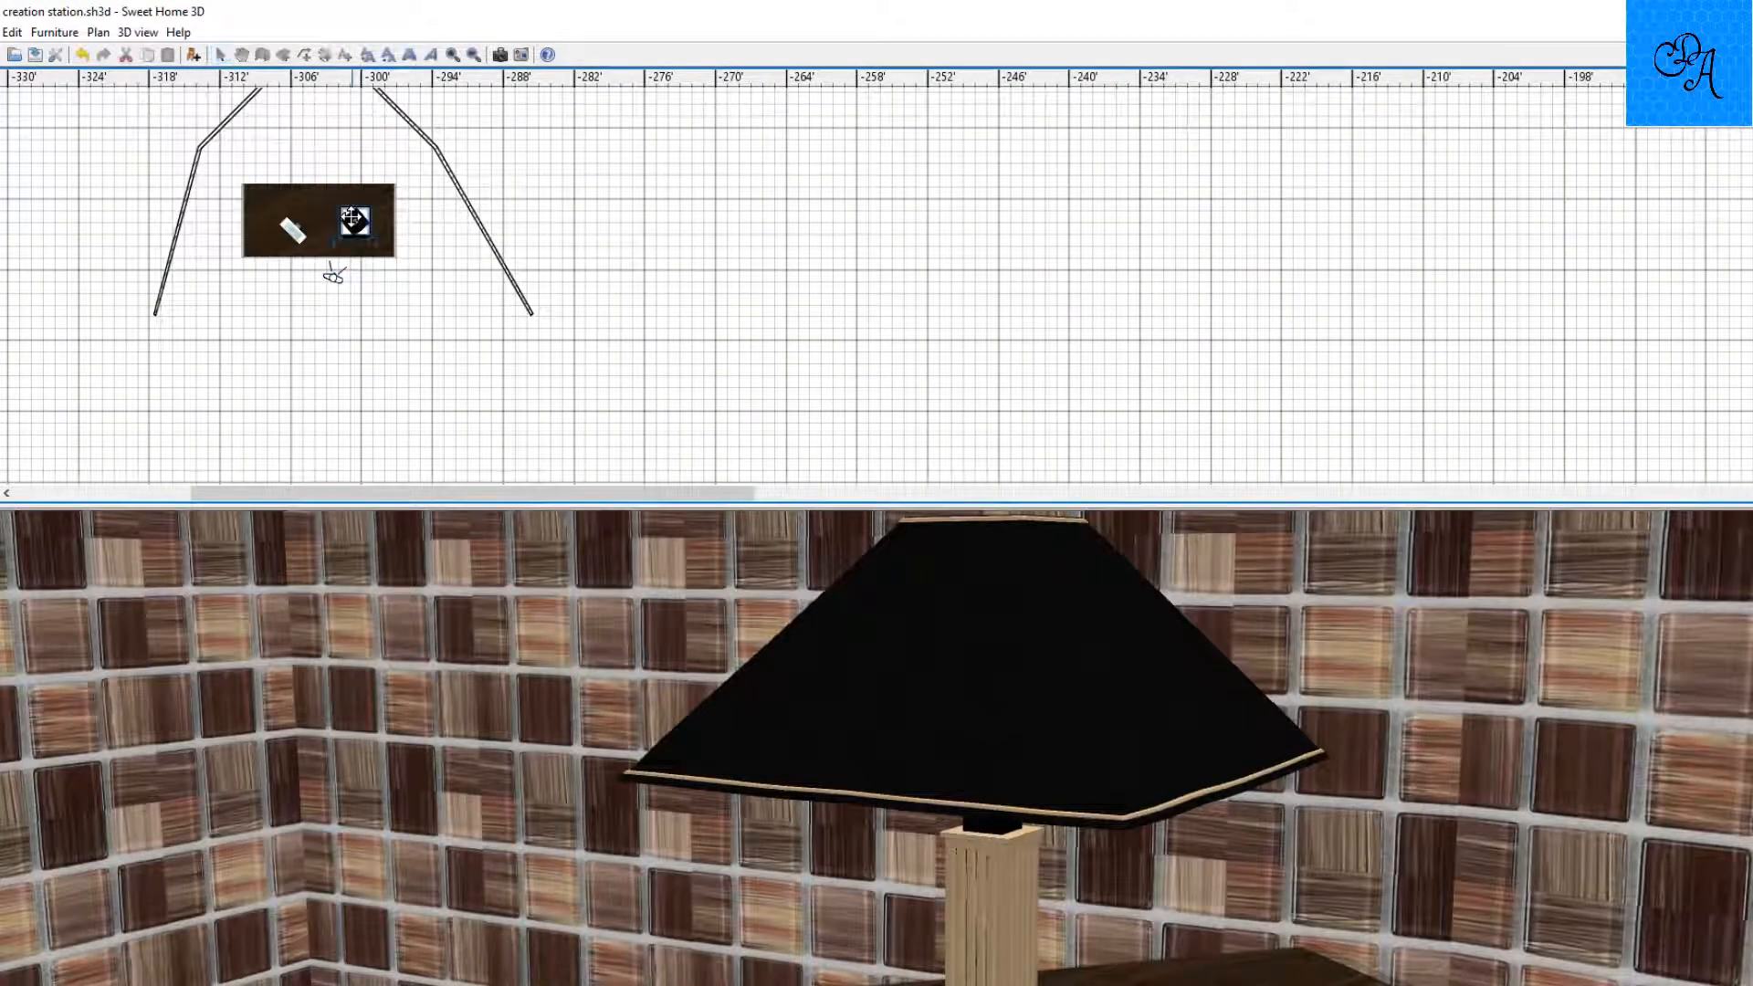
double_click(354, 220)
left_click(791, 681)
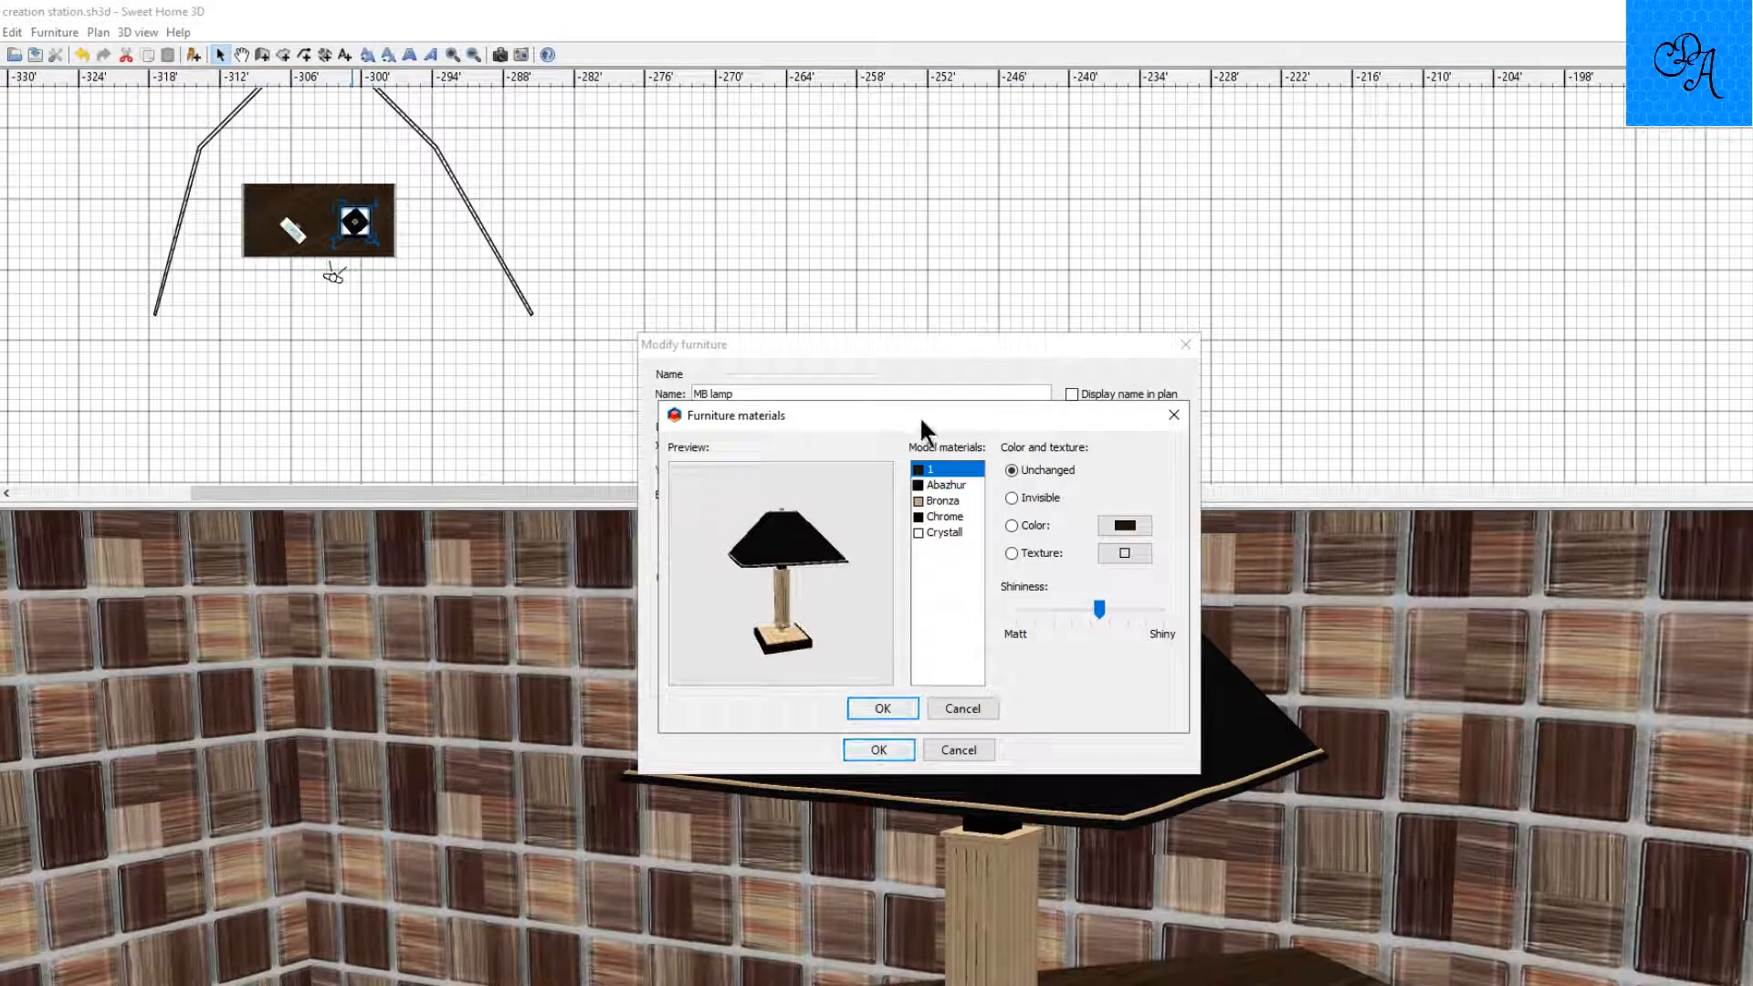
left_click(942, 518)
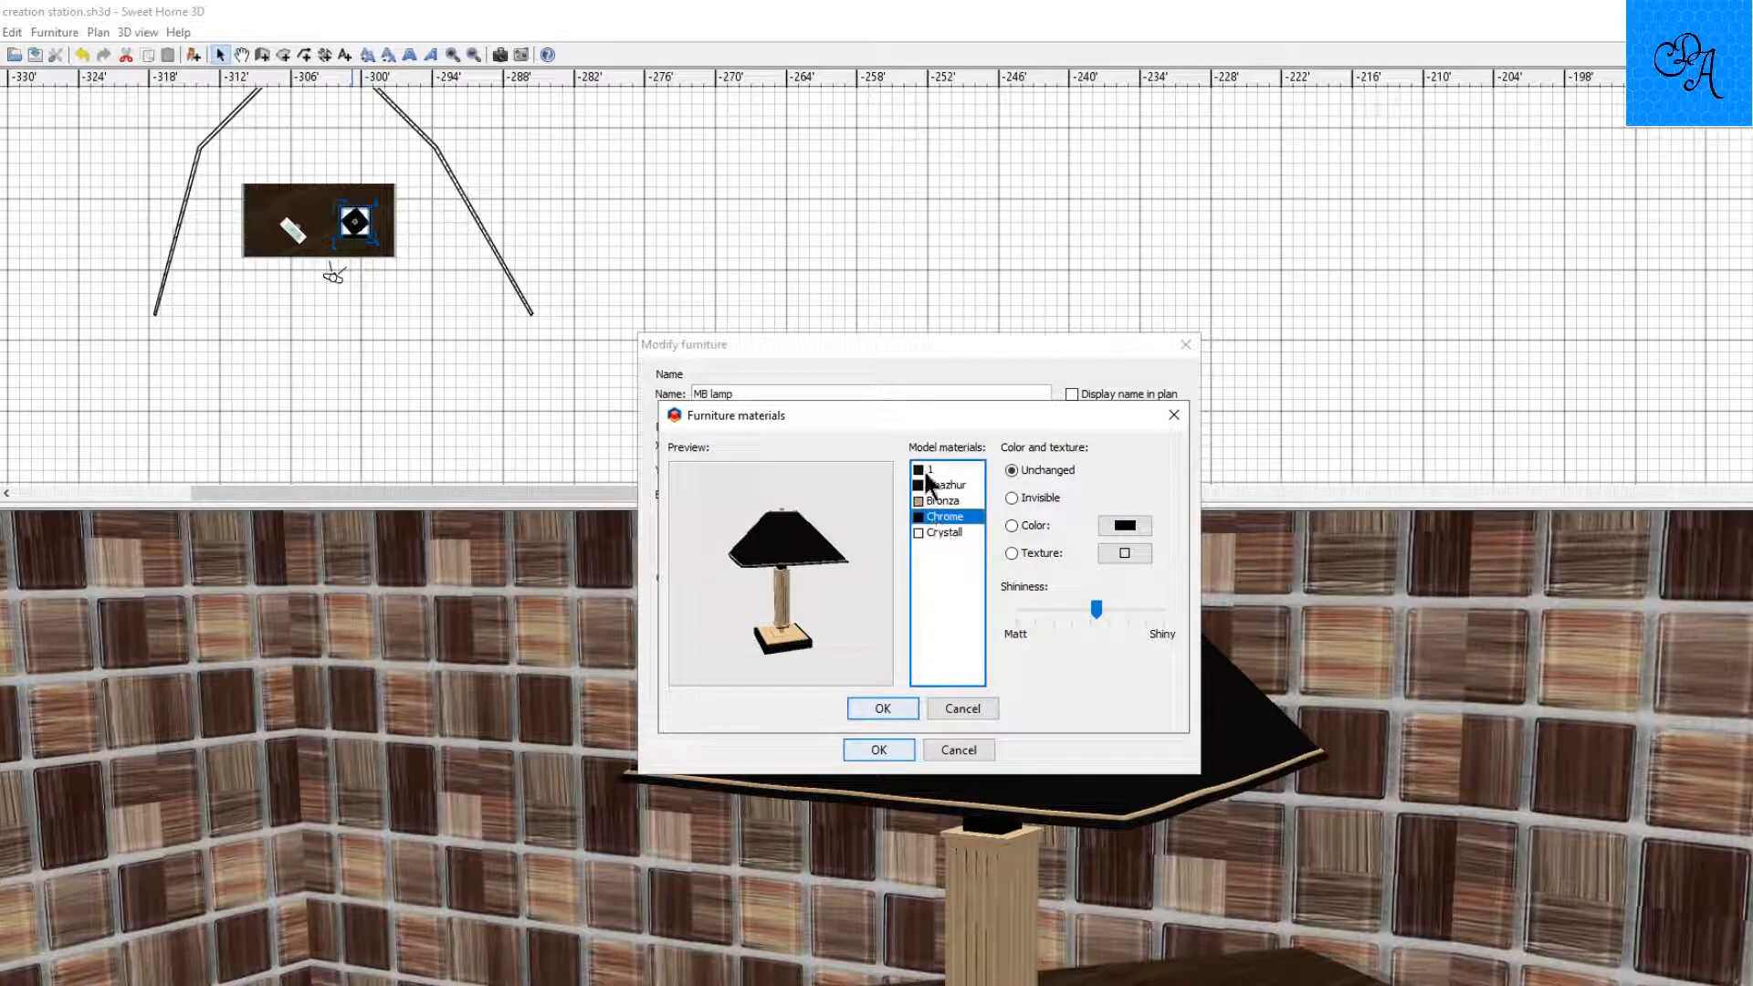
left_click_drag(827, 559, 816, 537)
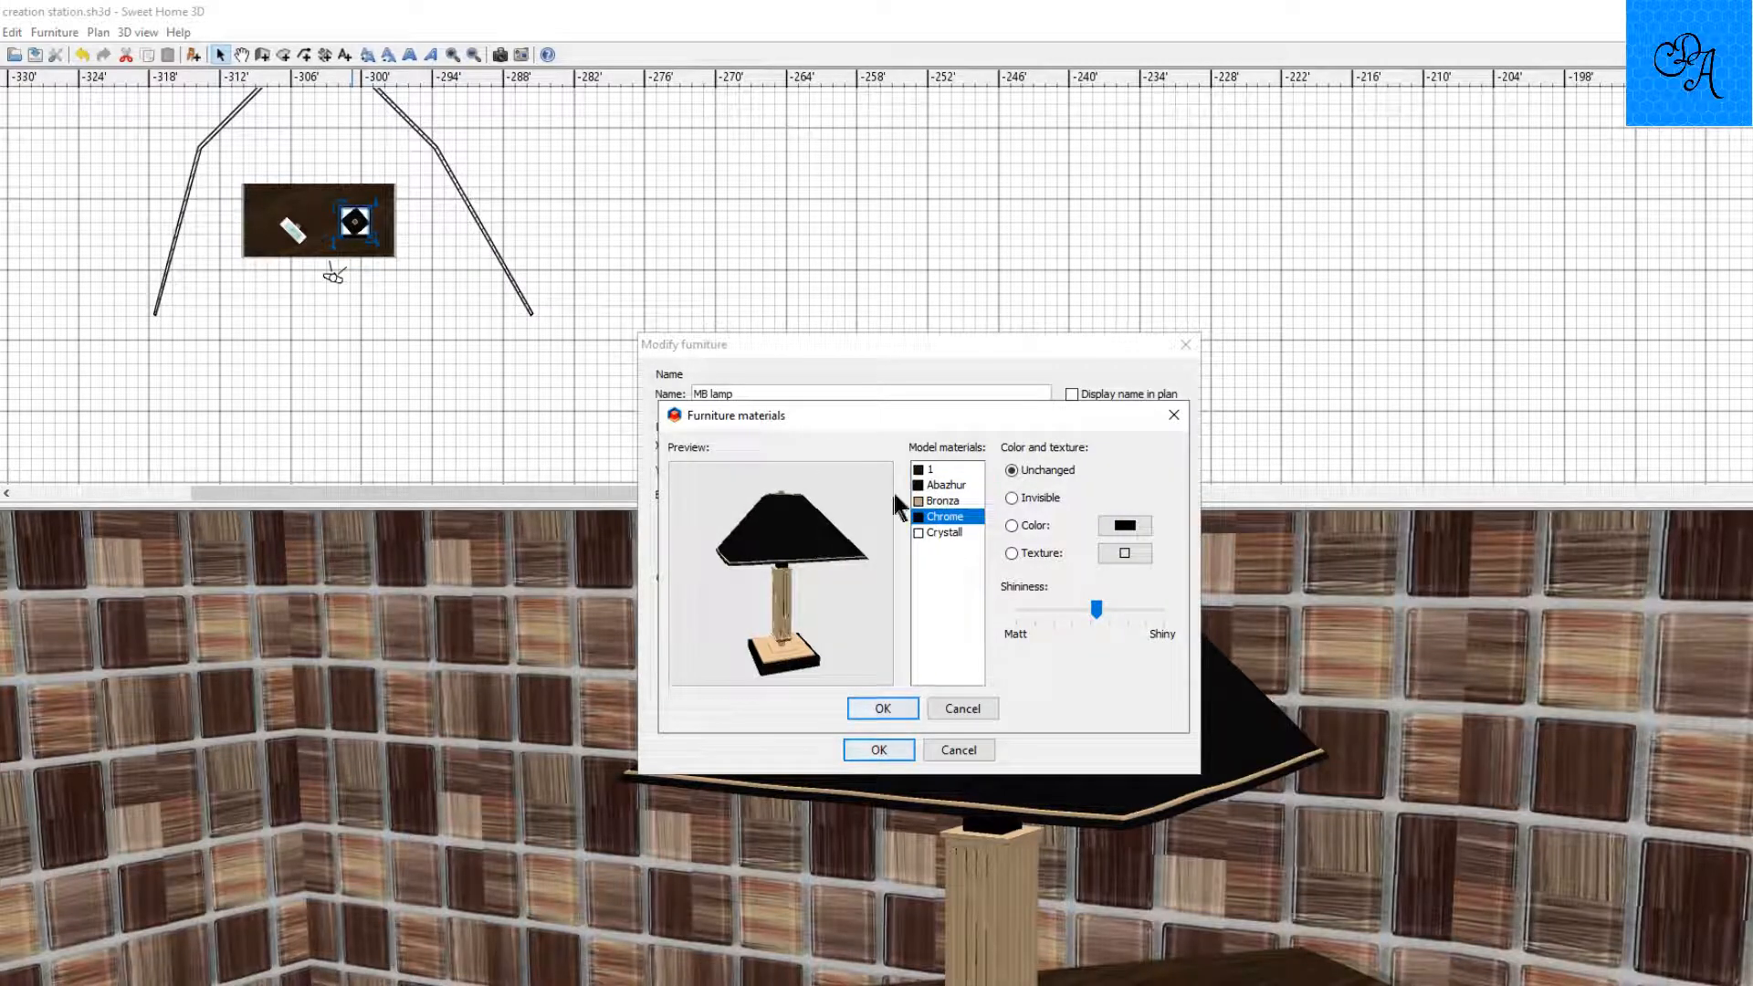
left_click(926, 484)
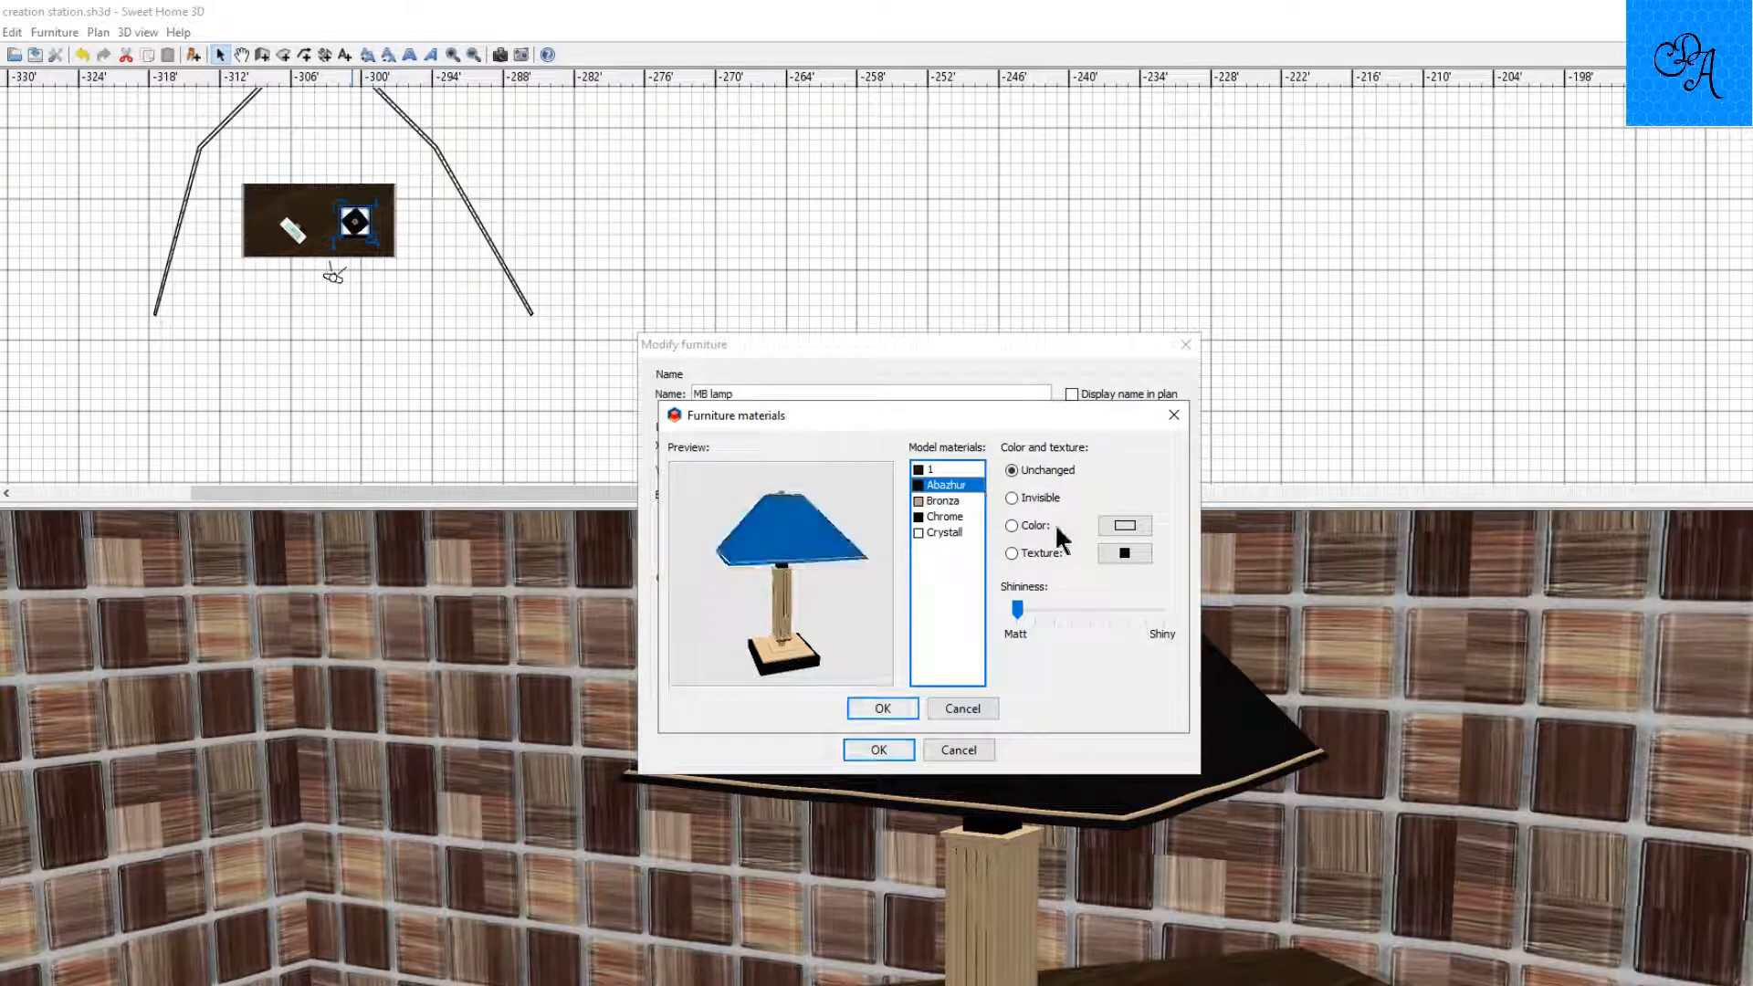
Step: Try setting the lamp's Abazhur material to Invisible and restore it to Unchanged
left_click(1013, 501)
left_click(1013, 475)
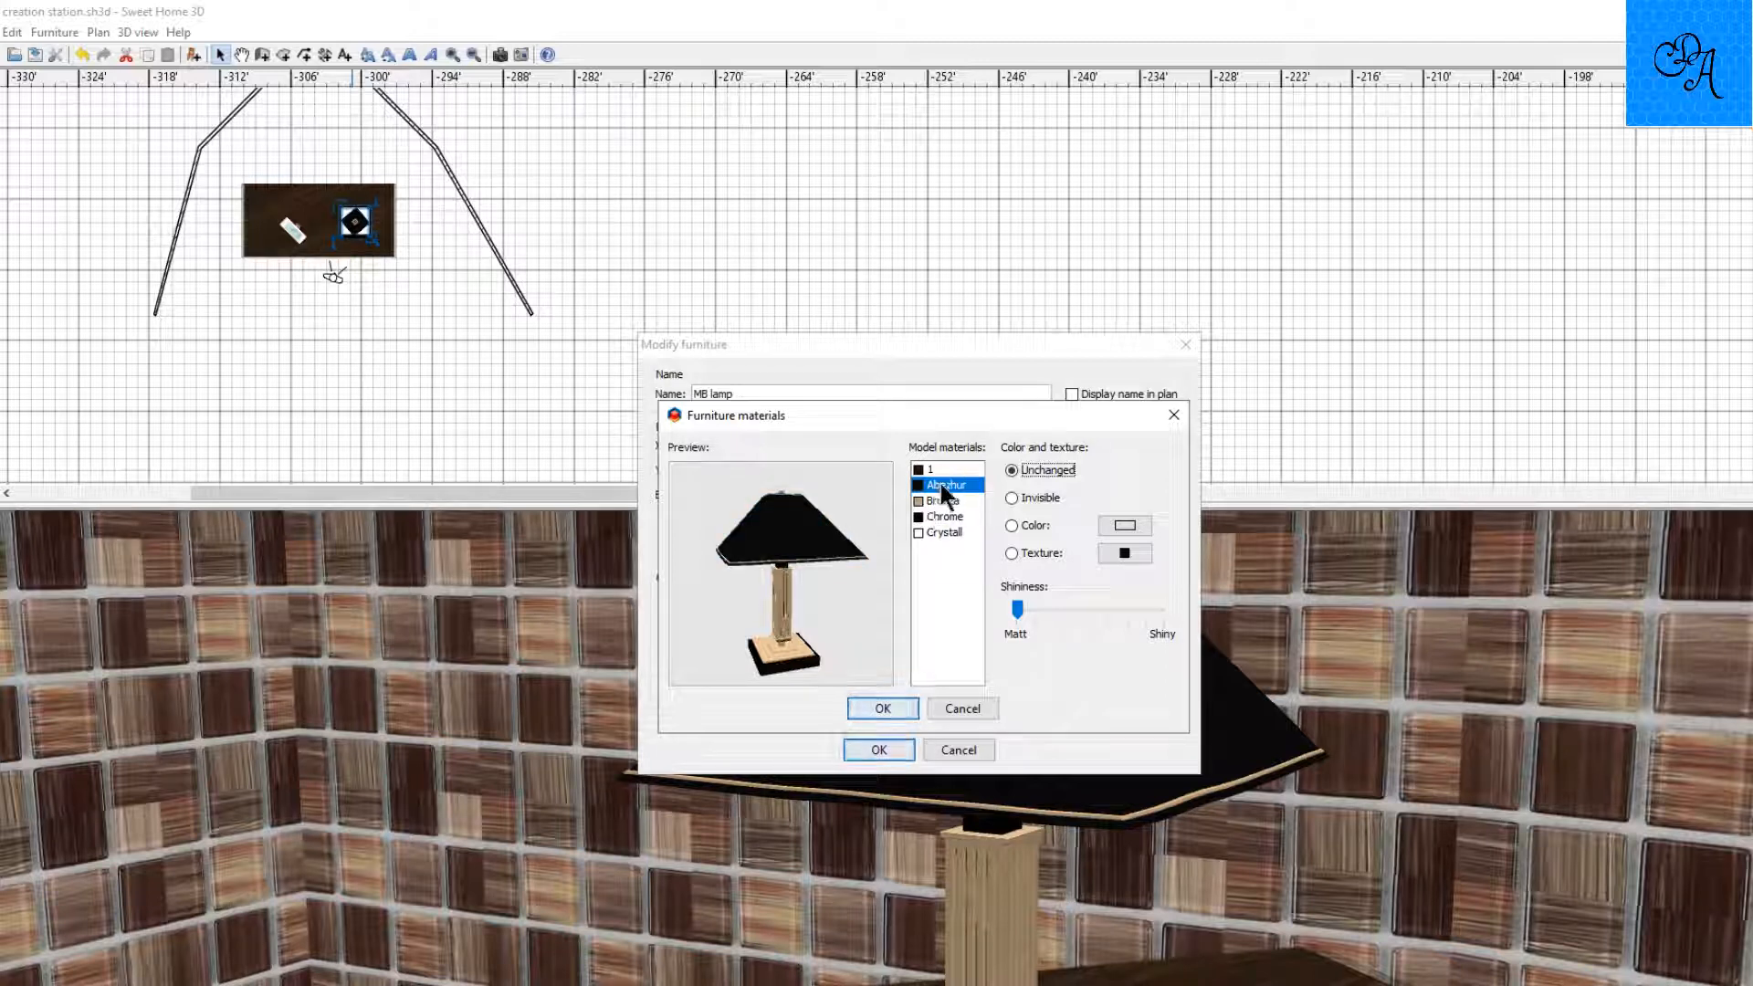
left_click(1017, 498)
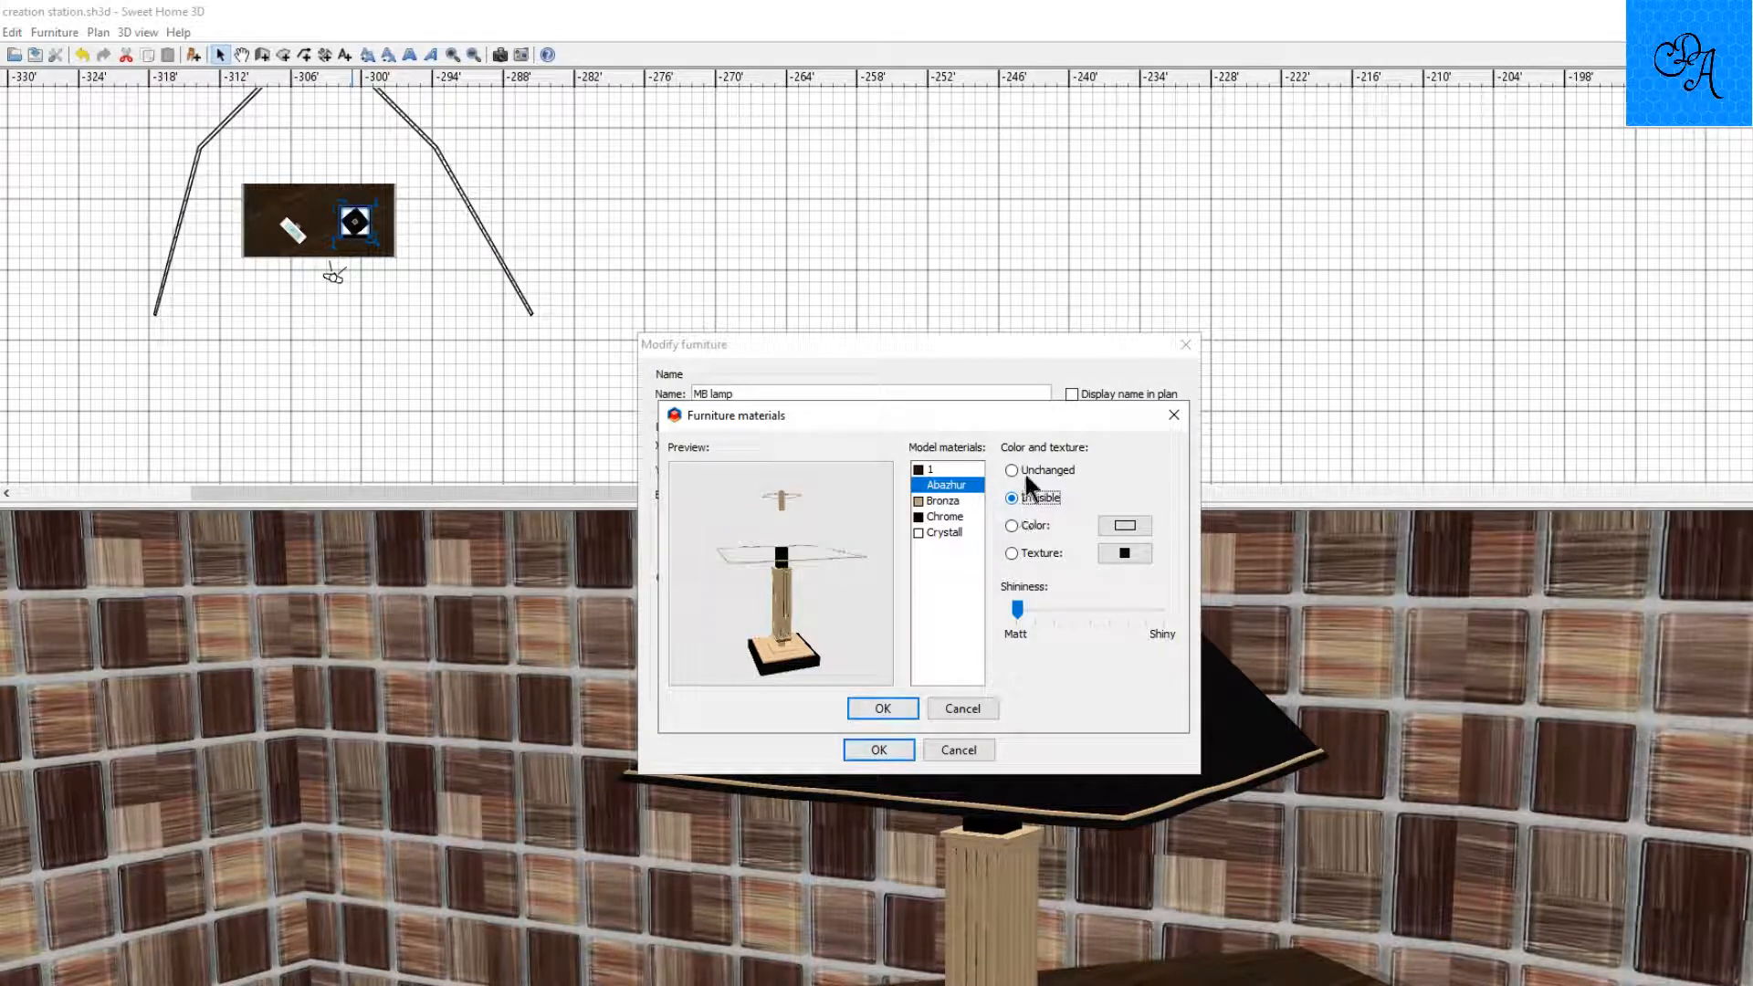
left_click(1014, 470)
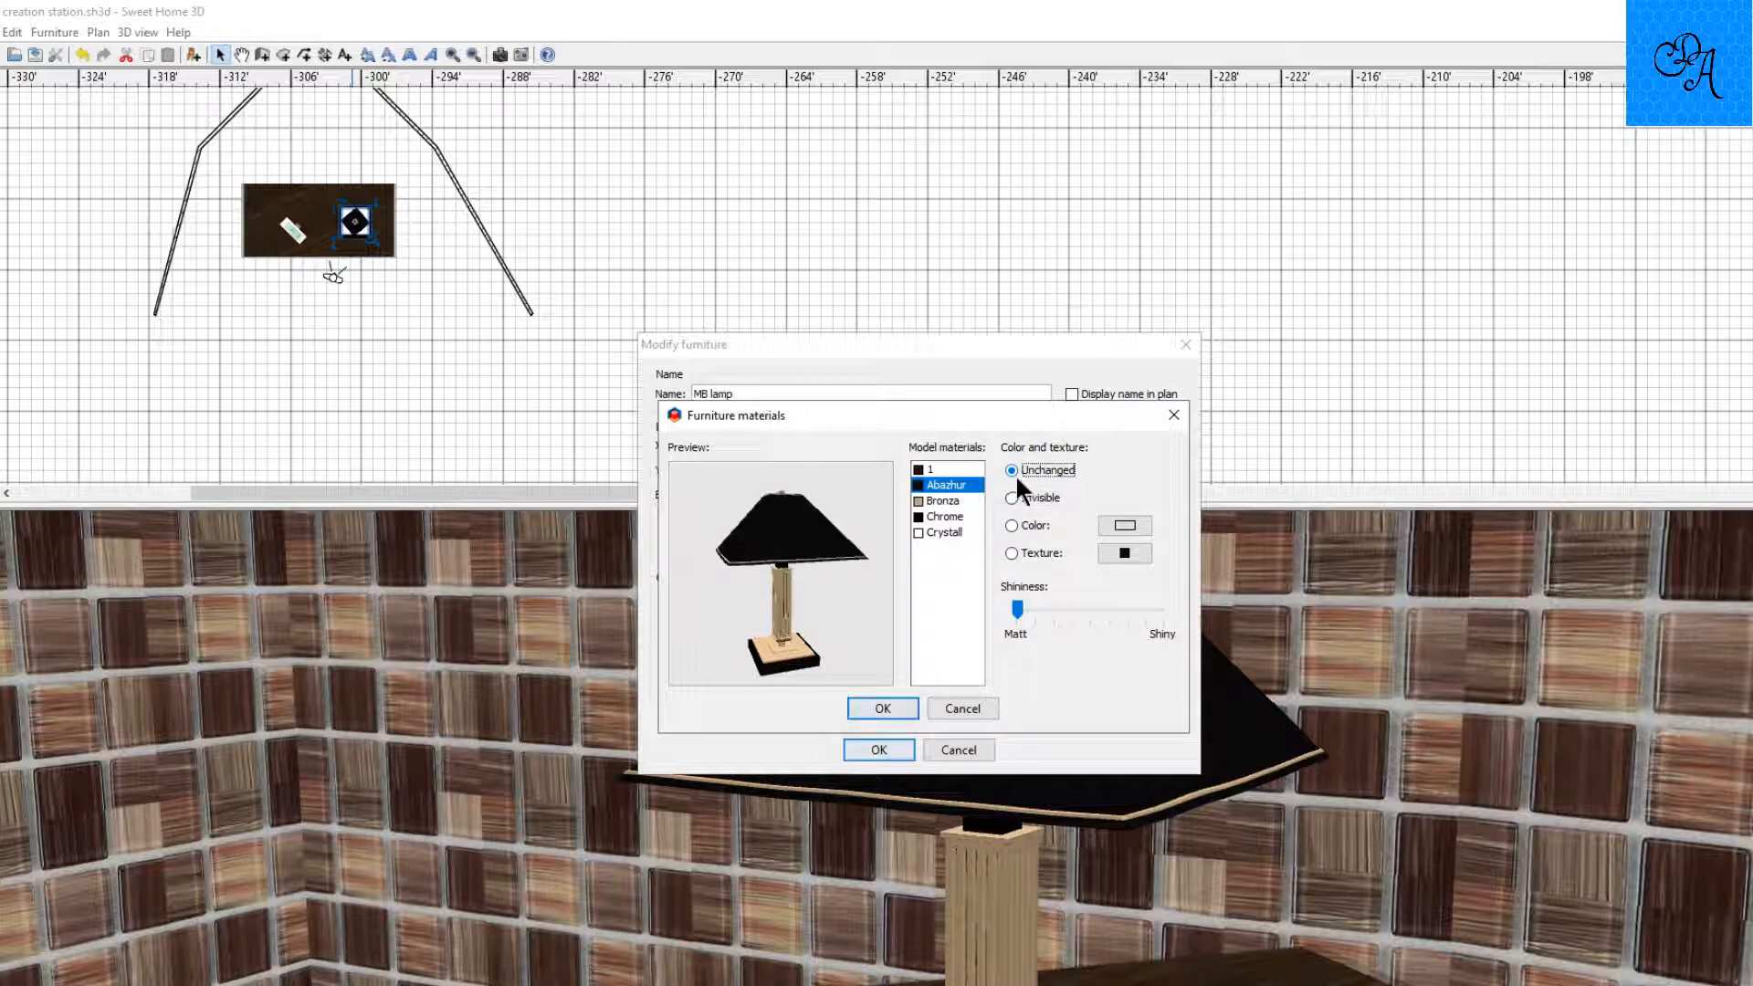
Step: View the texture options for the lamp's Abazhur material and close the lamp's settings
left_click(1123, 554)
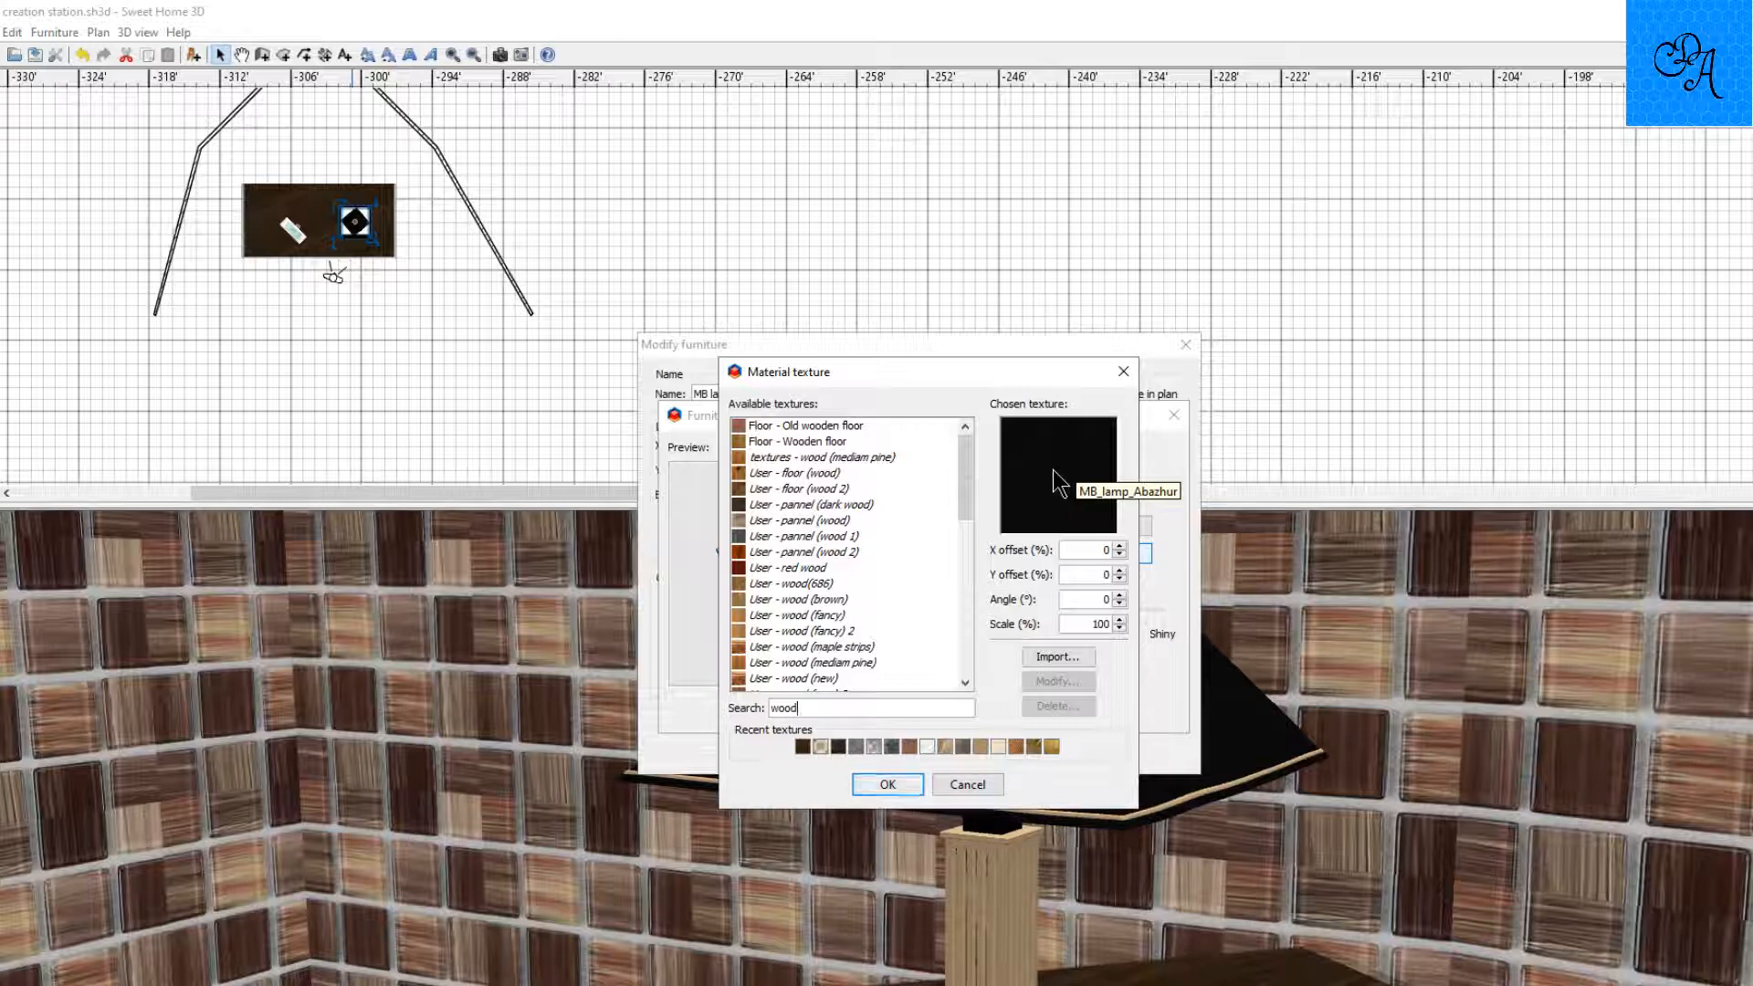
key("Return")
key("Return")
key("Return")
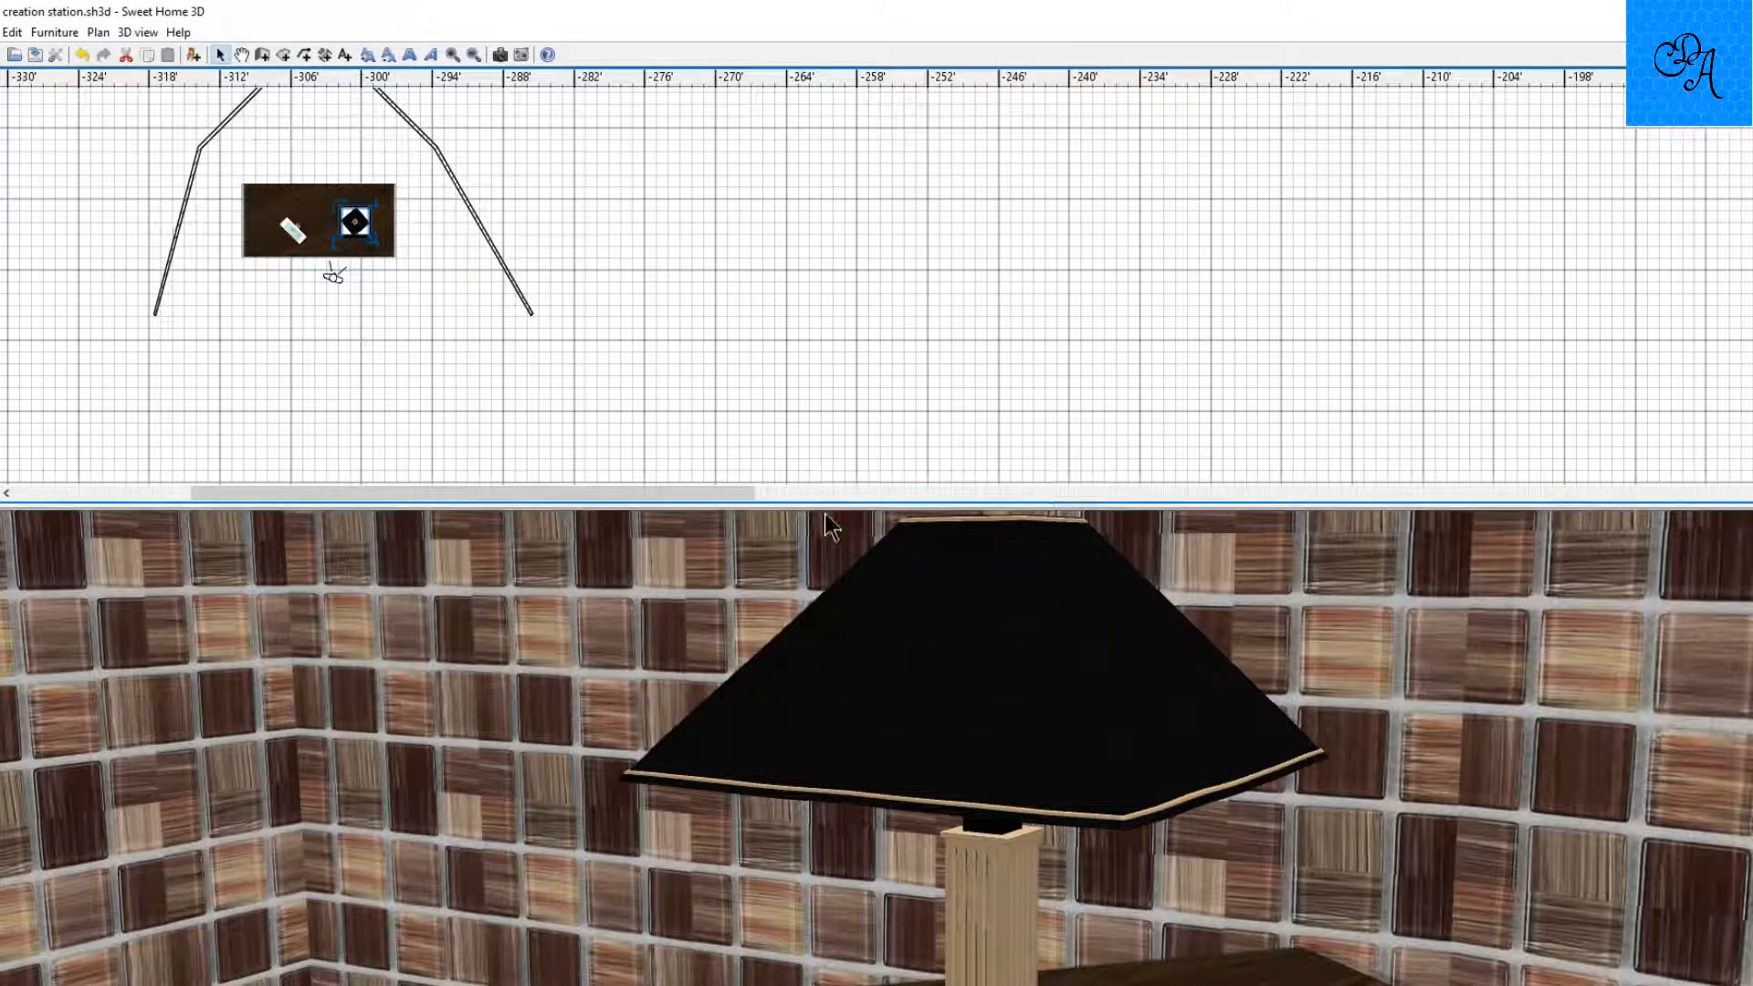
Step: Examine the lamp and the white angular object on the dark wooden table in the 3D view
left_click_drag(825, 503, 990, 9)
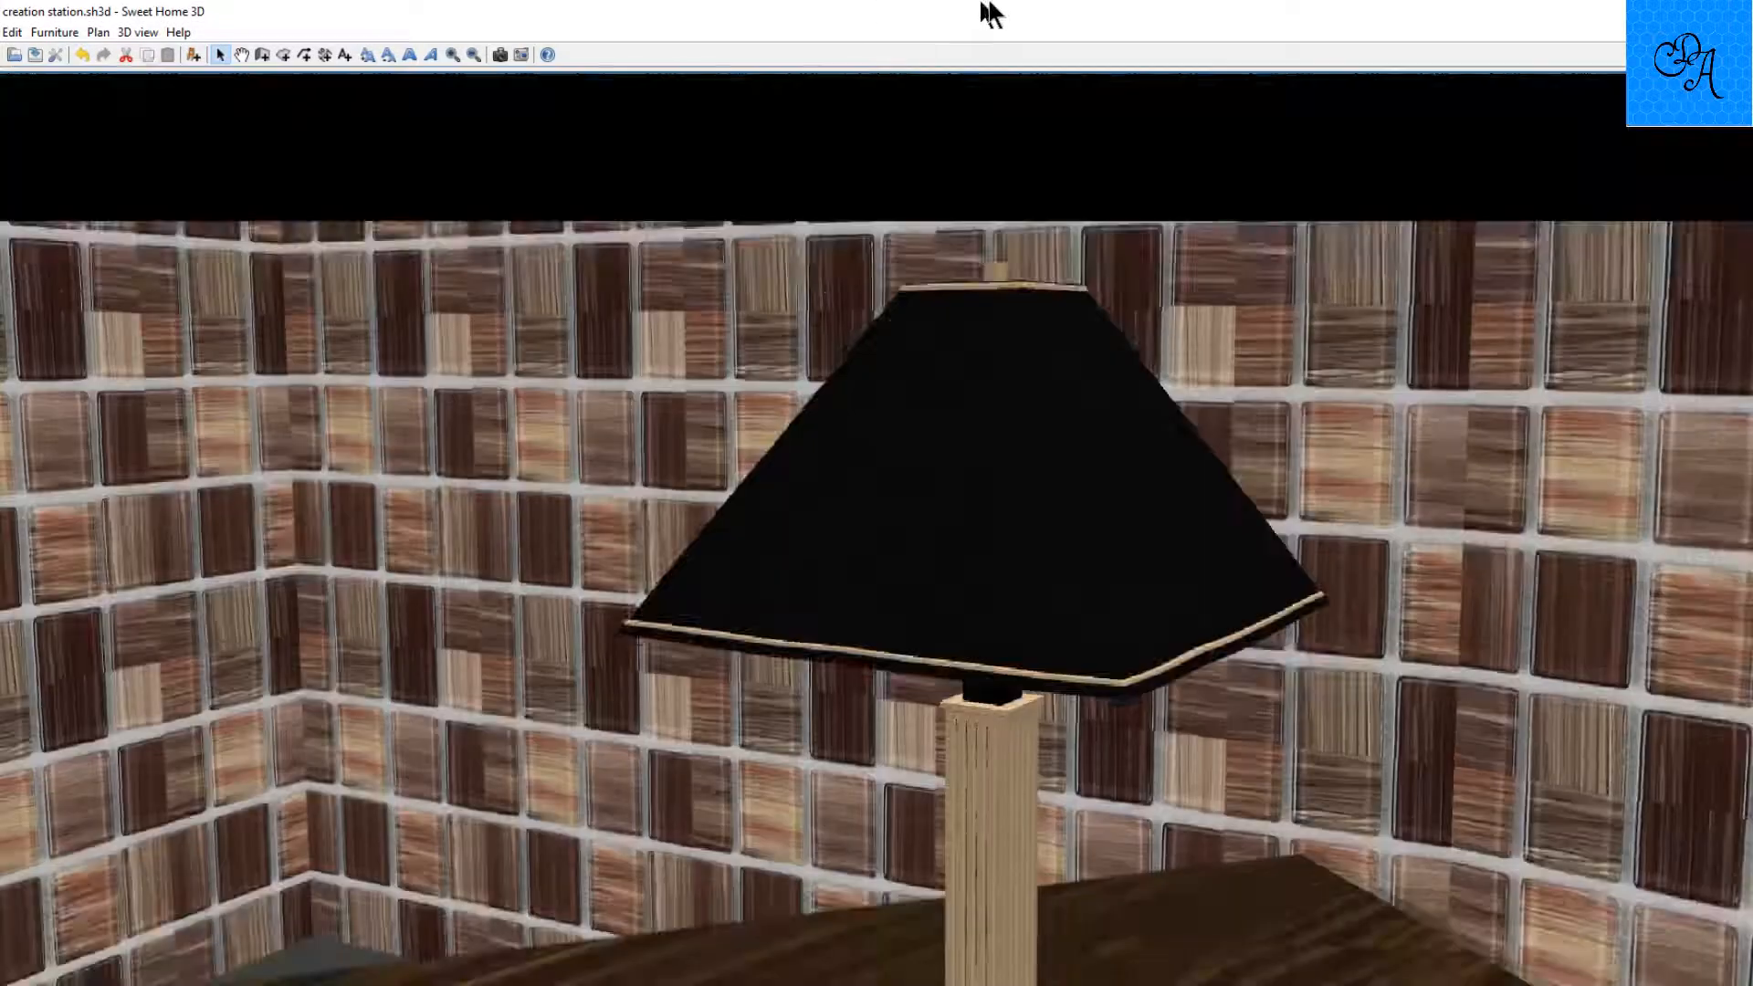
left_click_drag(851, 671, 819, 683)
scroll(821, 671, "down", 10)
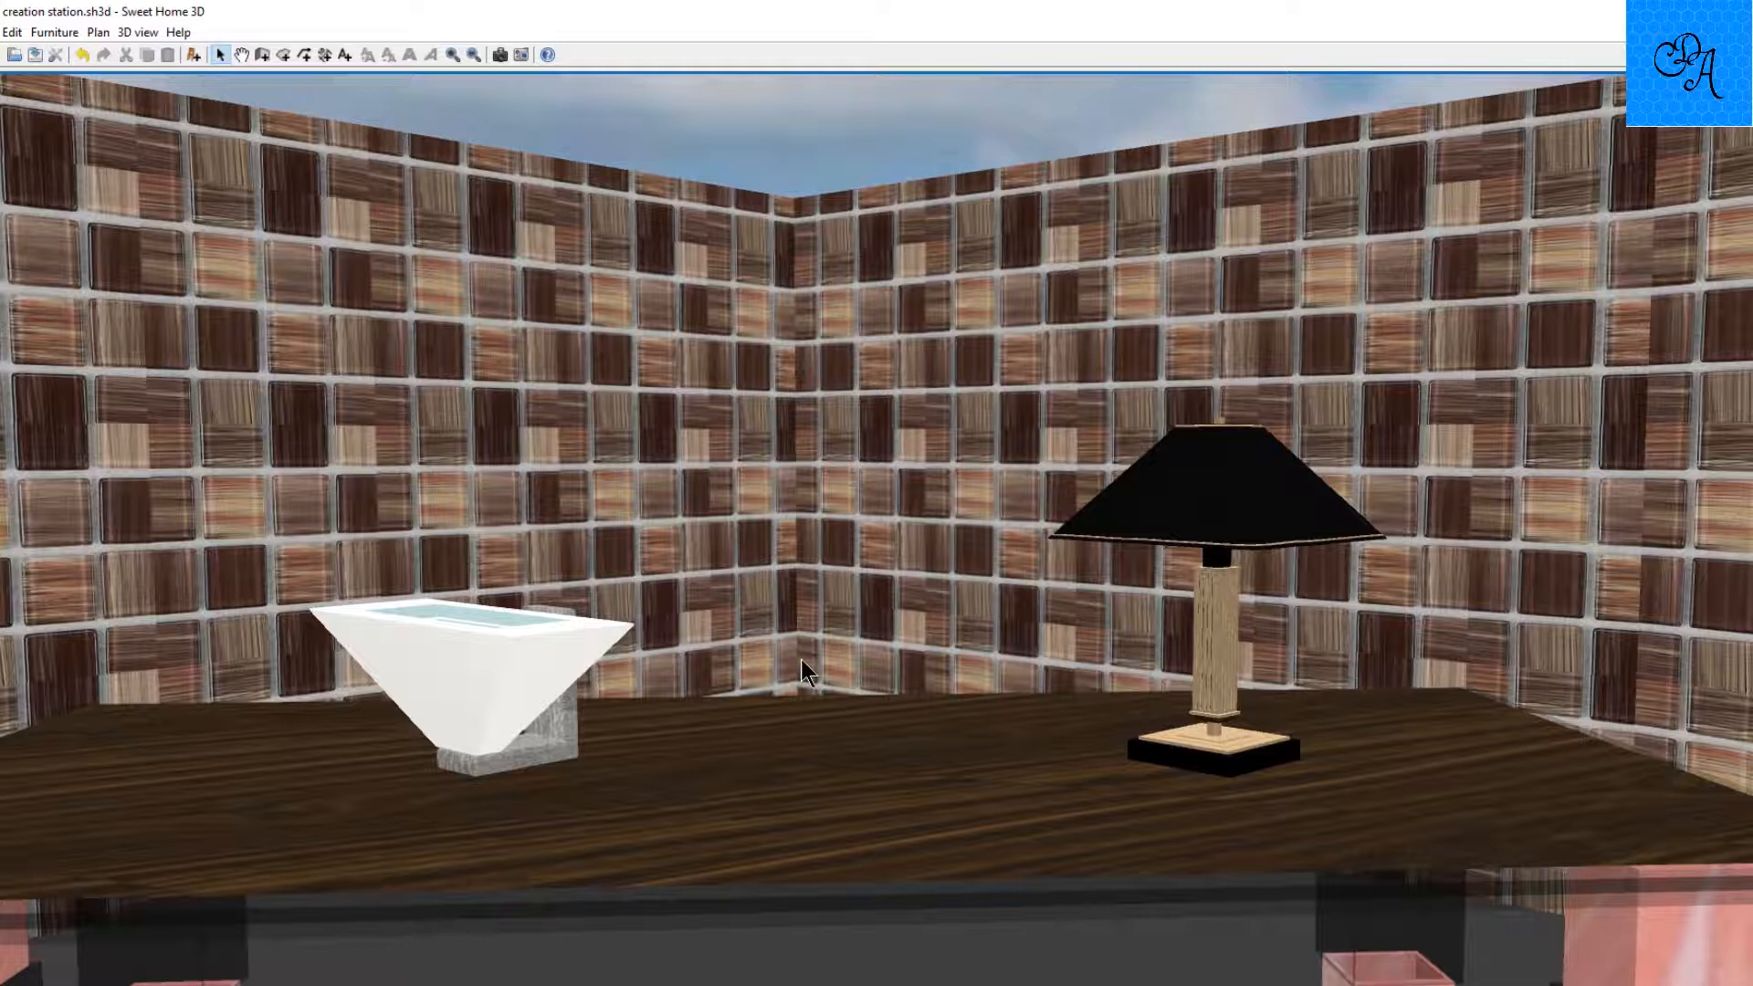
left_click_drag(802, 659, 807, 661)
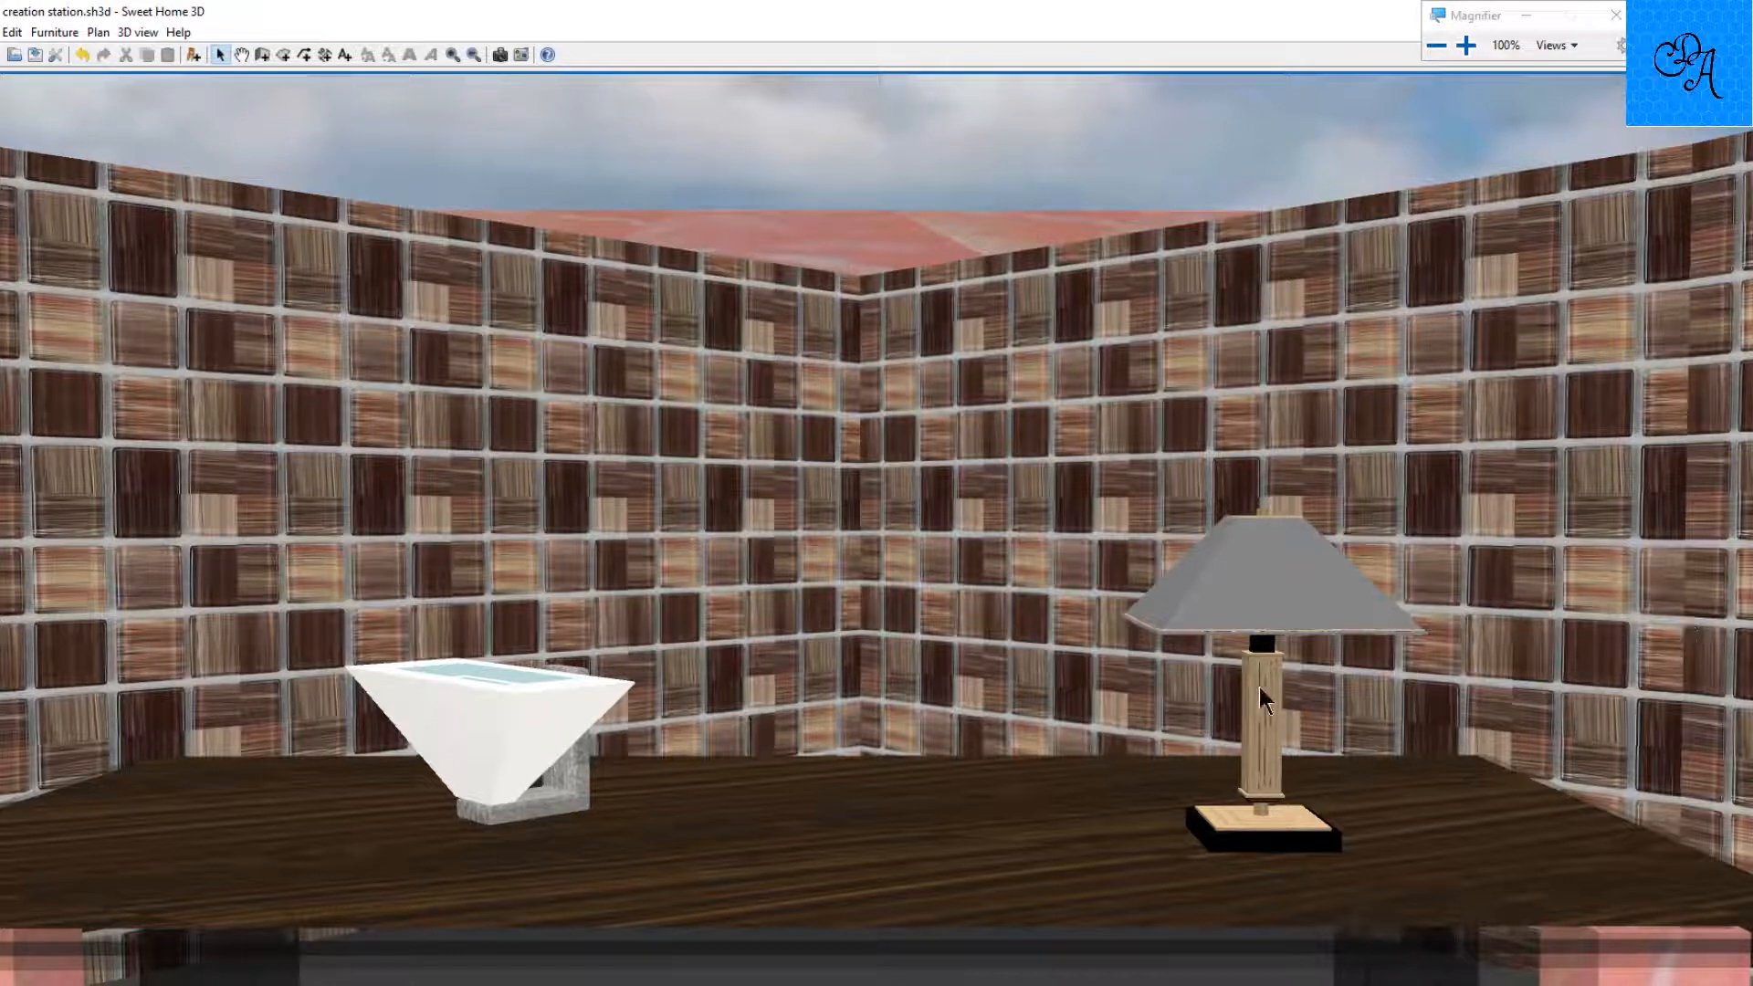
scroll(1153, 712, "down", 5)
scroll(1158, 726, "down", 5)
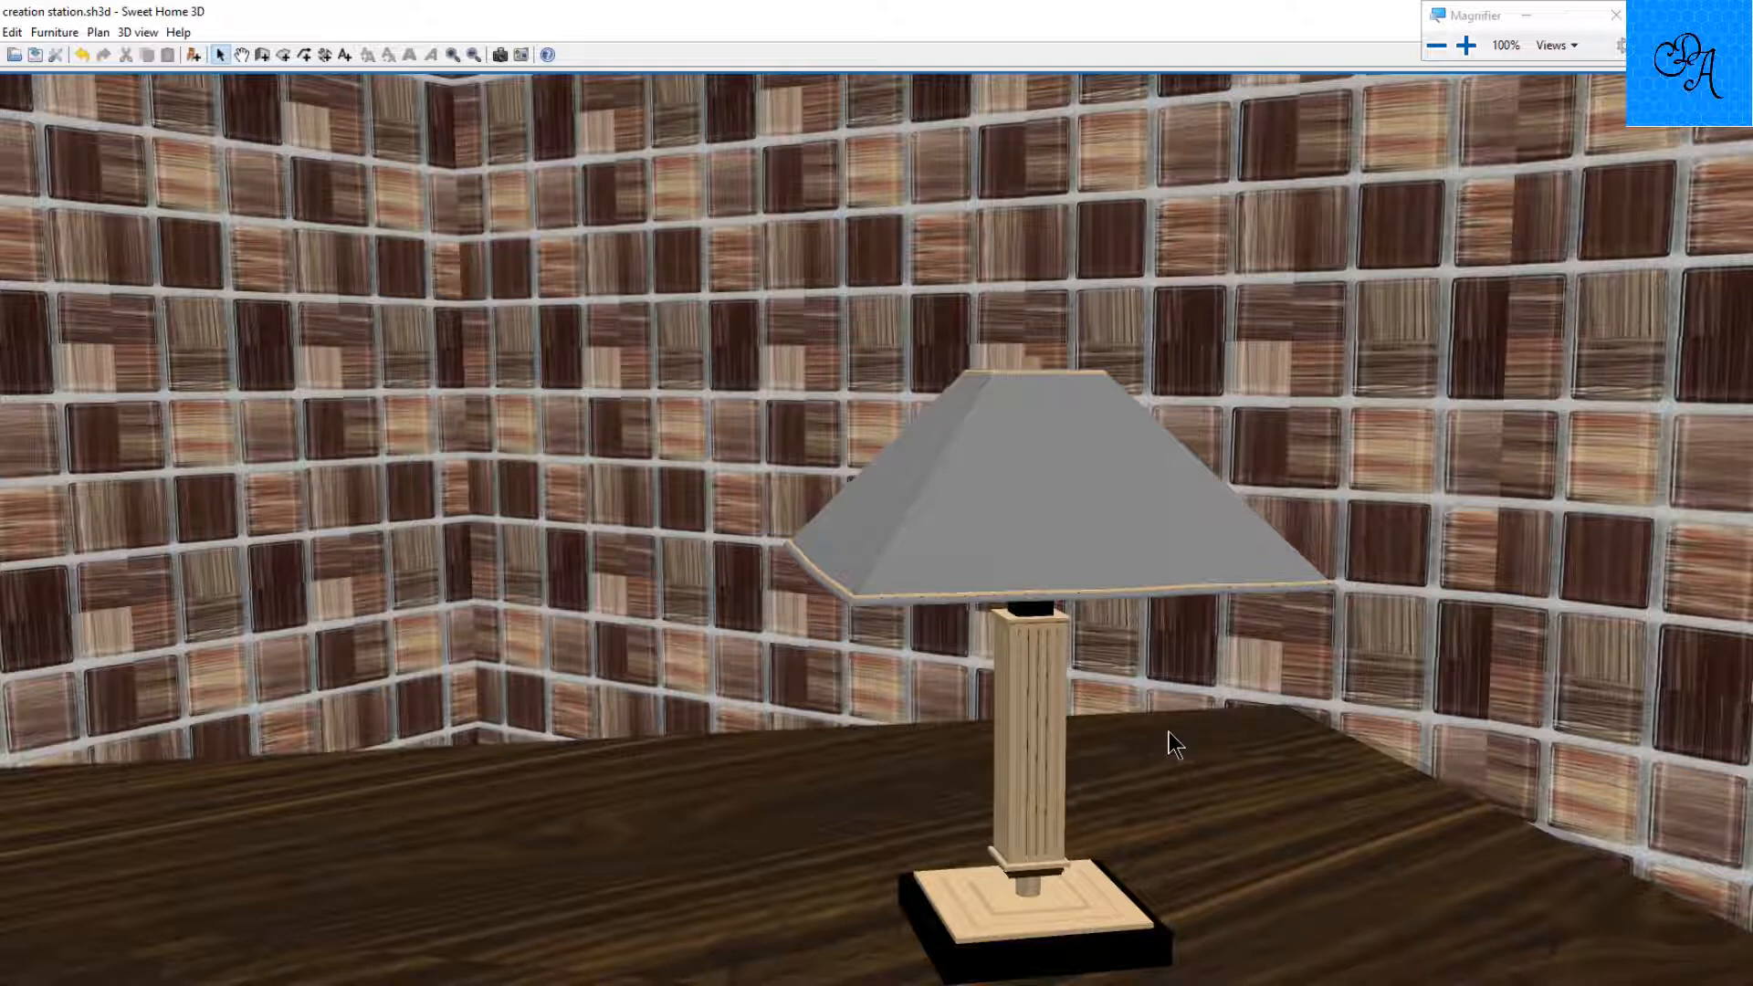
left_click_drag(1170, 732, 1126, 730)
scroll(1126, 730, "up", 5)
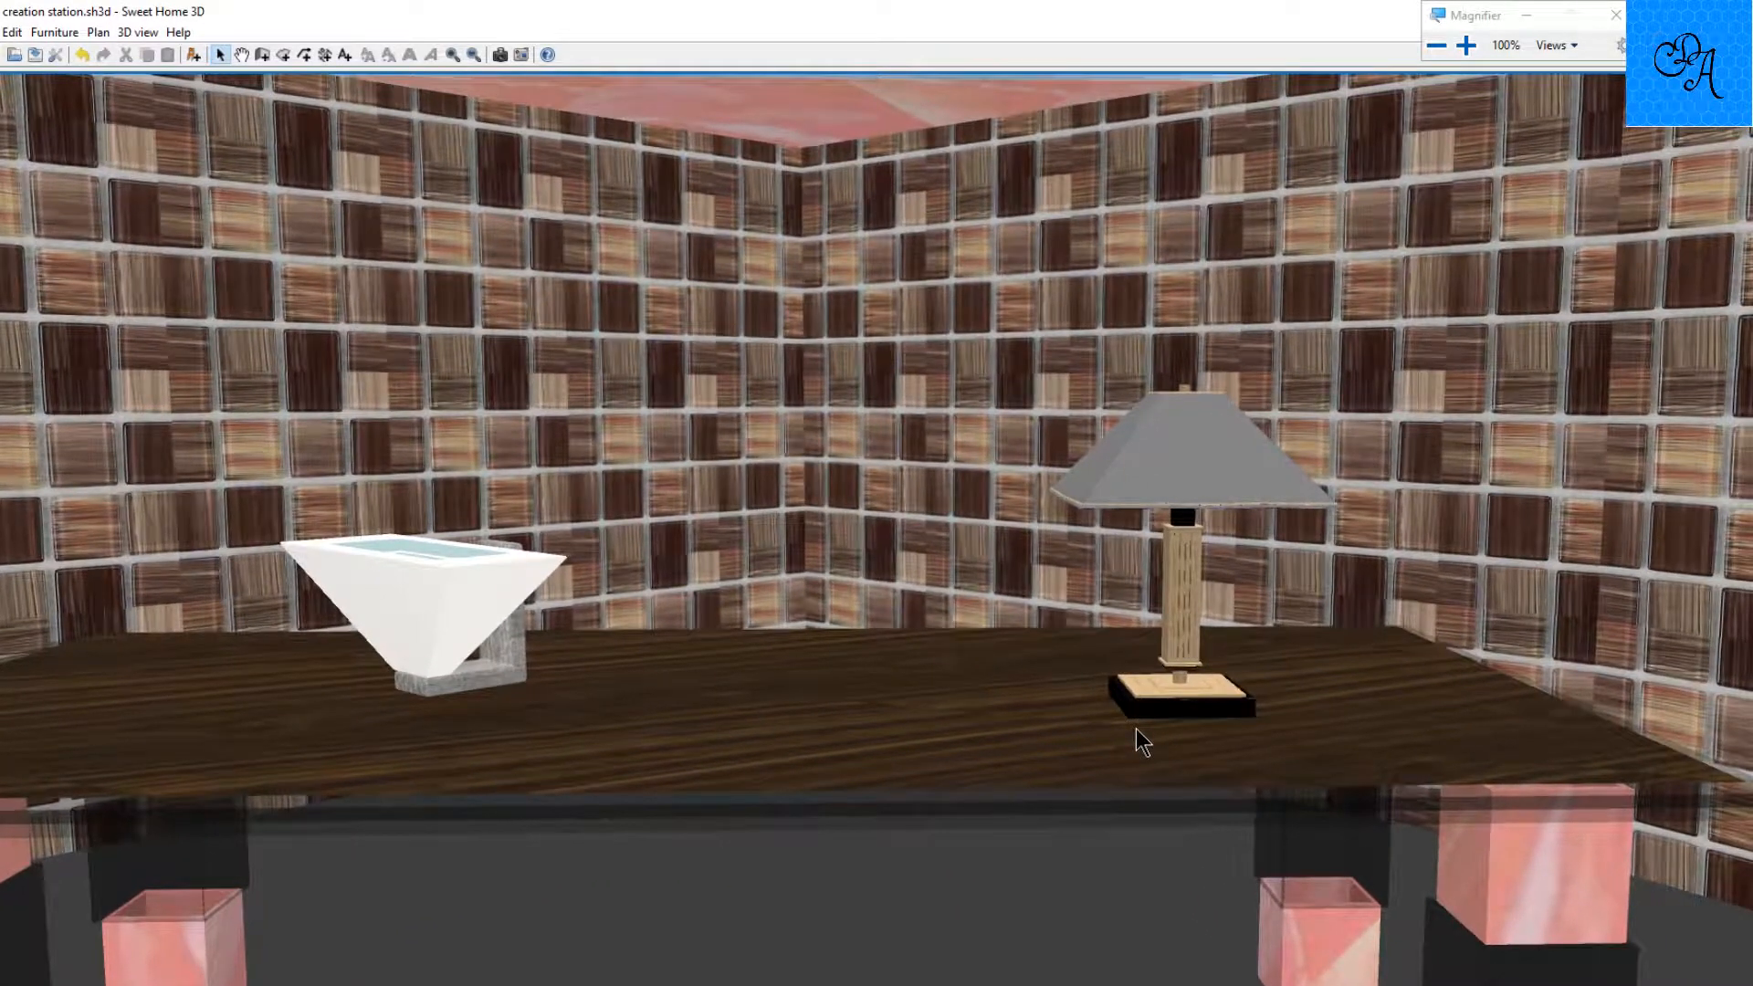
left_click_drag(1135, 729, 1138, 722)
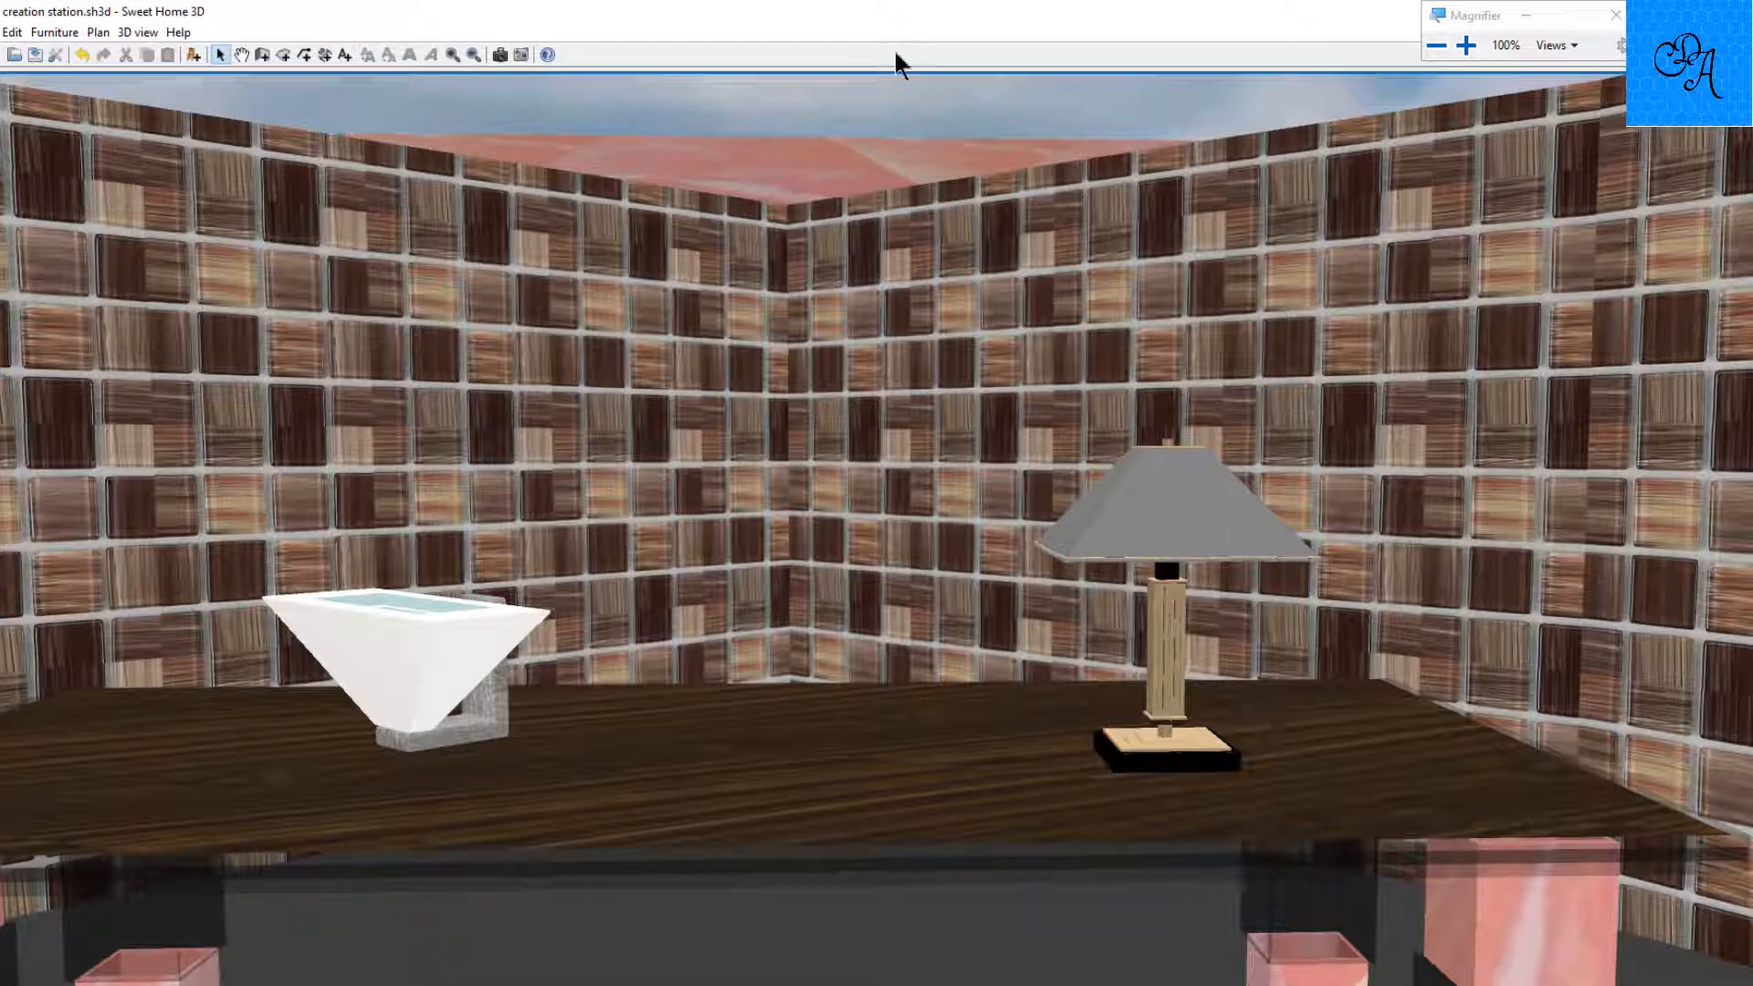
Step: Duplicate the grey-shaded lamp on the dark table, shifting the original slightly before pasting the copy
left_click_drag(895, 71, 913, 694)
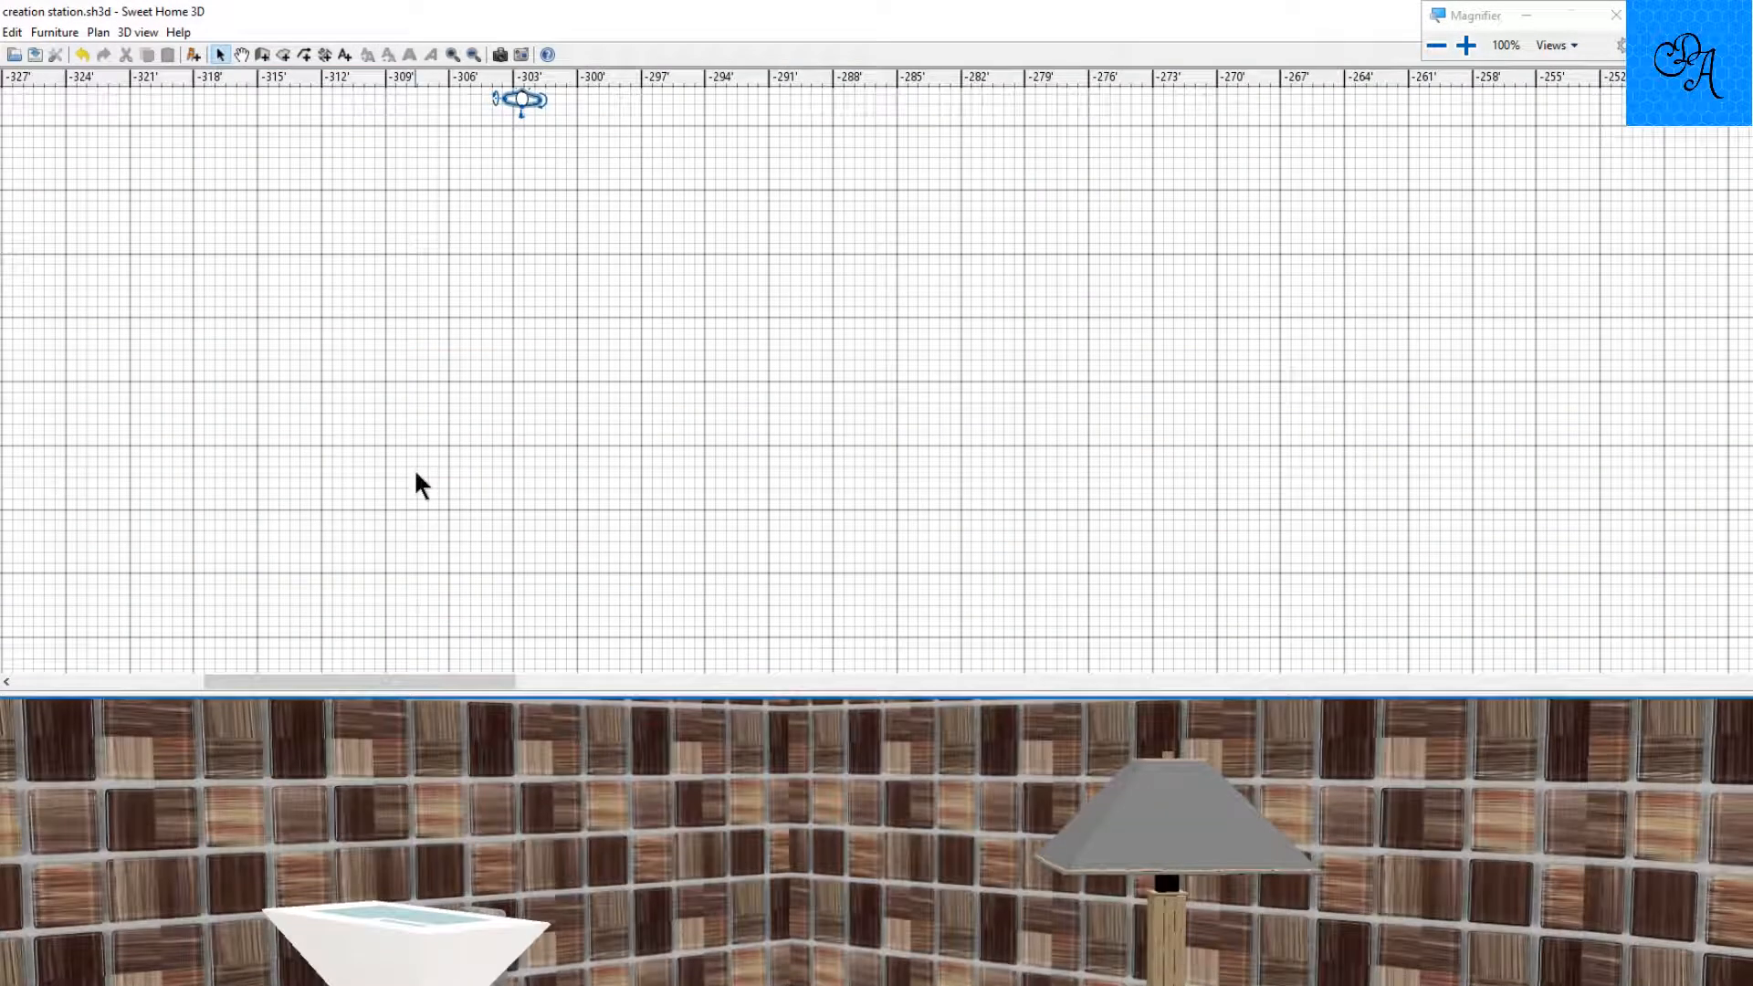
scroll(489, 369, "up", 3)
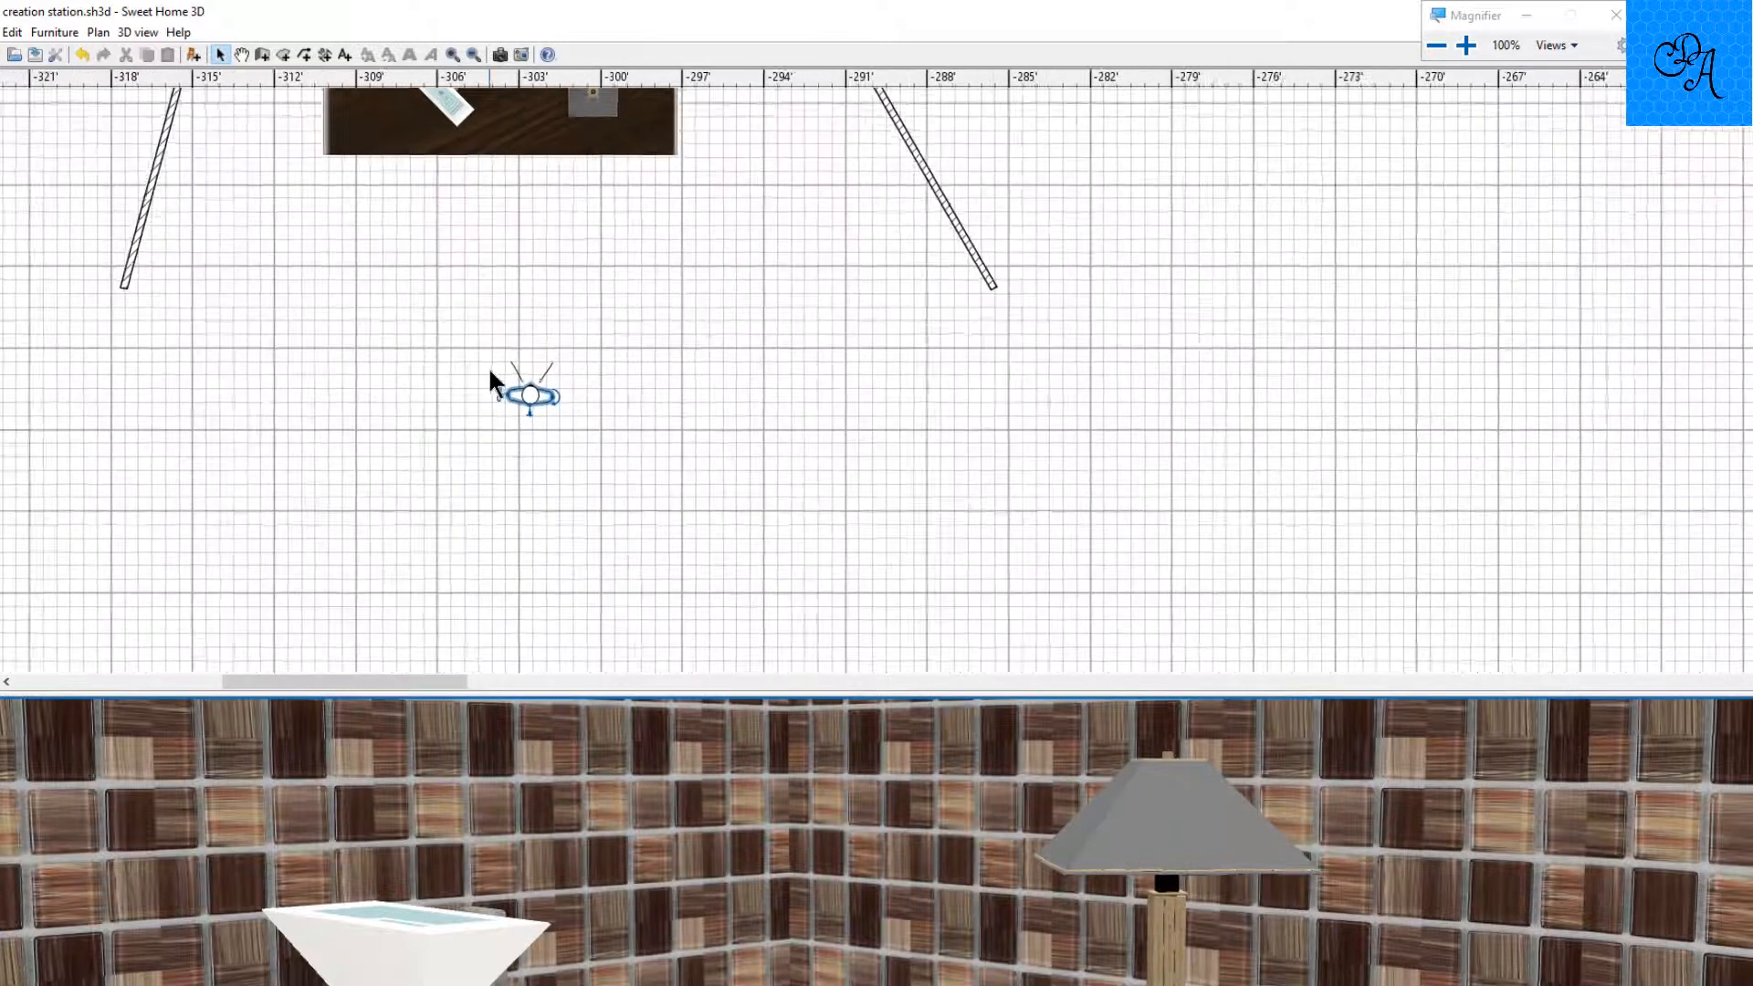
scroll(467, 330, "up", 5)
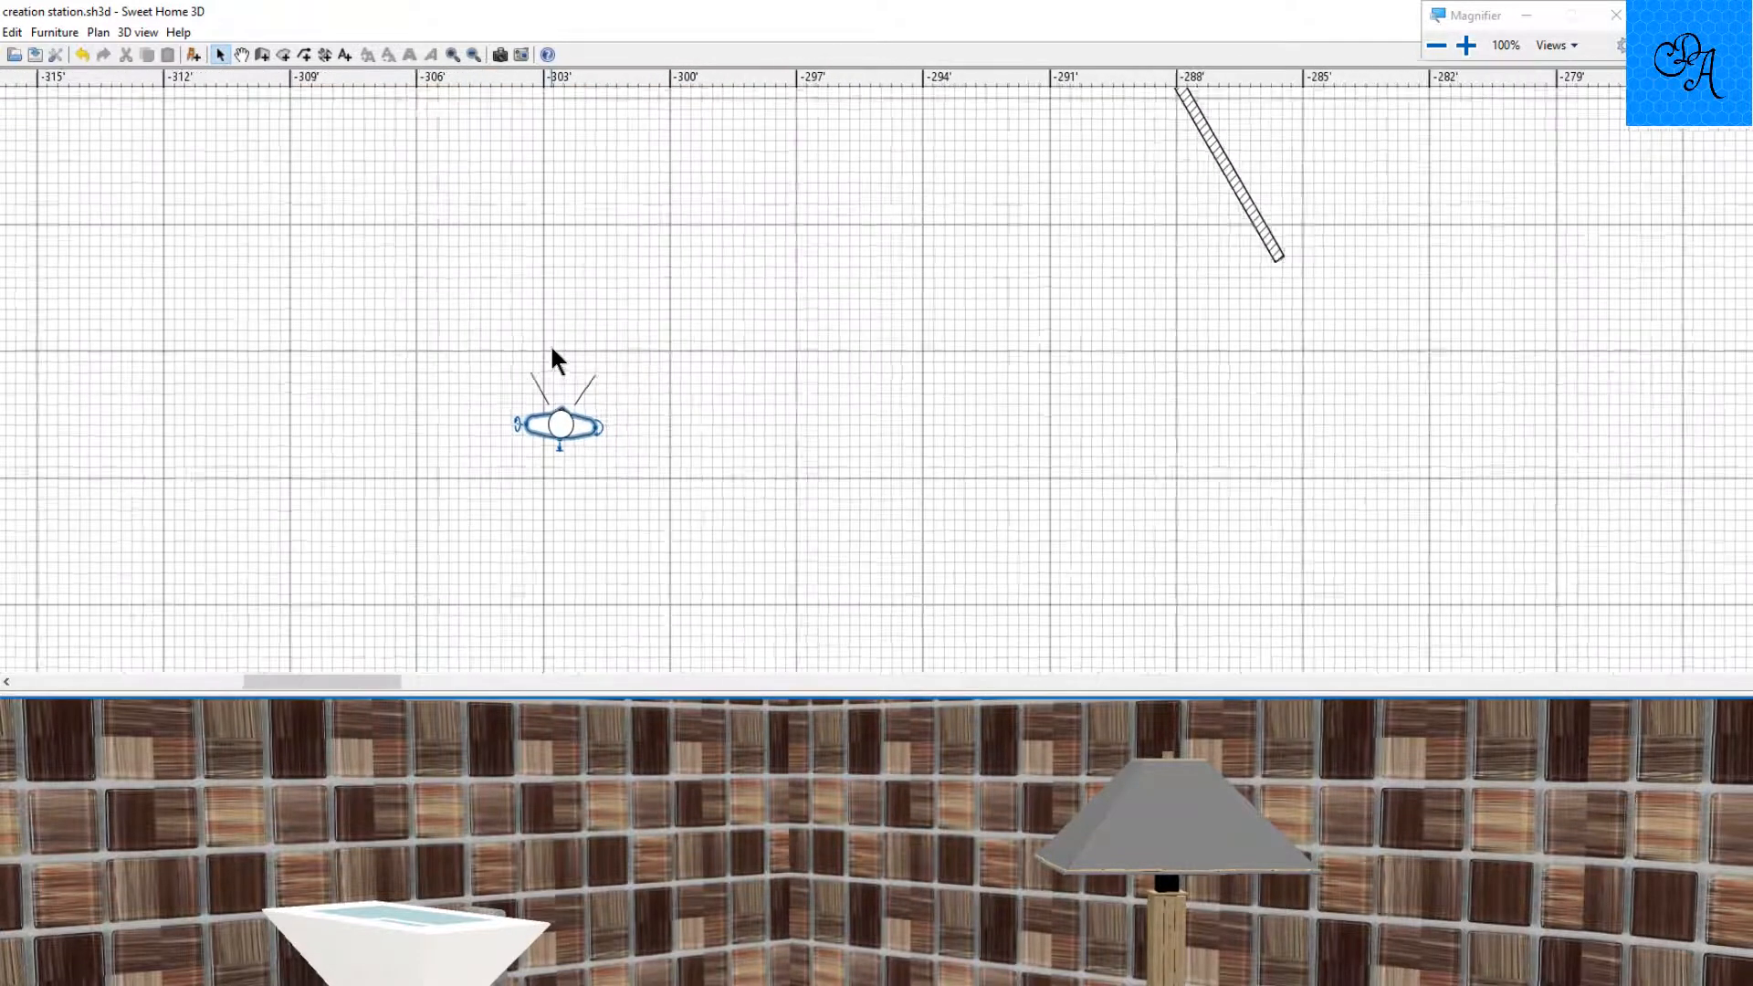
scroll(555, 347, "up", 3)
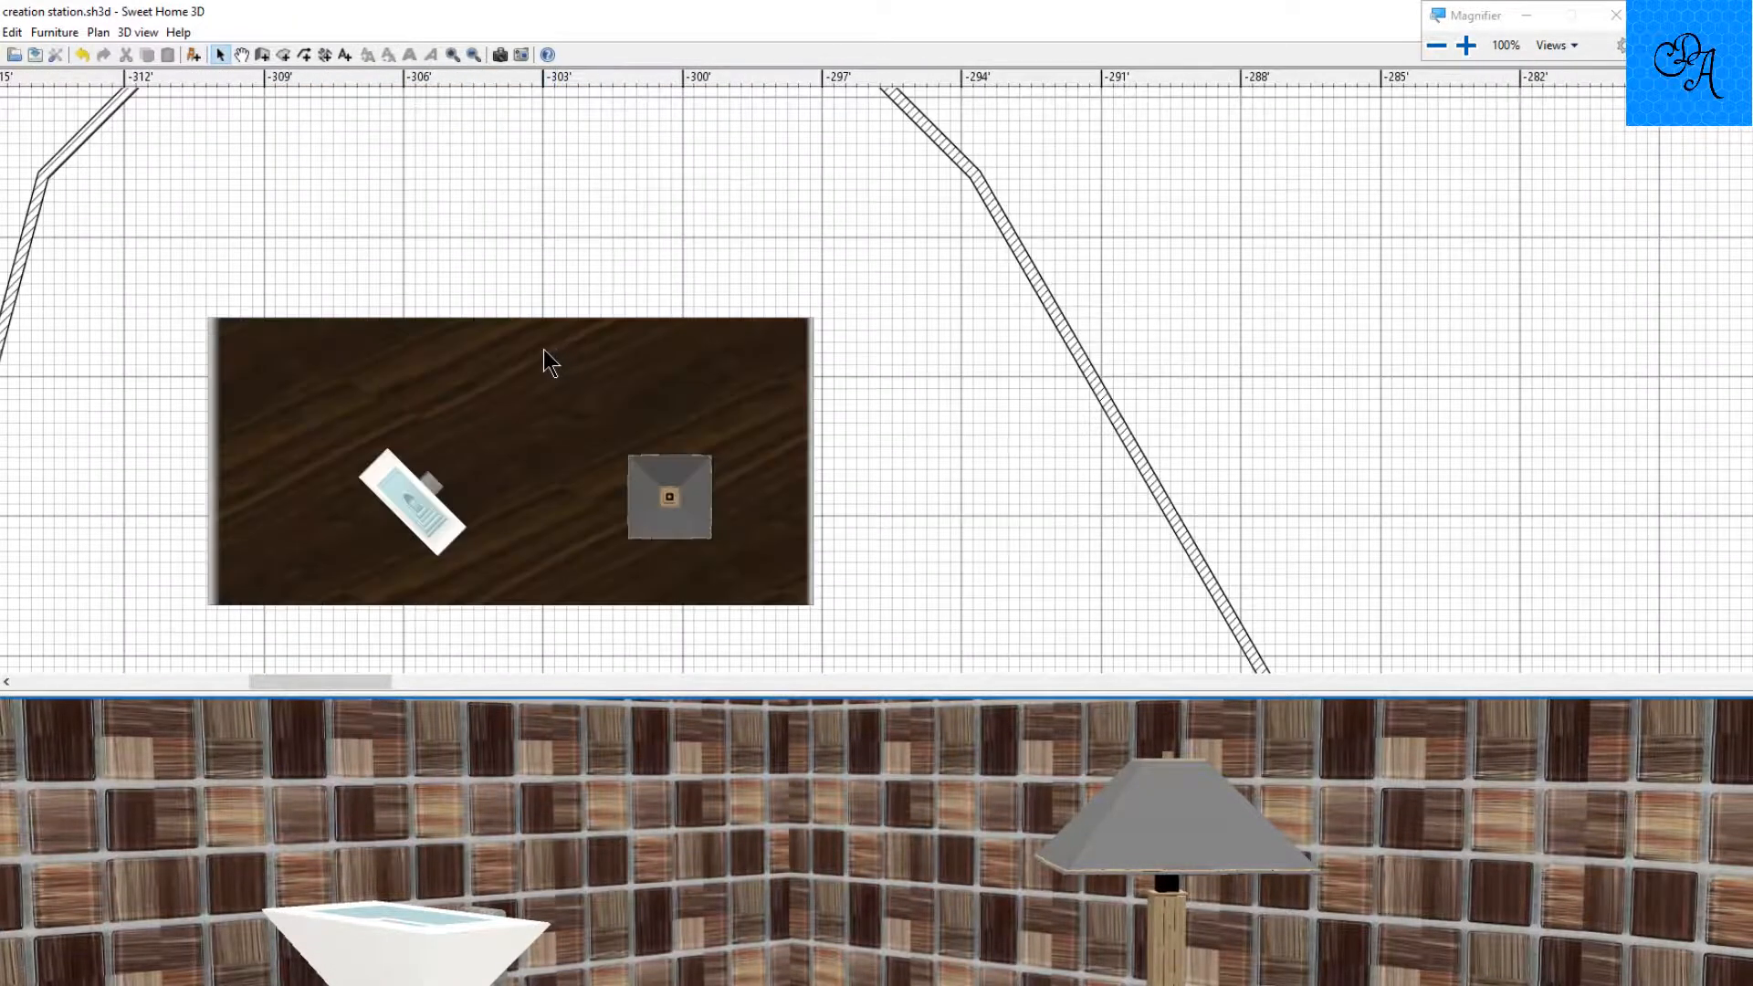
scroll(544, 362, "up", 3)
left_click(648, 478)
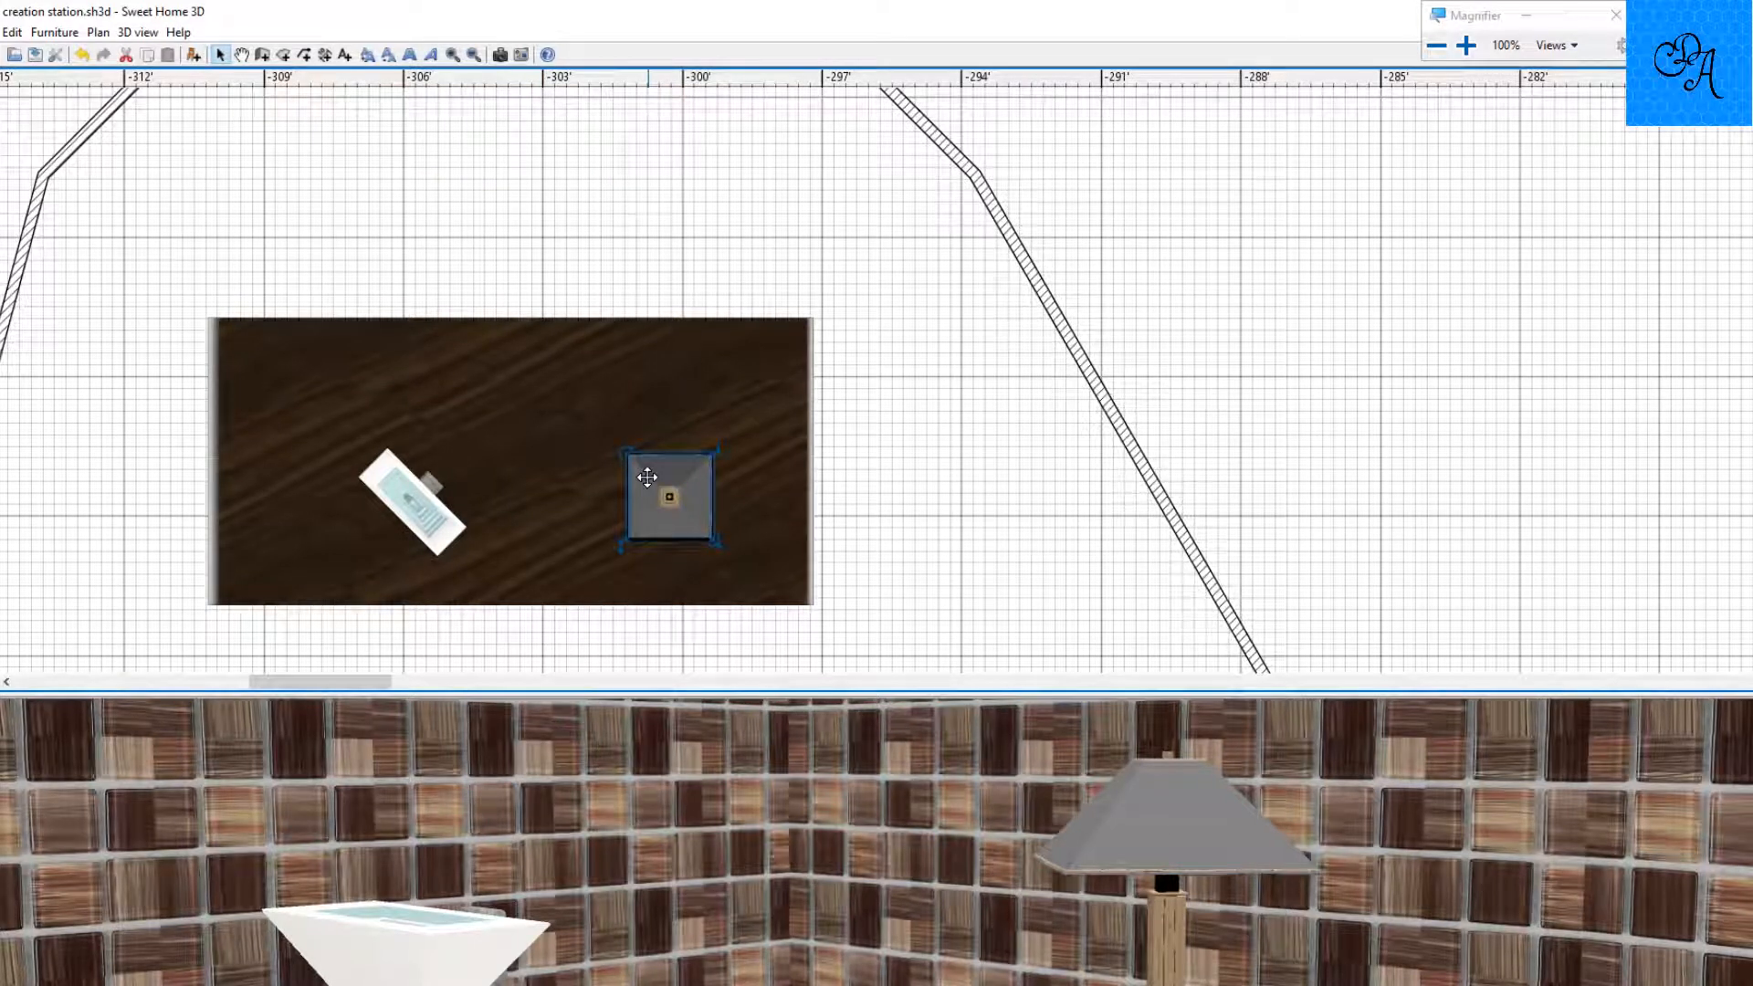
key("ctrl+c")
left_click_drag(695, 513, 705, 503)
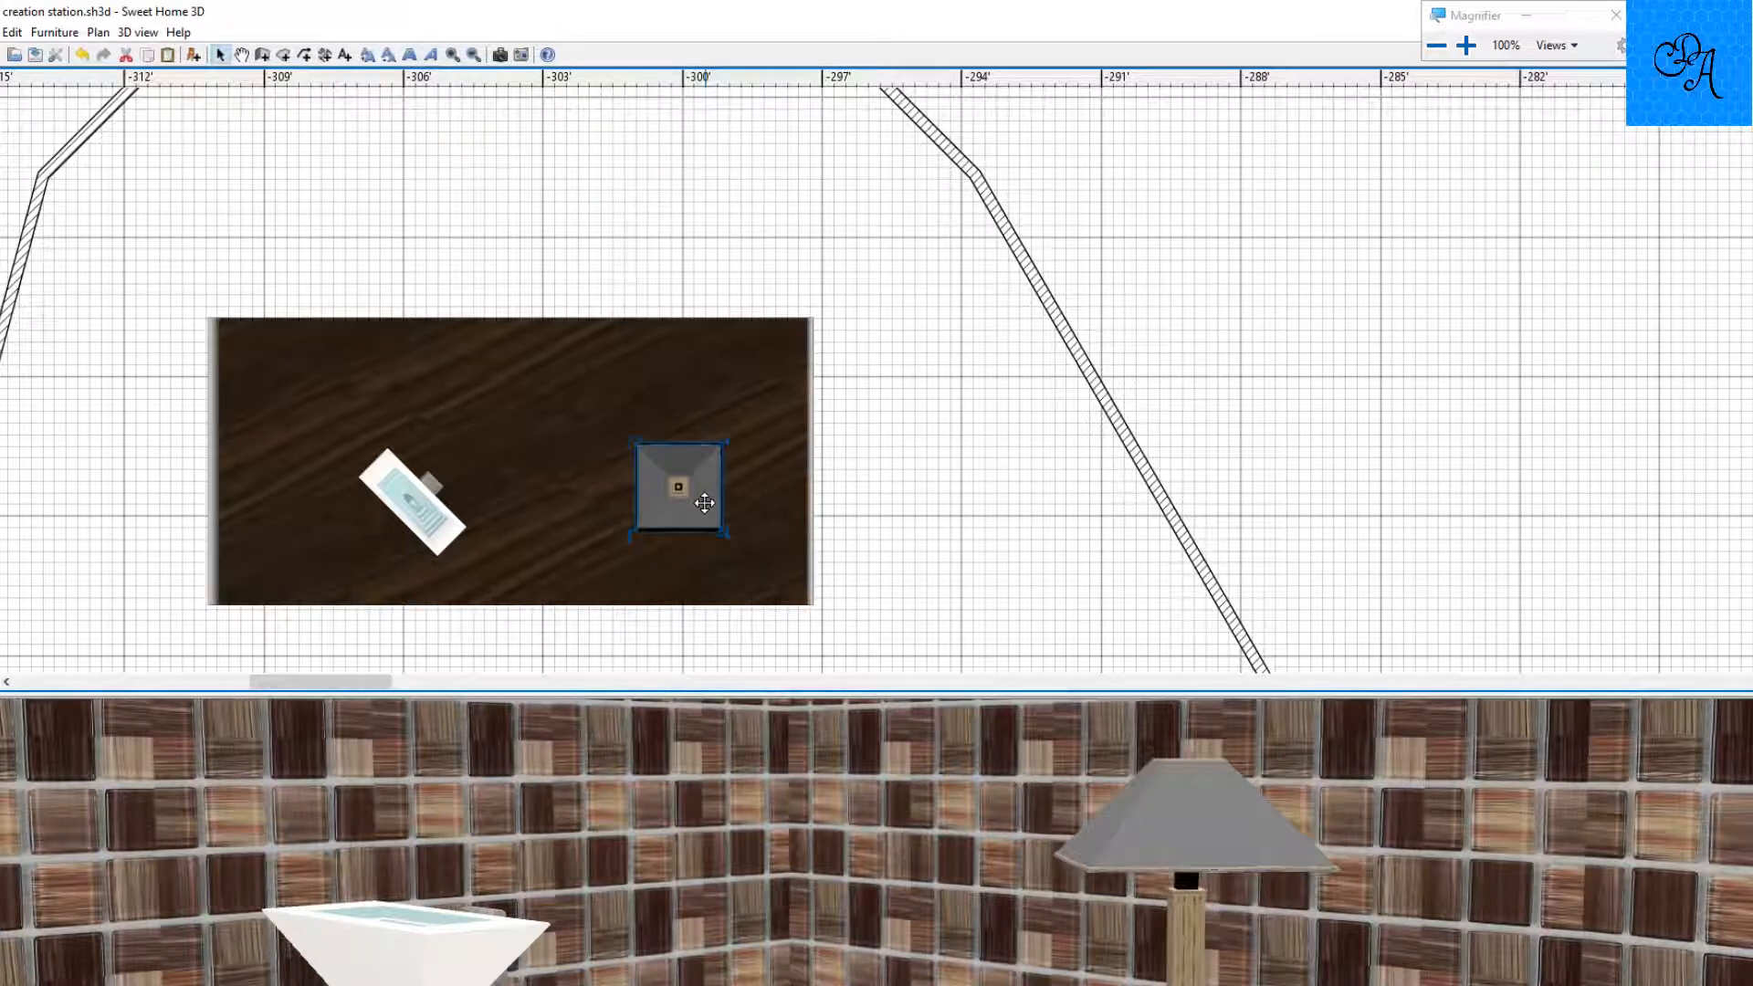
key("ctrl+v")
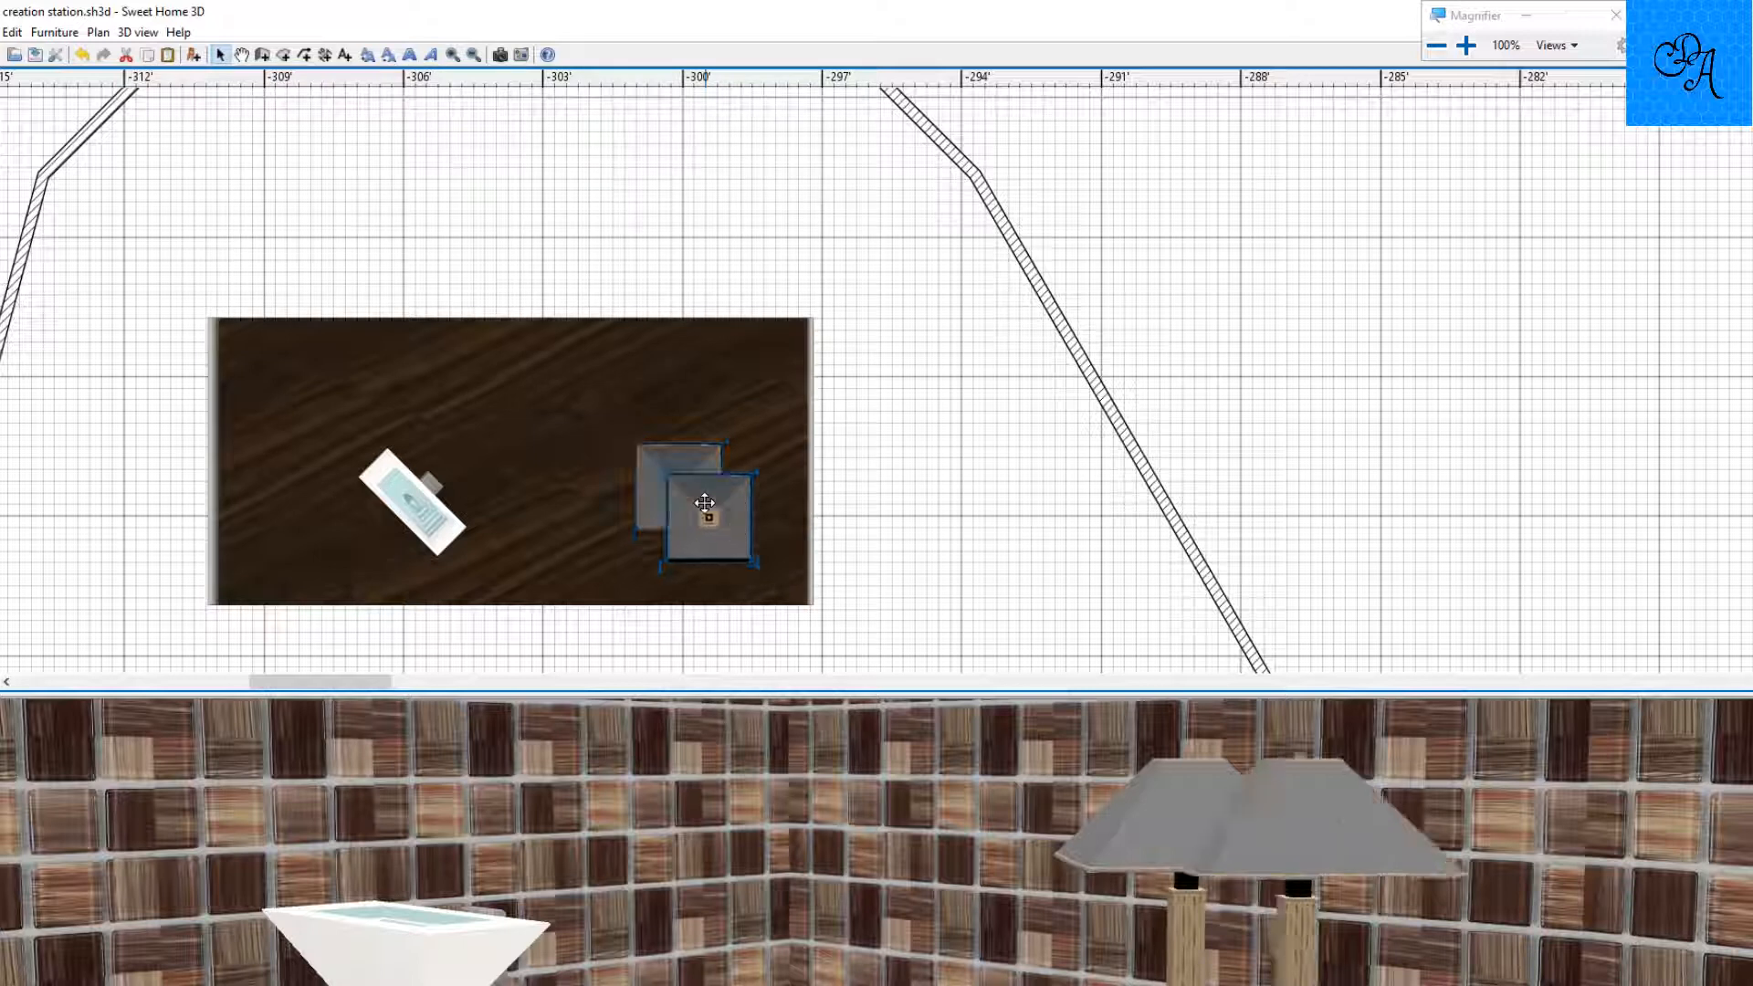
Step: Move the duplicate lamp out of the walled room onto the reddish wooden block in the plan
left_click_drag(704, 509, 715, 520)
scroll(715, 521, "up", 5)
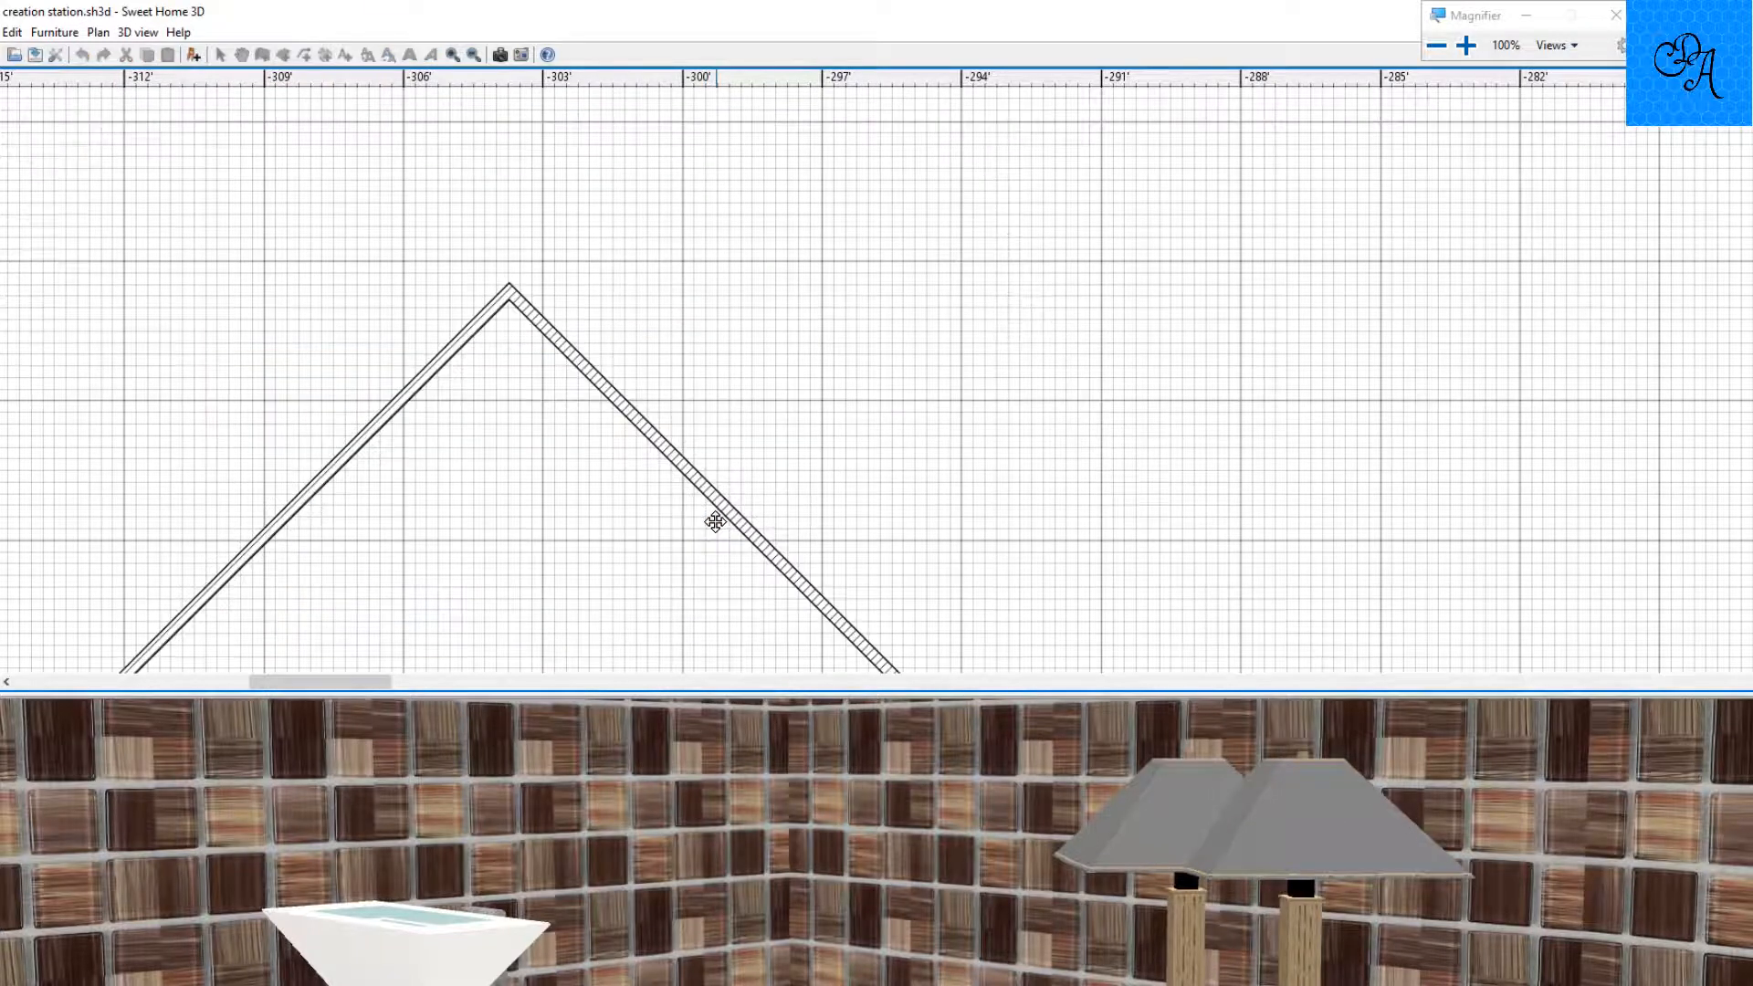
scroll(715, 520, "up", 10)
left_click_drag(715, 520, 536, 238)
left_click_drag(526, 227, 471, 213)
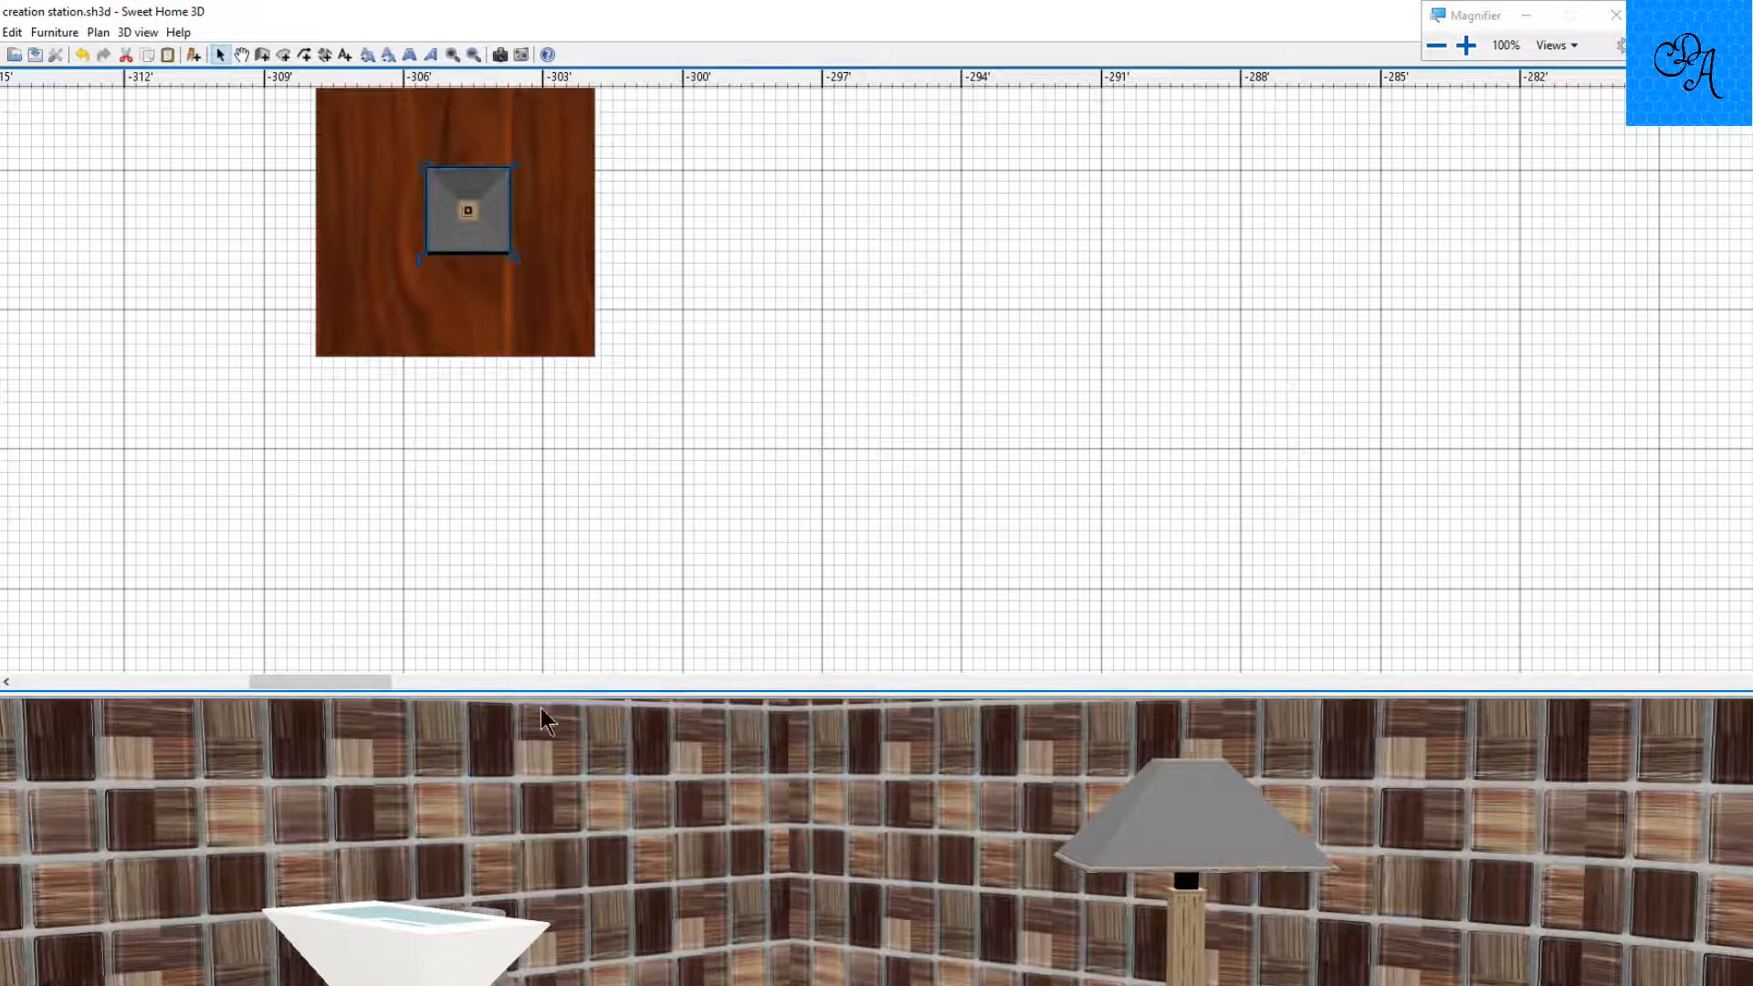
Step: Examine the duplicate lamp above the reddish wooden block in 3D and redock the detached toolbar
left_click_drag(539, 694, 399, 13)
left_click_drag(763, 534, 812, 545)
scroll(845, 546, "up", 5)
scroll(790, 545, "up", 5)
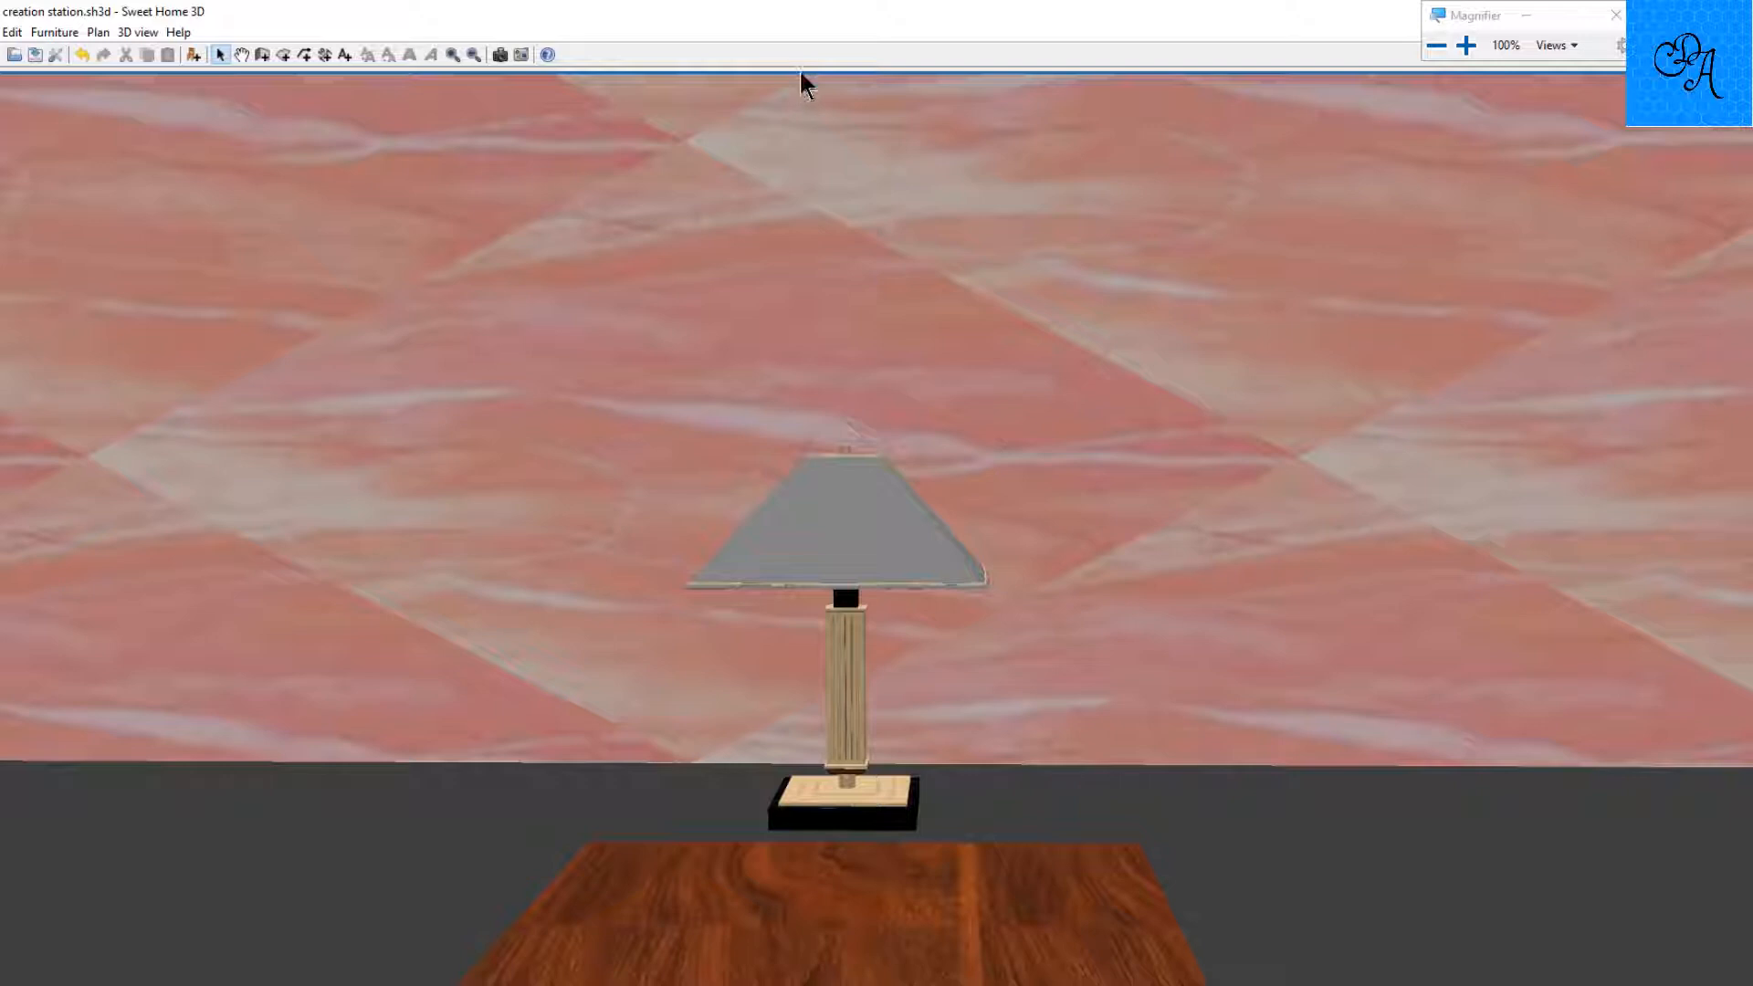
mouse_move(800, 62)
left_mouse_down()
mouse_move(811, 179)
mouse_move(804, 37)
left_mouse_up()
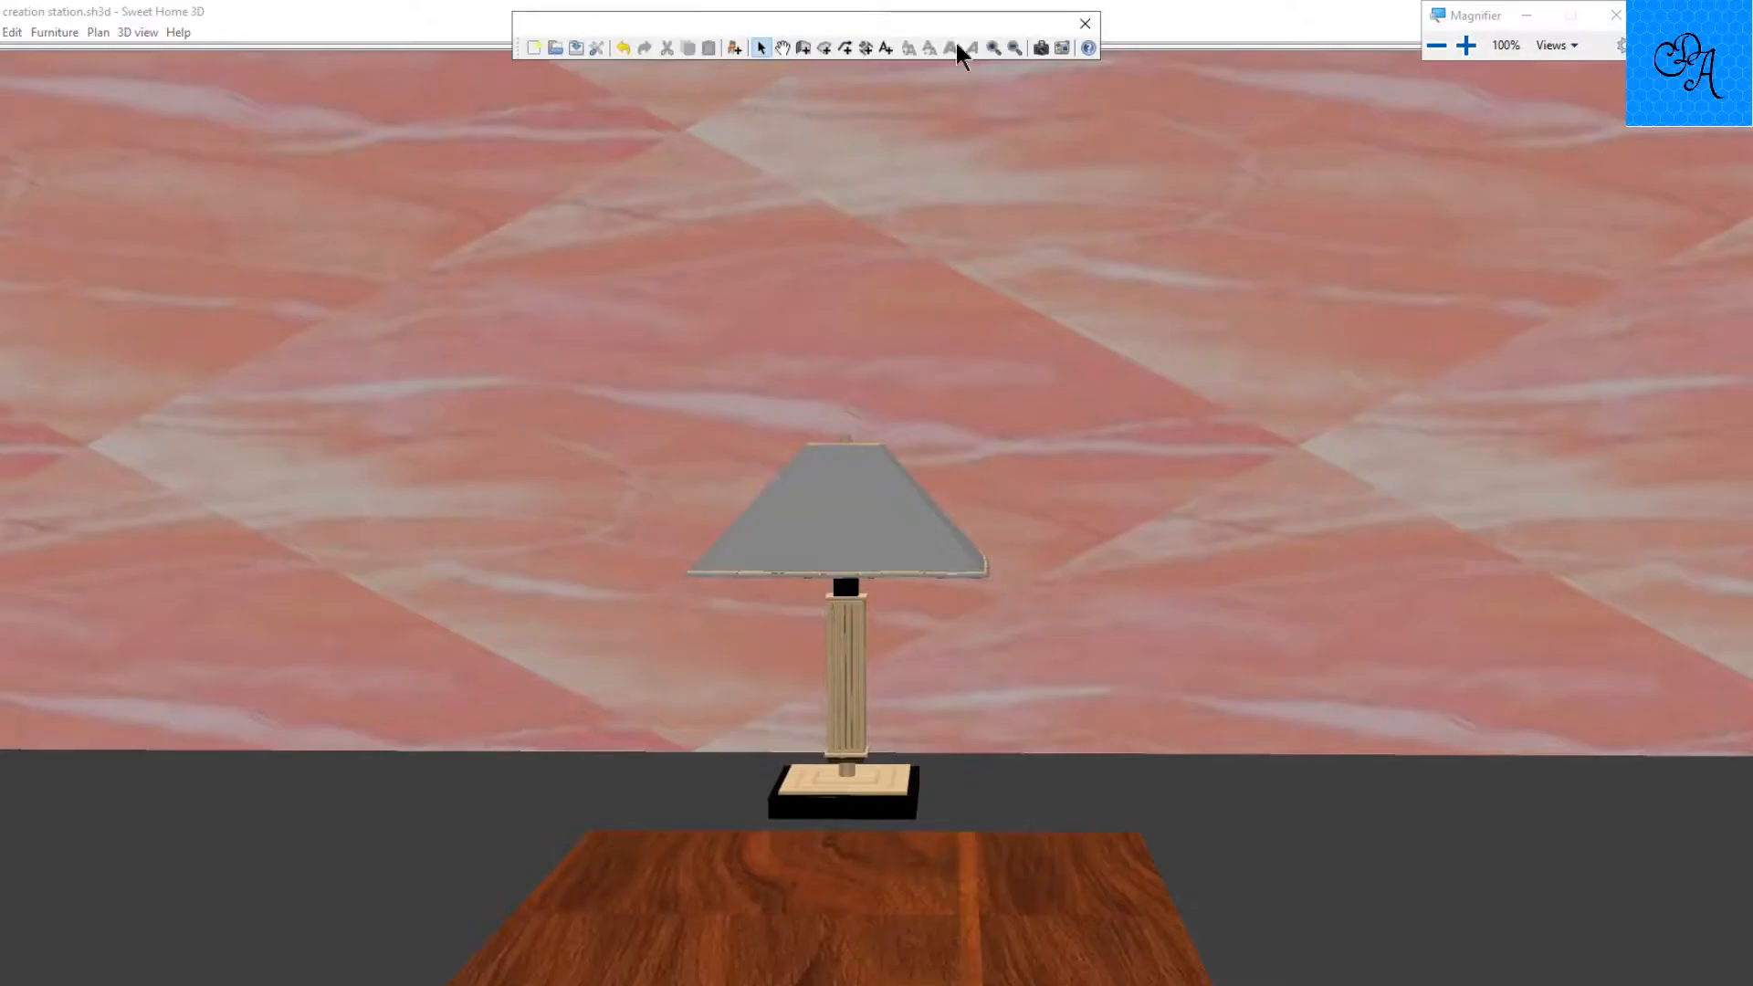
left_click(1084, 24)
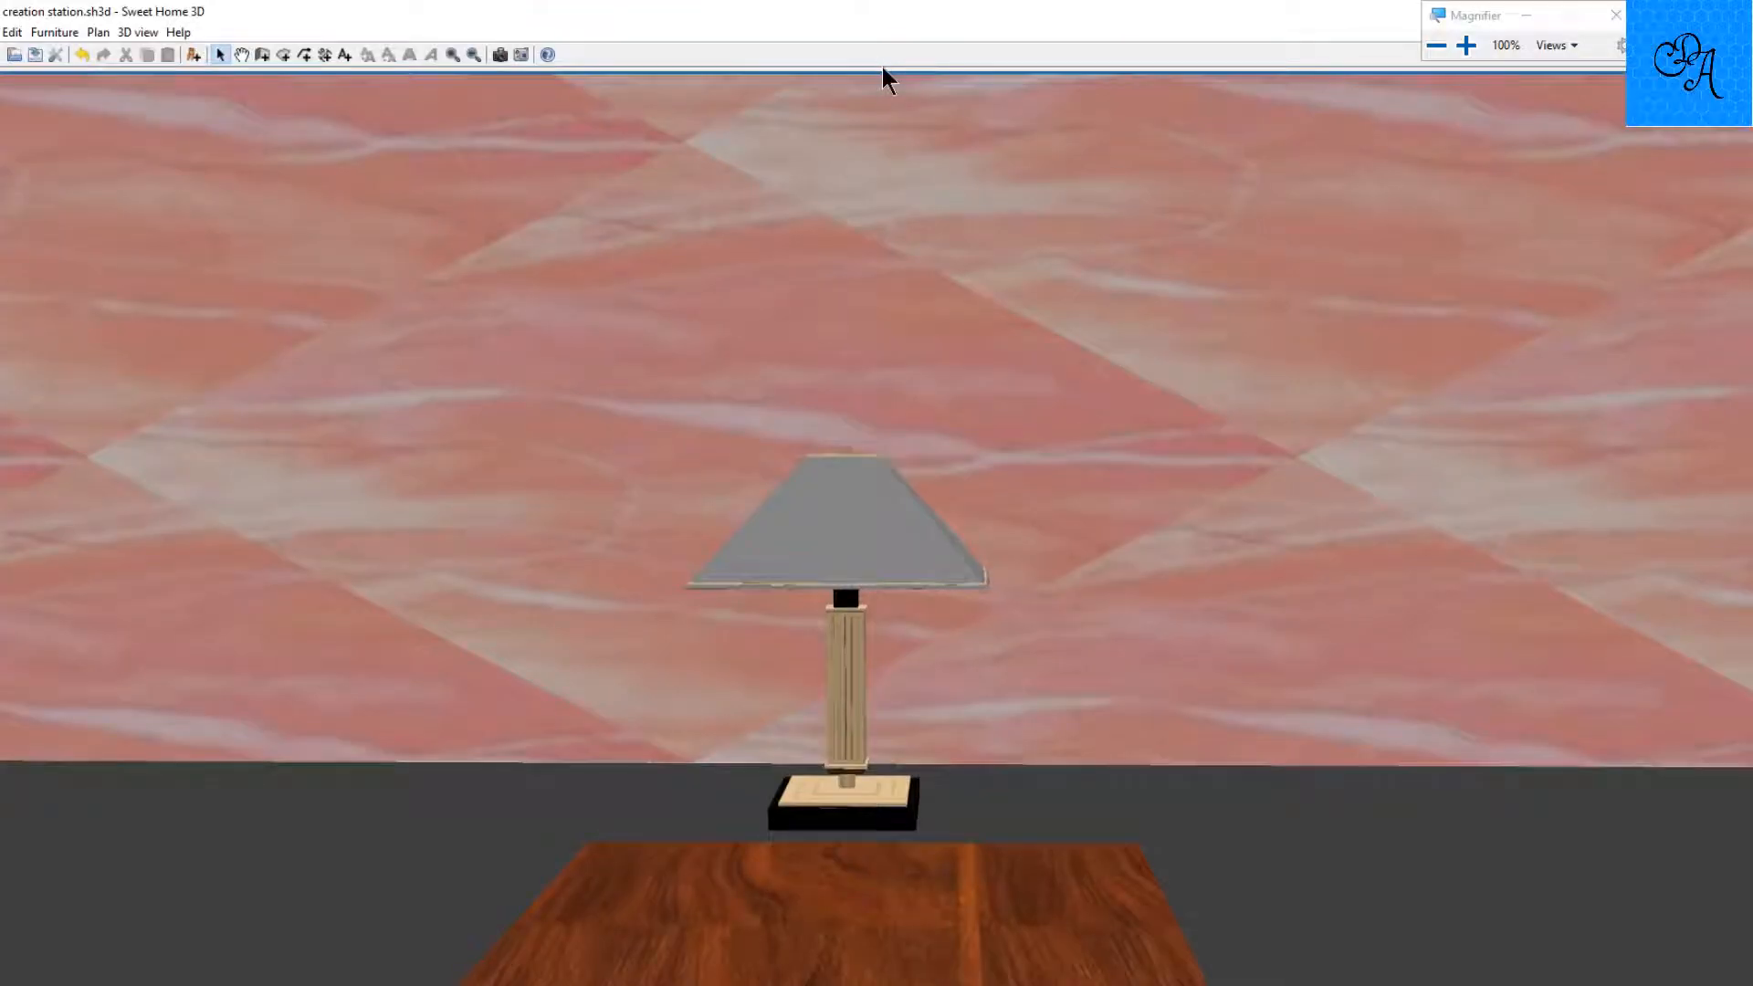
Step: Examine the white angular shade piece beside the wooden block in the 3D view and in the plan
left_click_drag(882, 71, 919, 500)
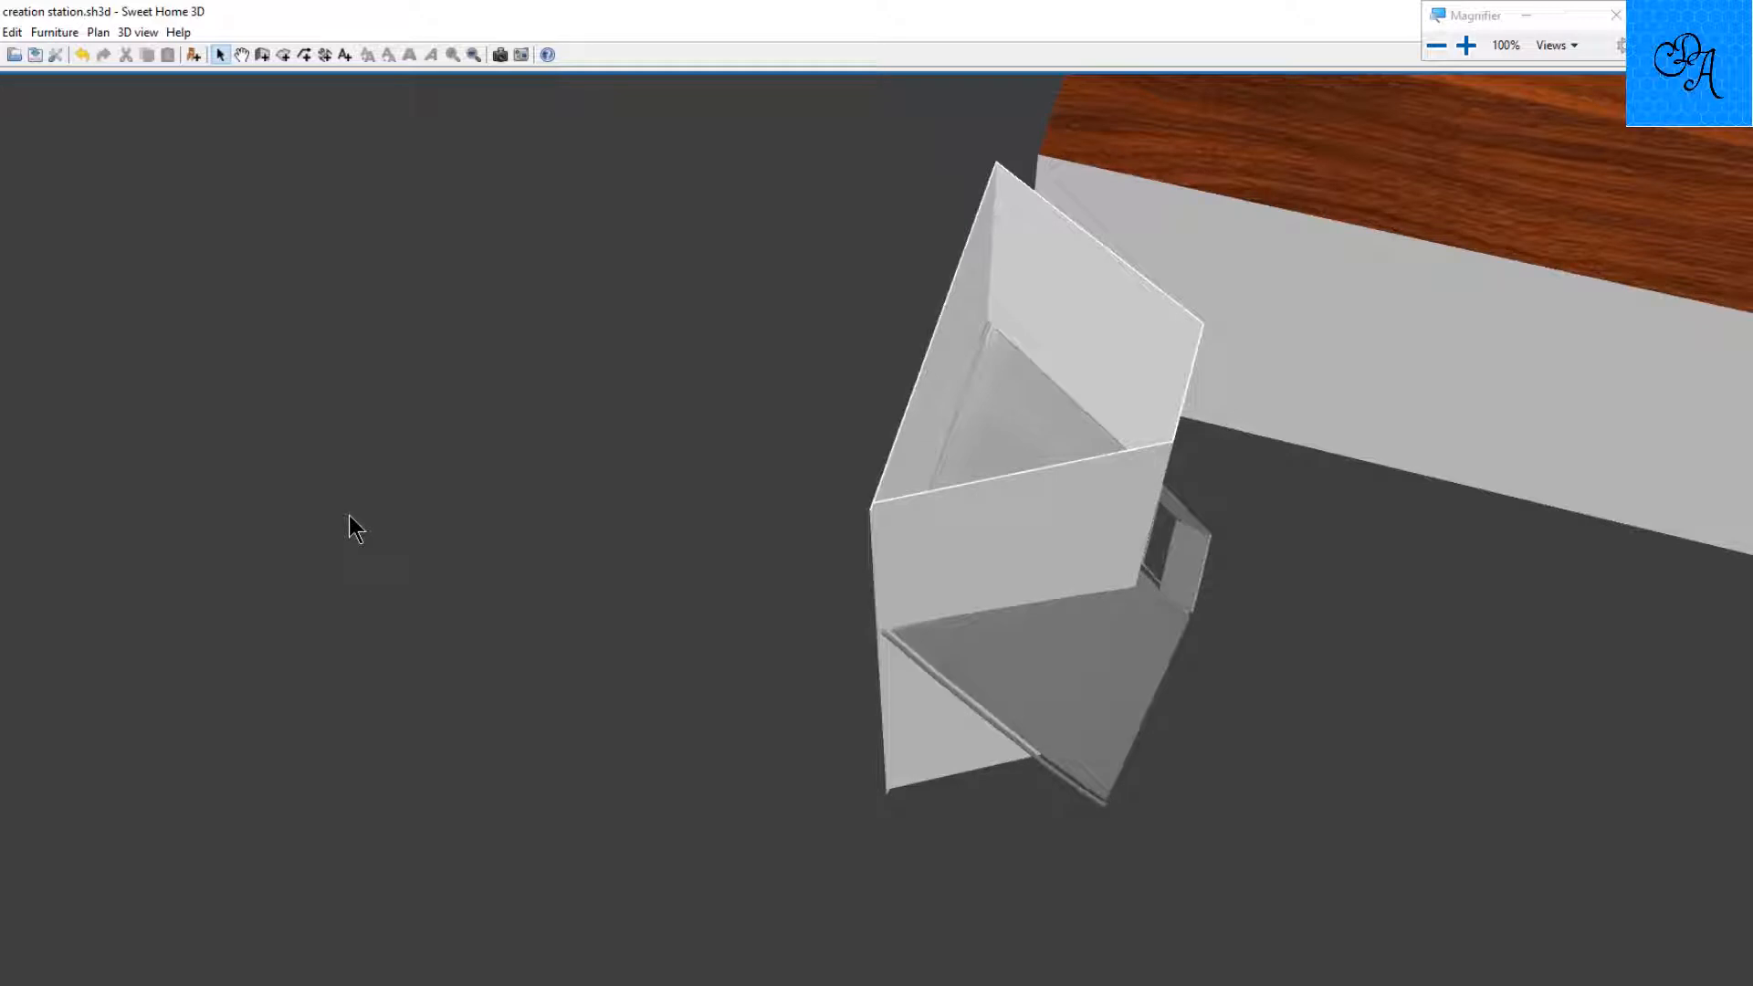
left_click_drag(771, 772, 1140, 893)
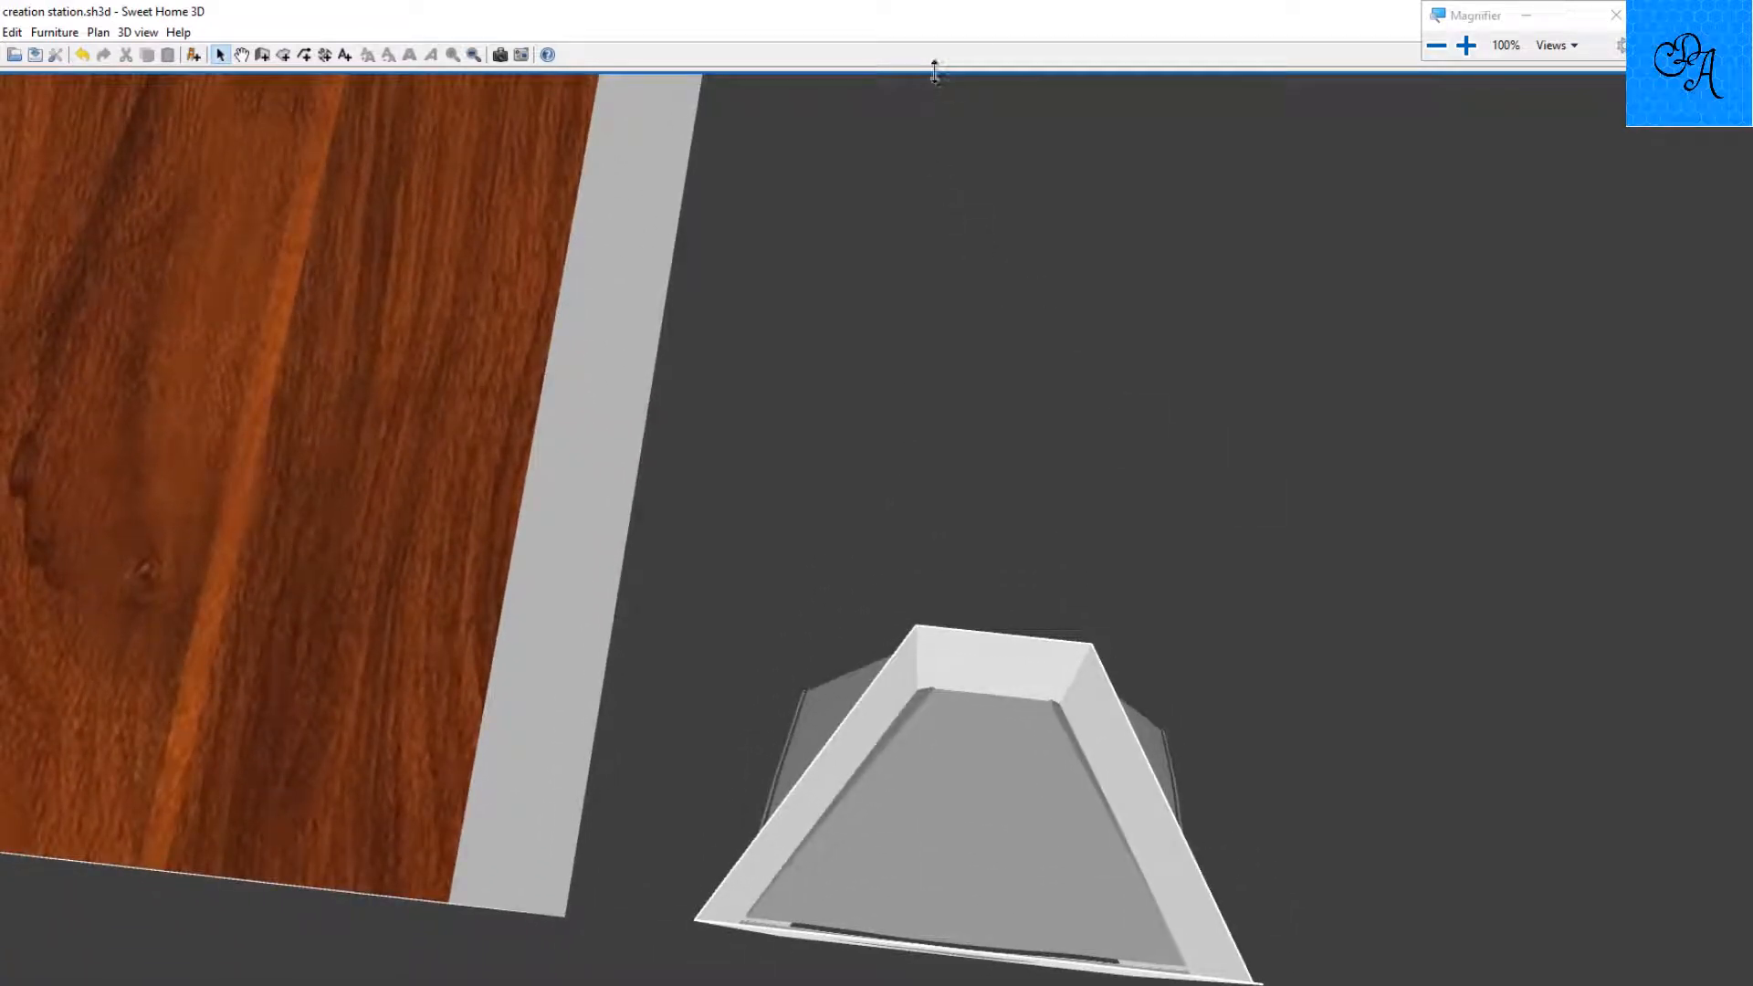
left_click_drag(936, 72, 961, 504)
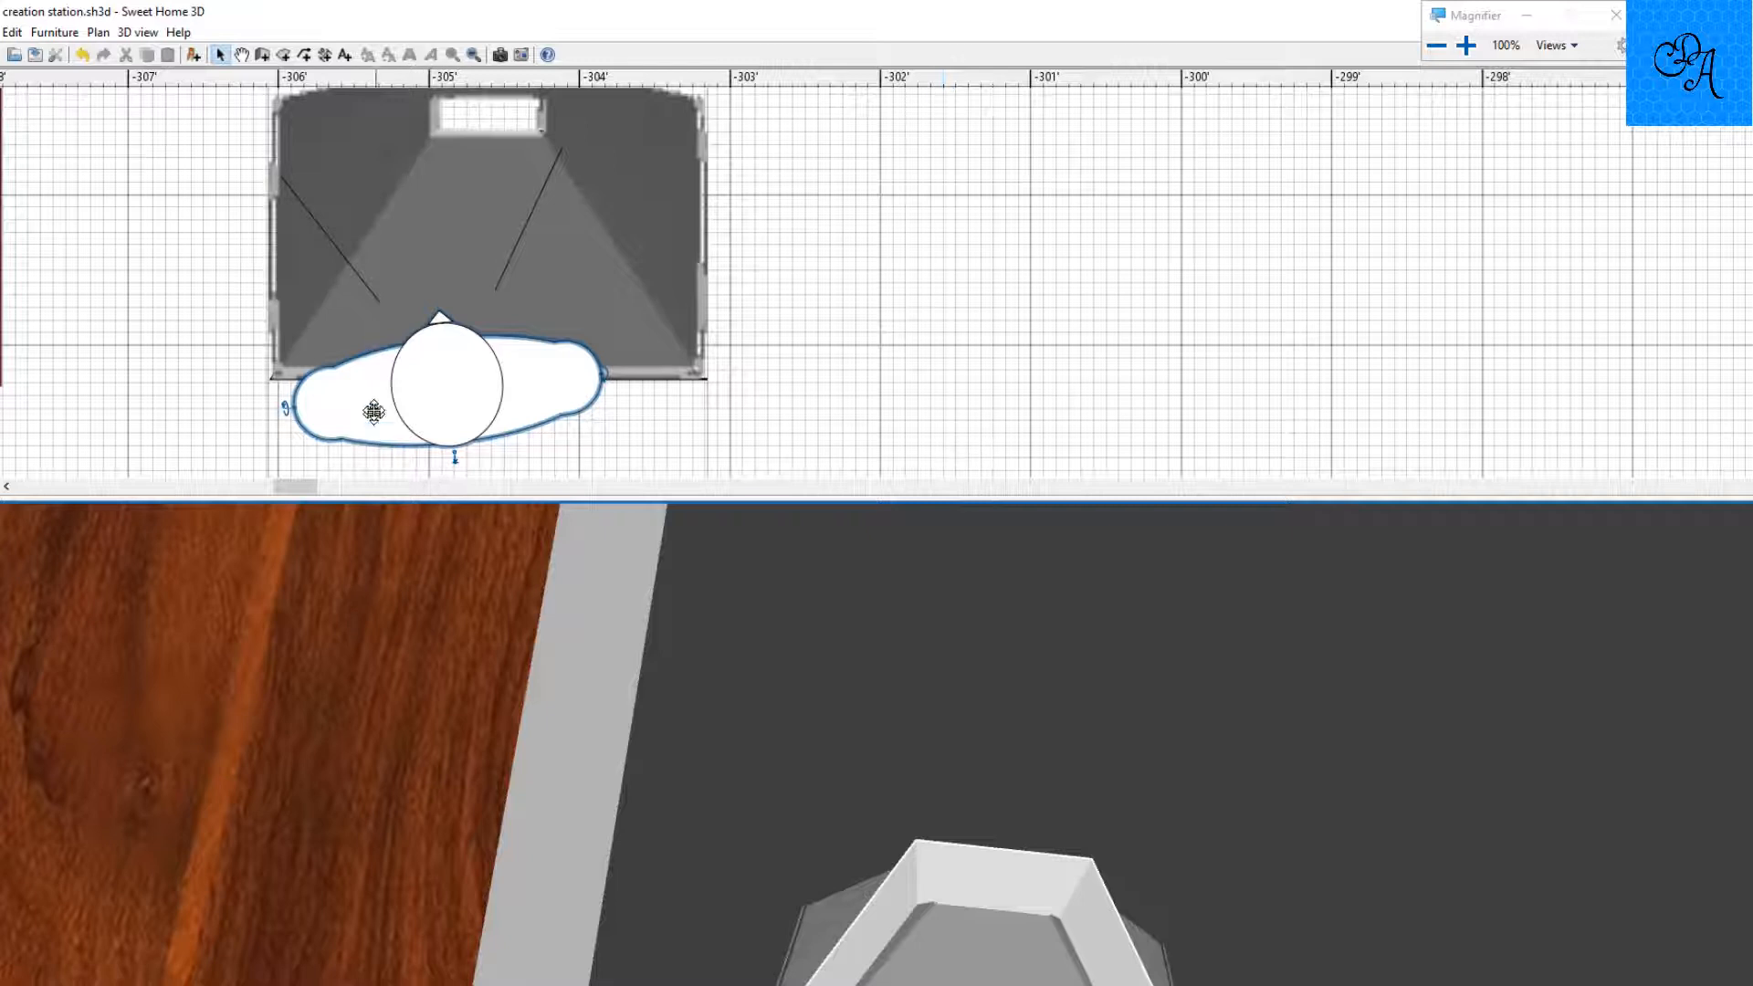
scroll(362, 383, "up", 3)
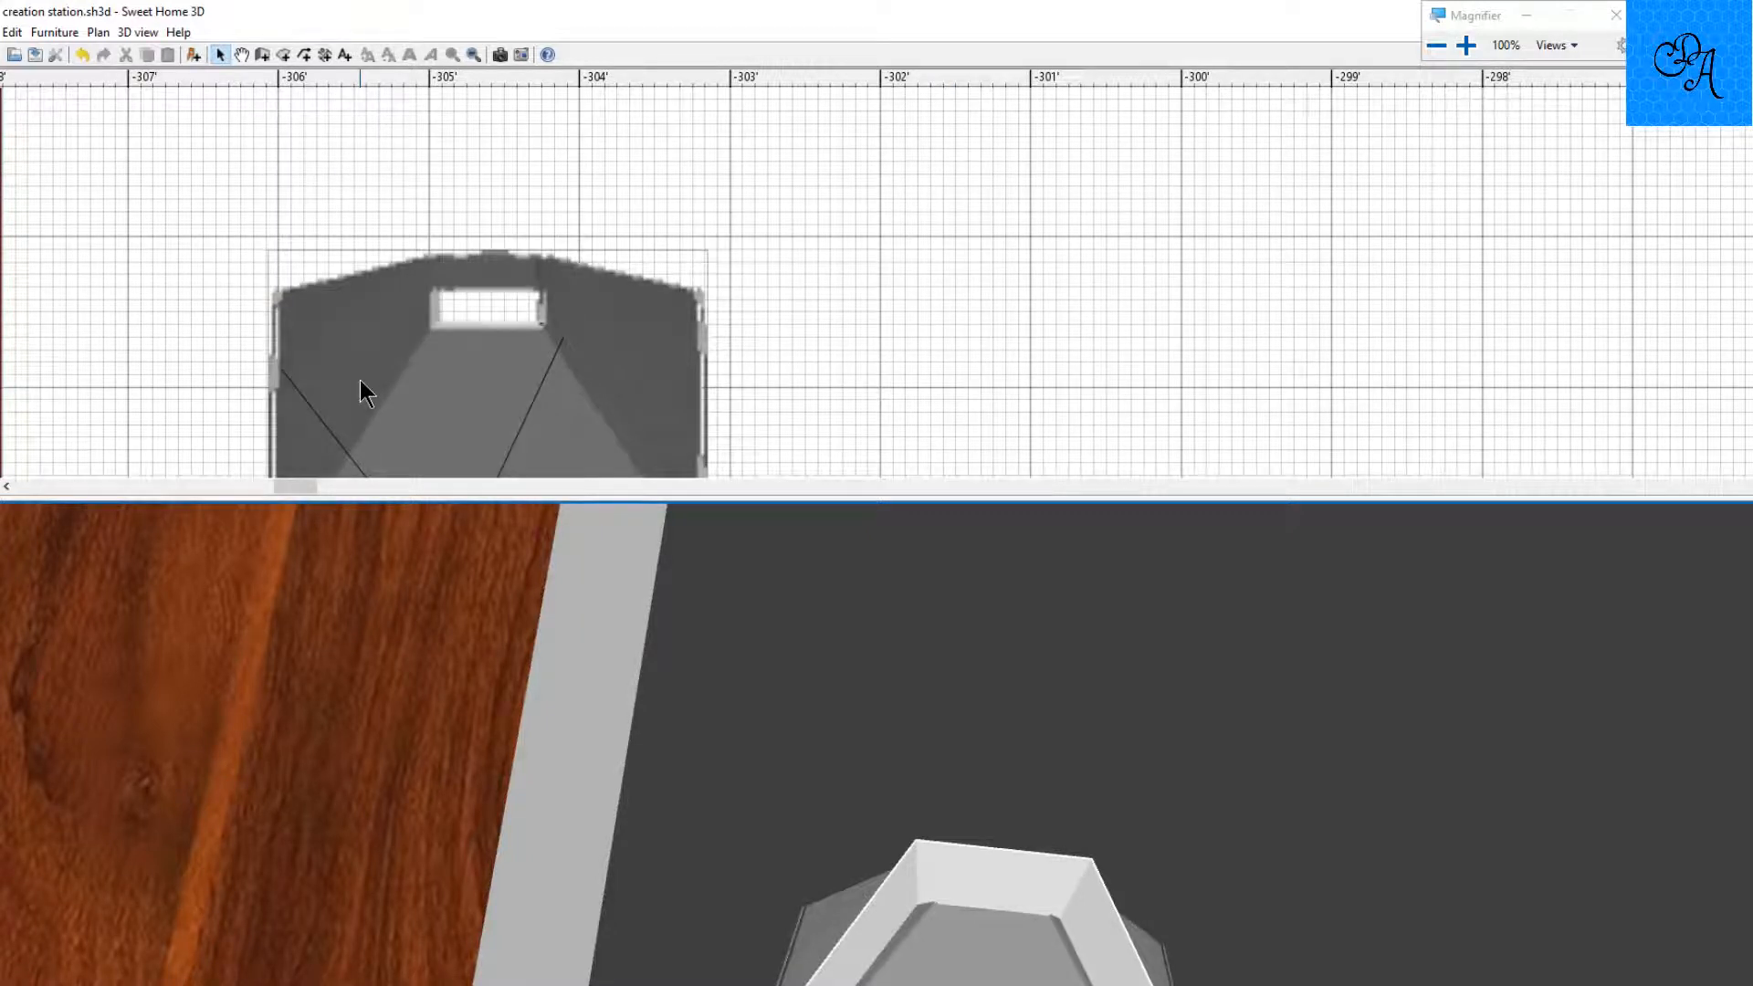
scroll(360, 379, "down", 3)
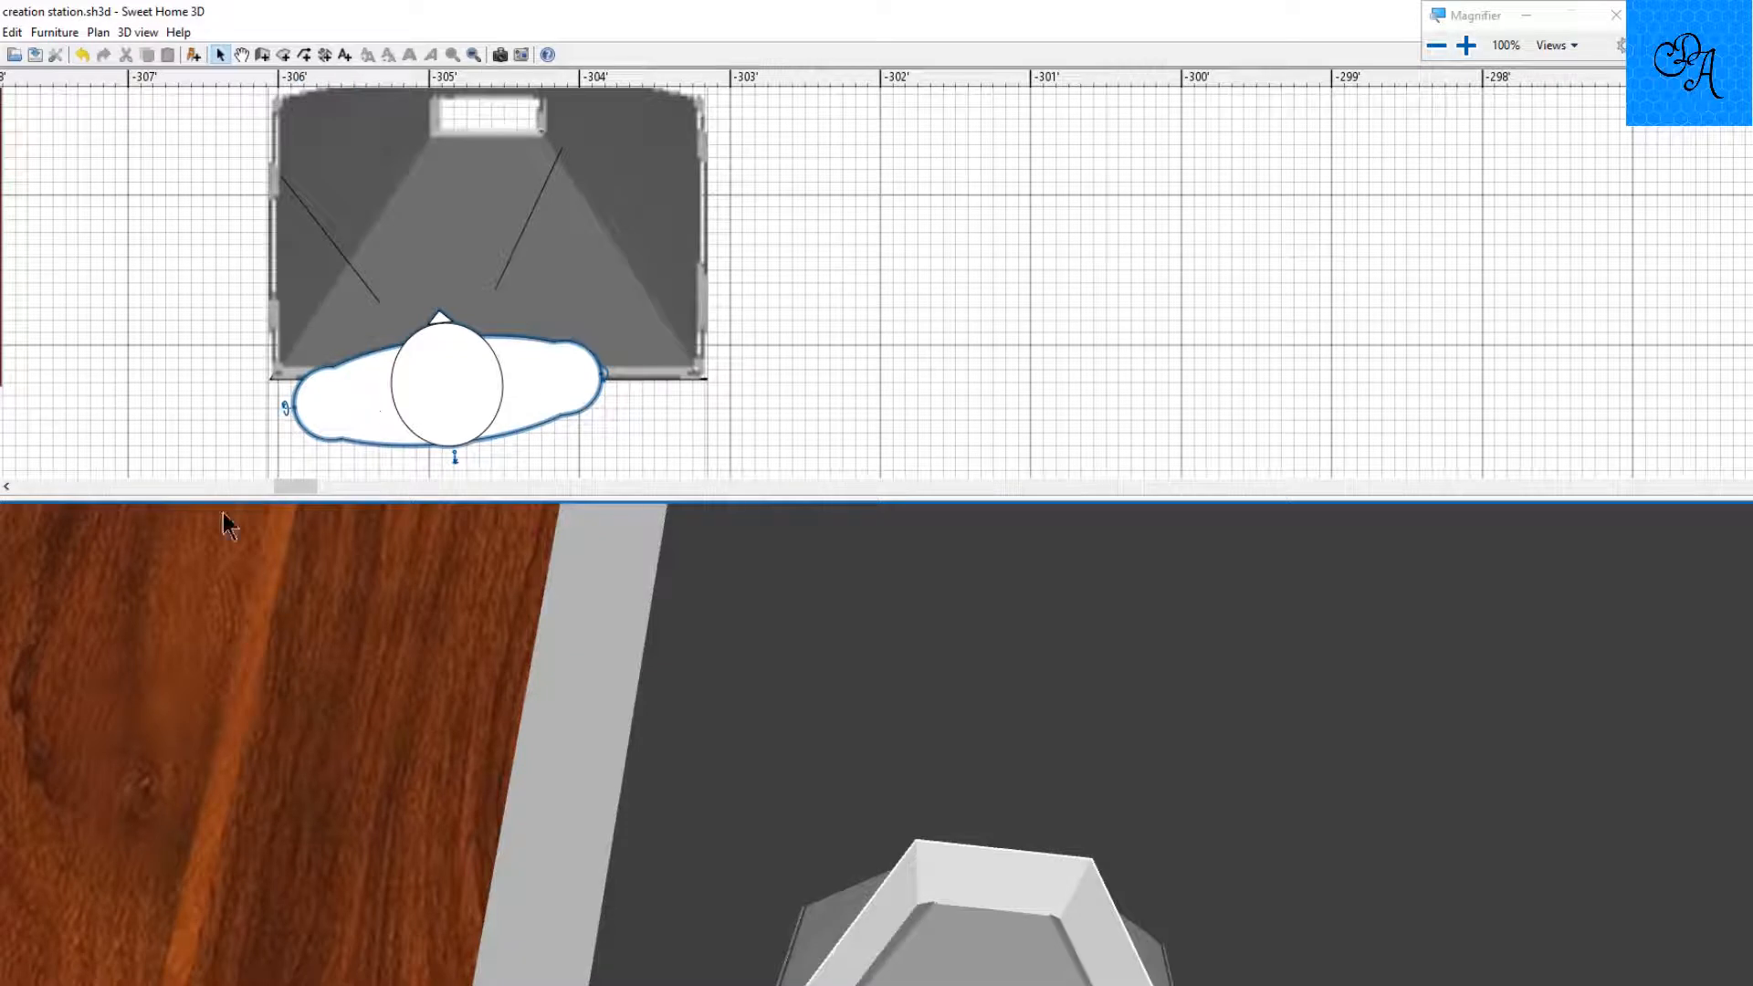
left_click_drag(283, 490, 271, 489)
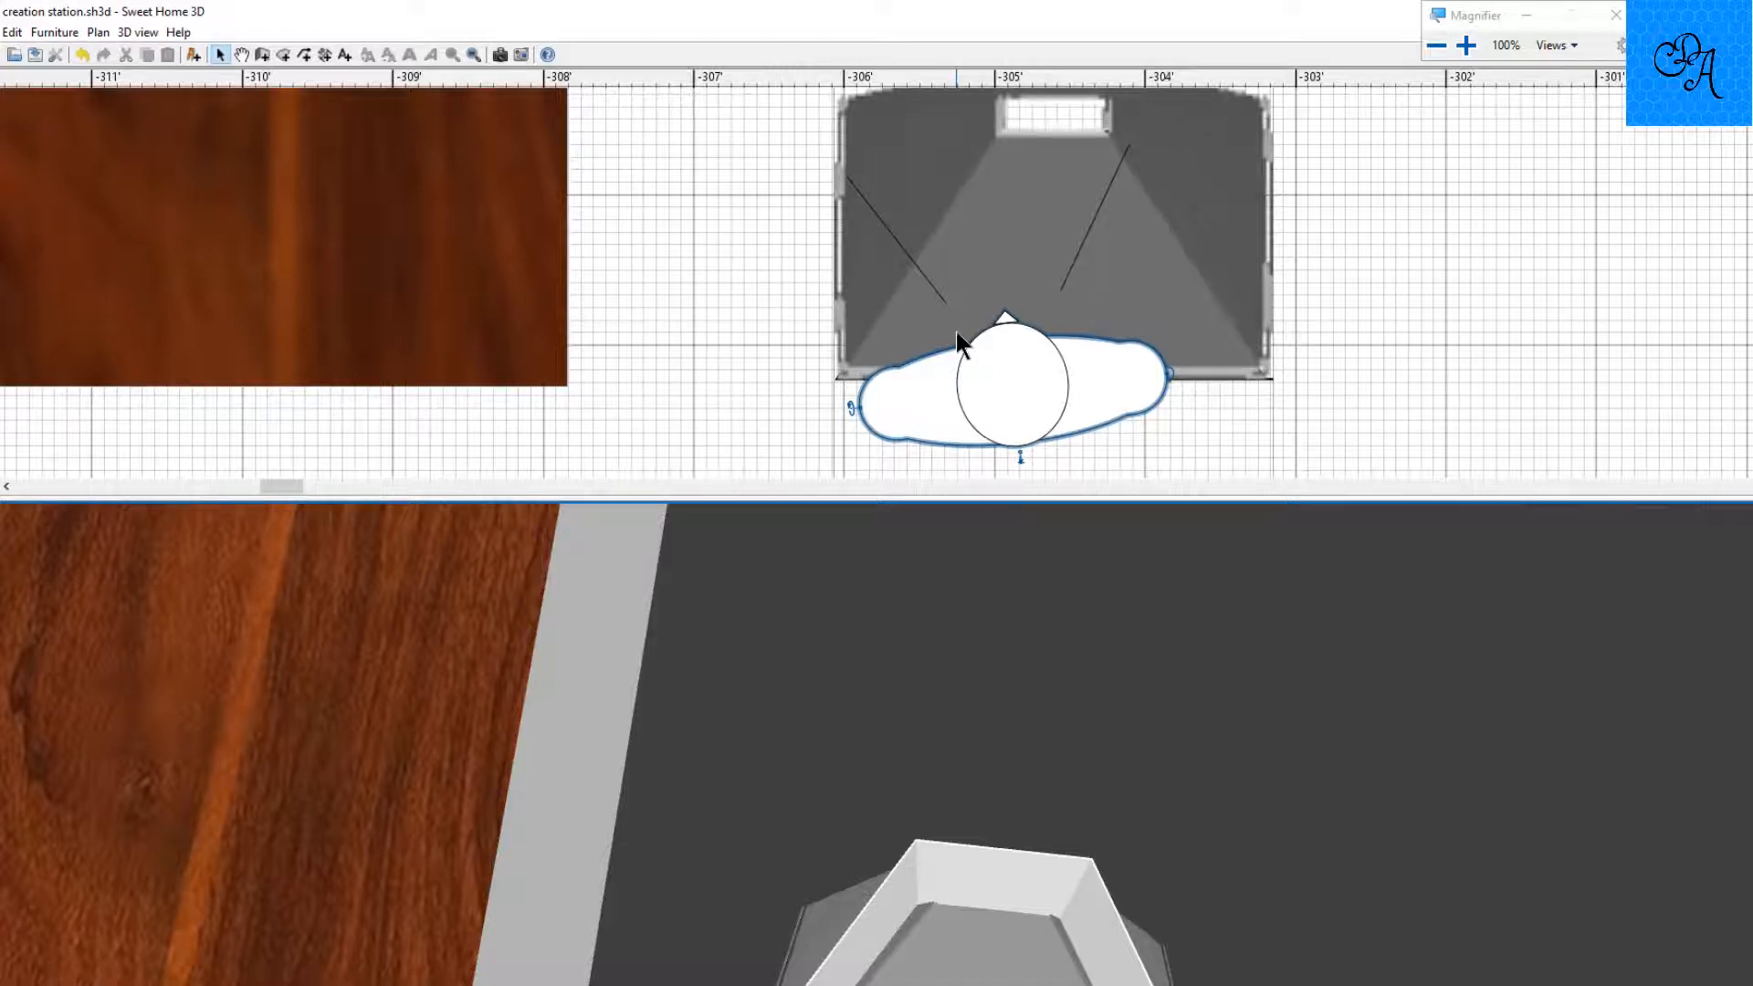
scroll(955, 332, "up", 3)
scroll(955, 329, "down", 2)
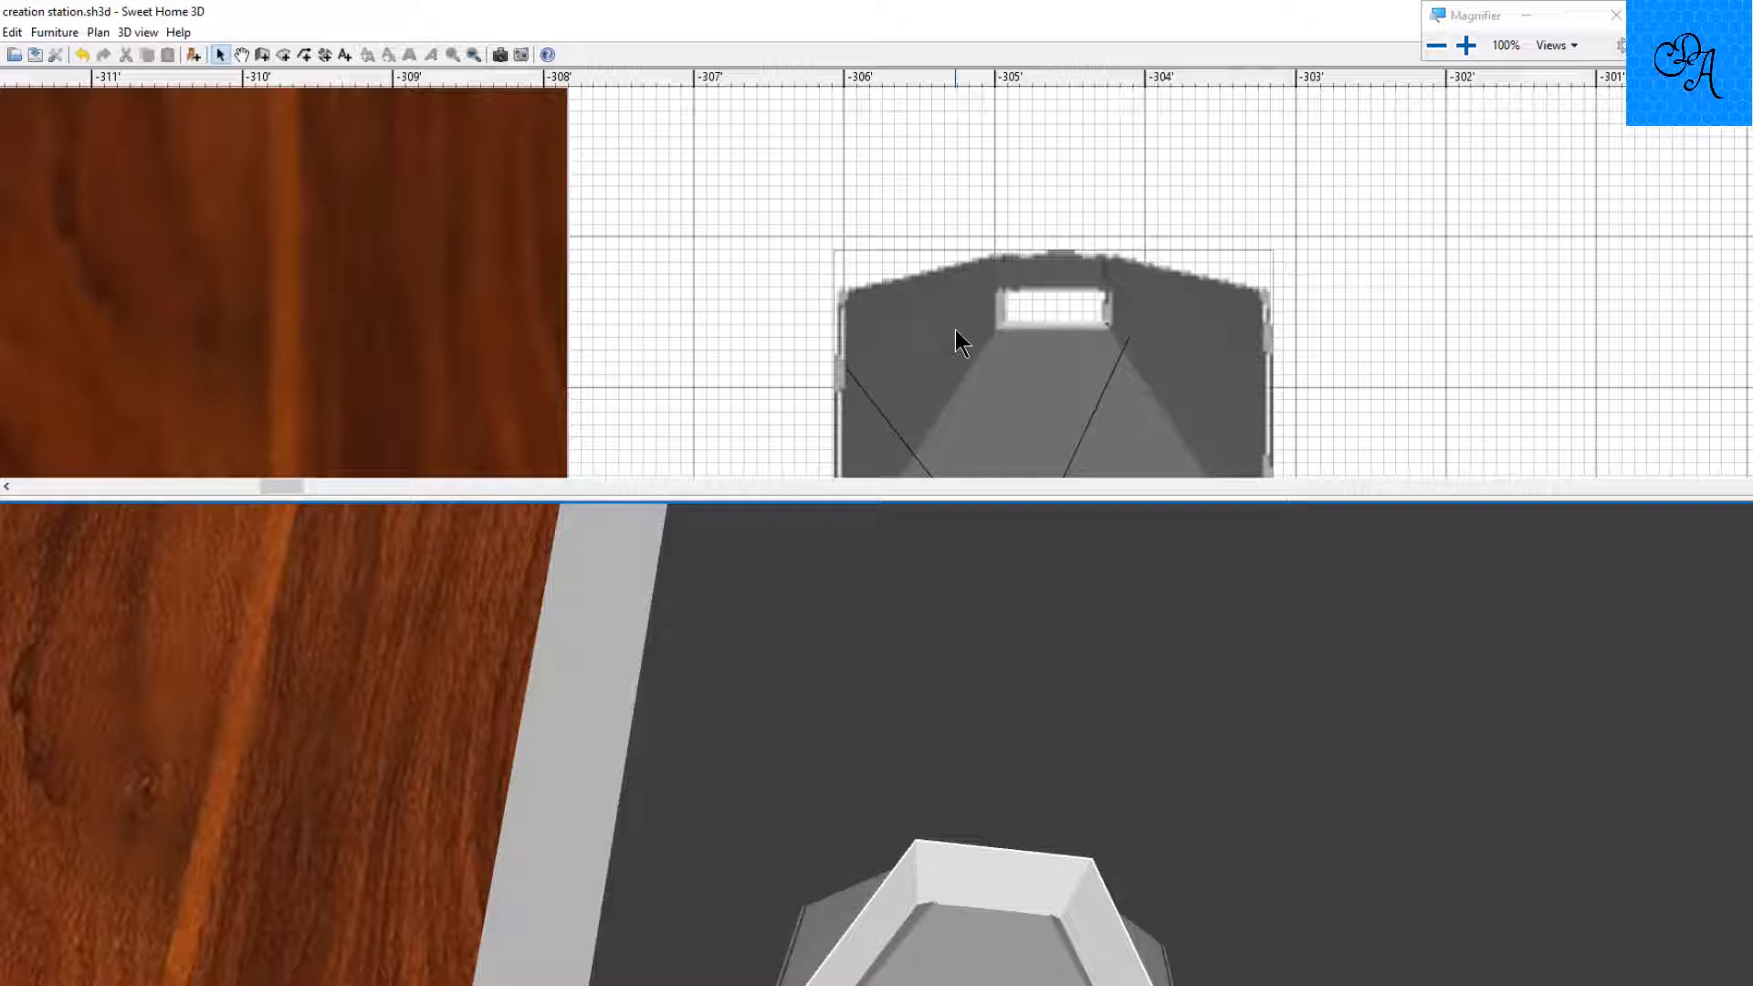
scroll(956, 330, "down", 2)
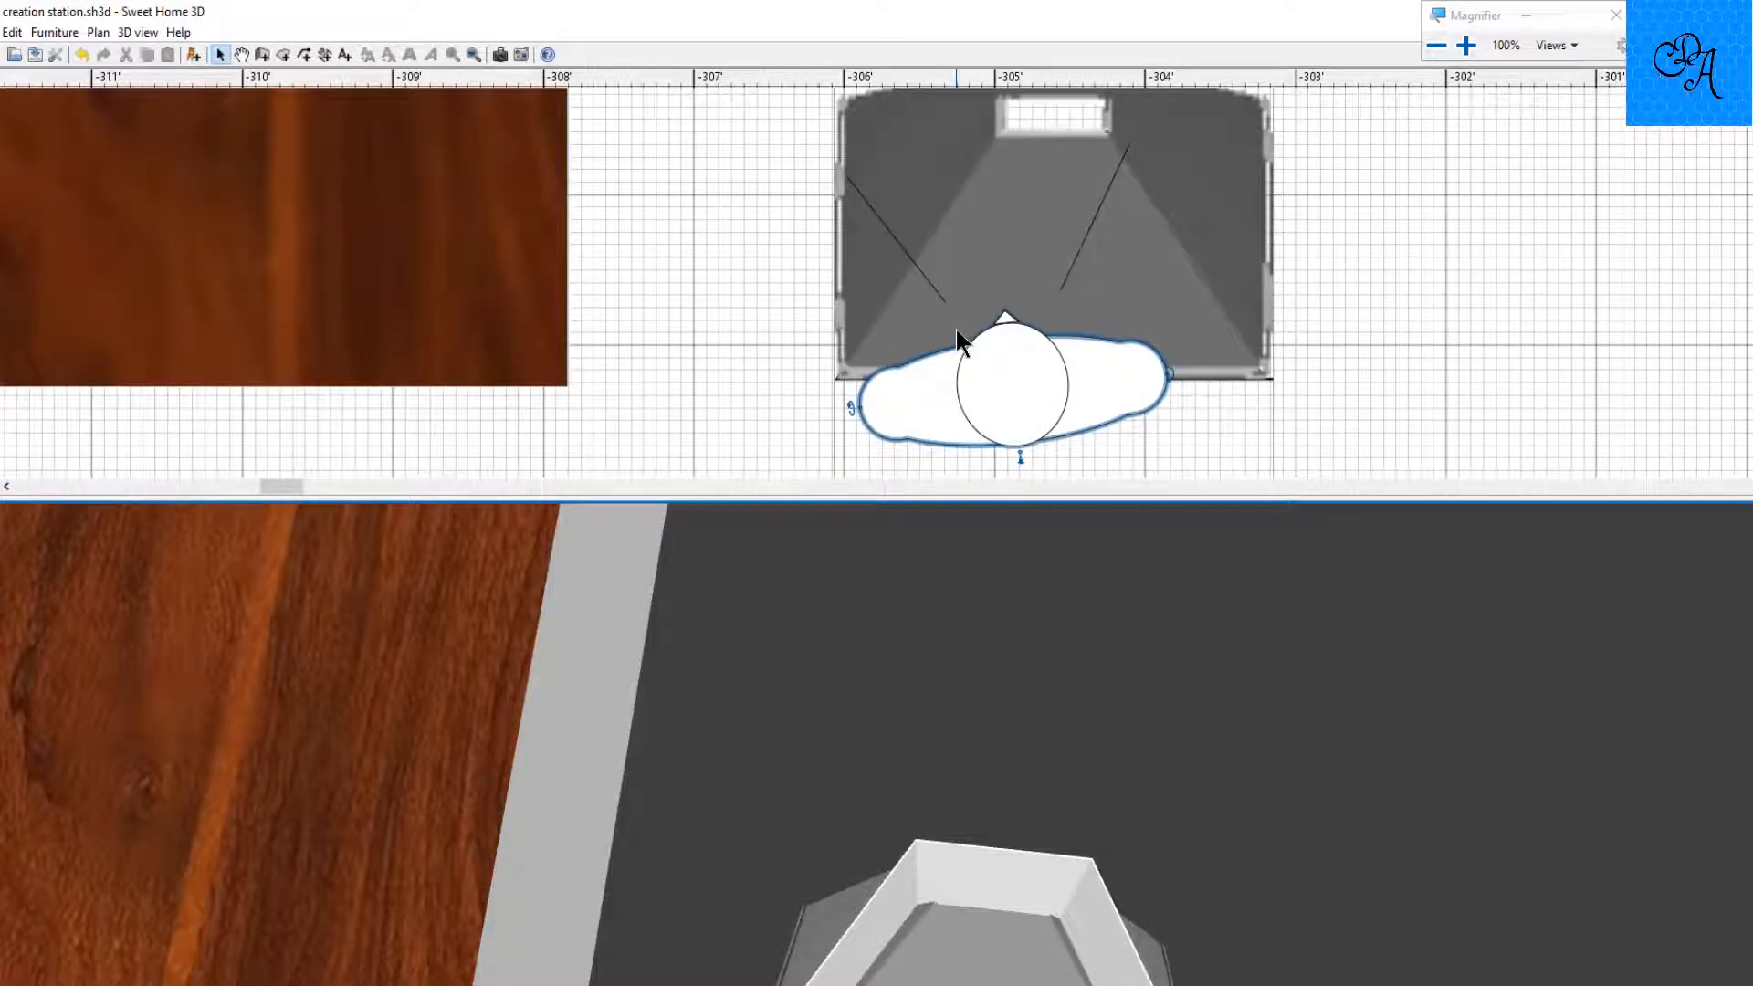
Step: Examine the translucent white shade block in front of the marble wall in 3D and reveal the plan above it
left_click_drag(920, 760, 921, 780)
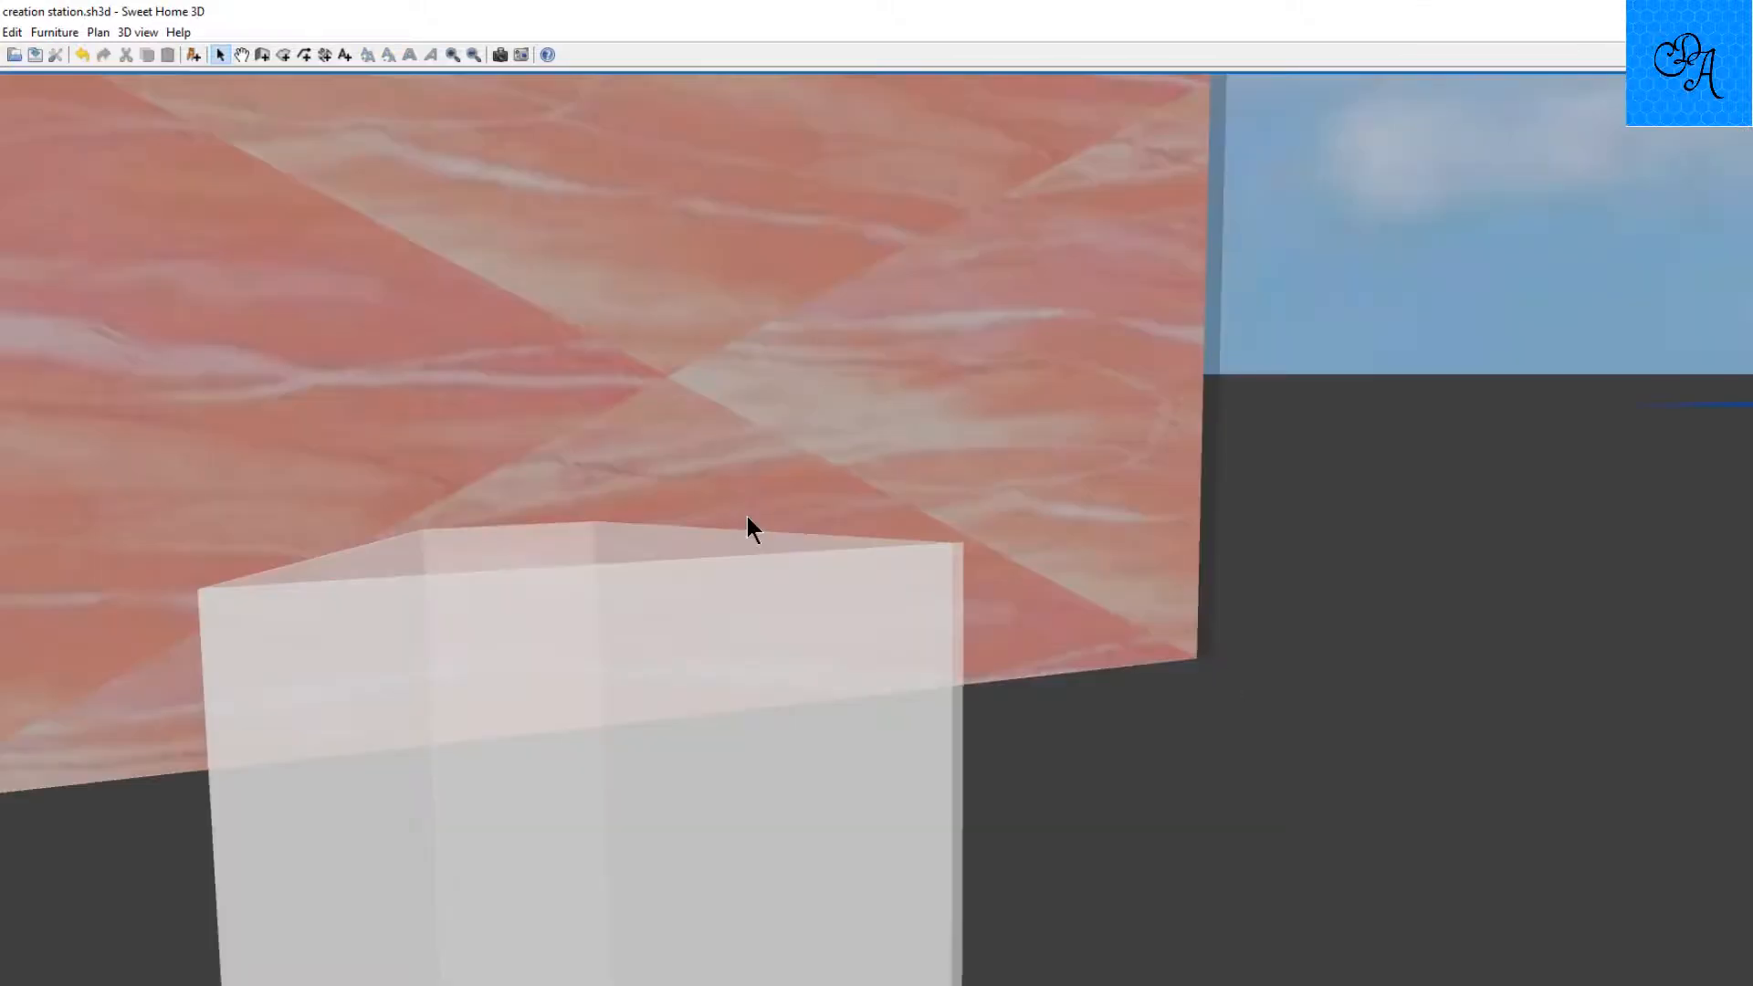
left_click_drag(747, 517, 744, 497)
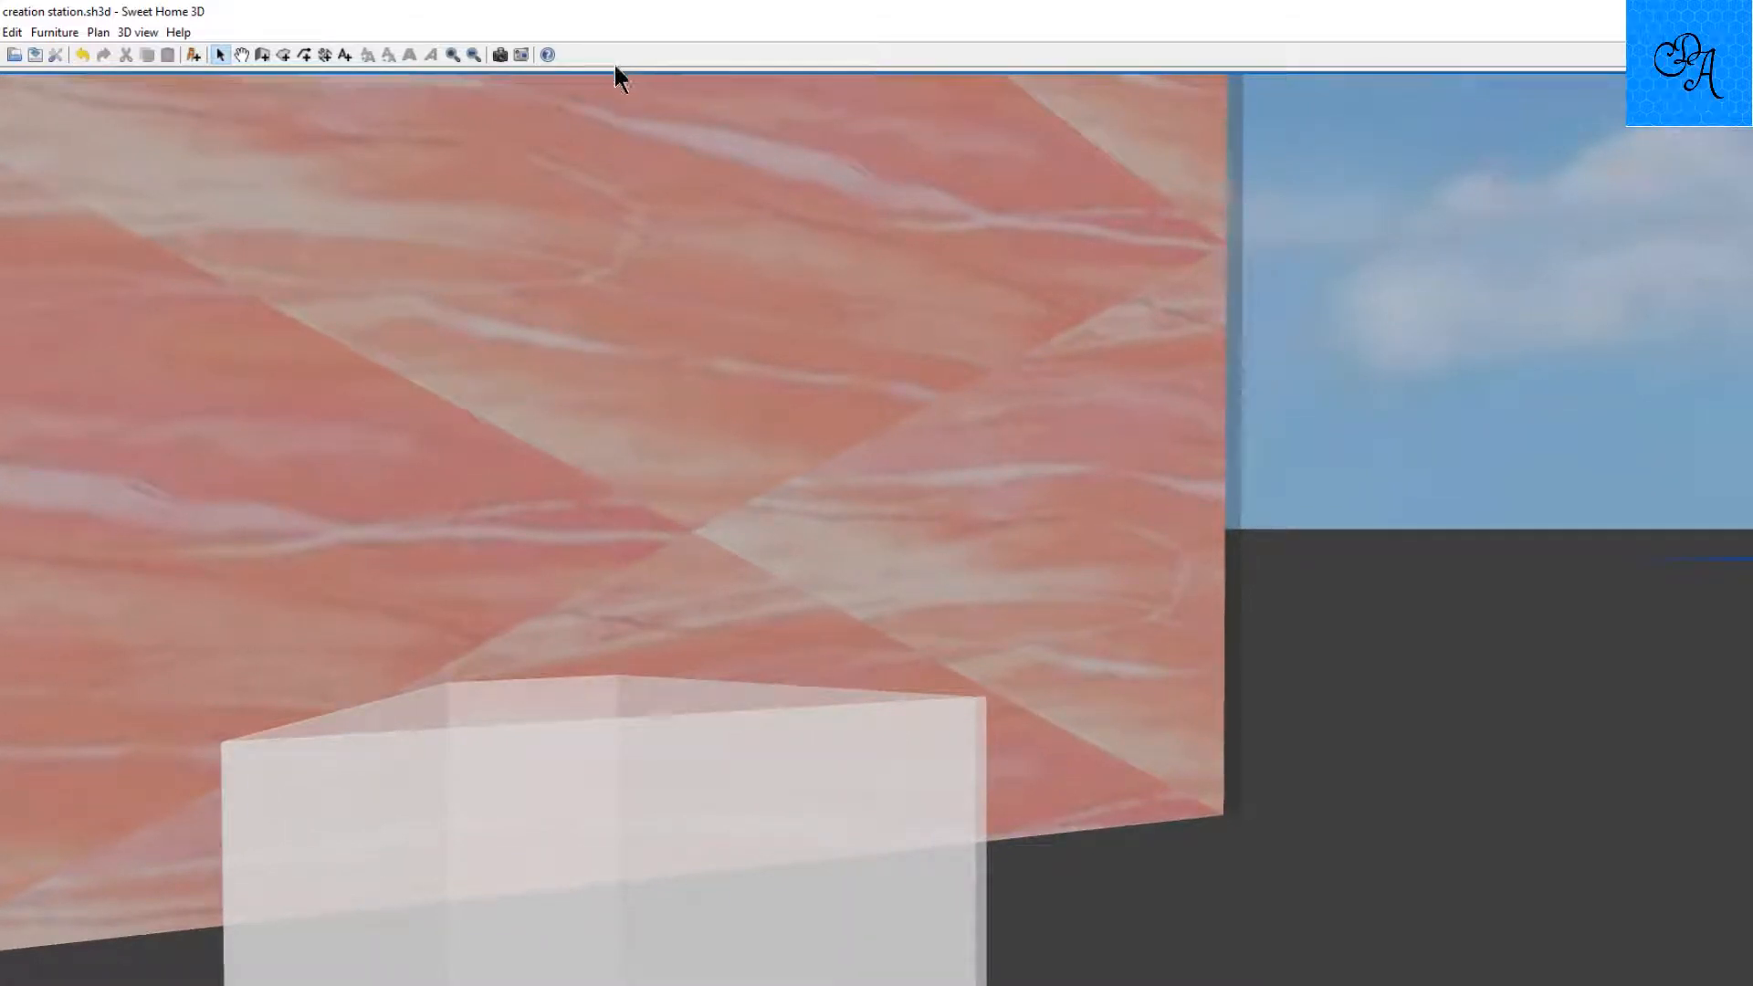
left_click_drag(616, 71, 615, 183)
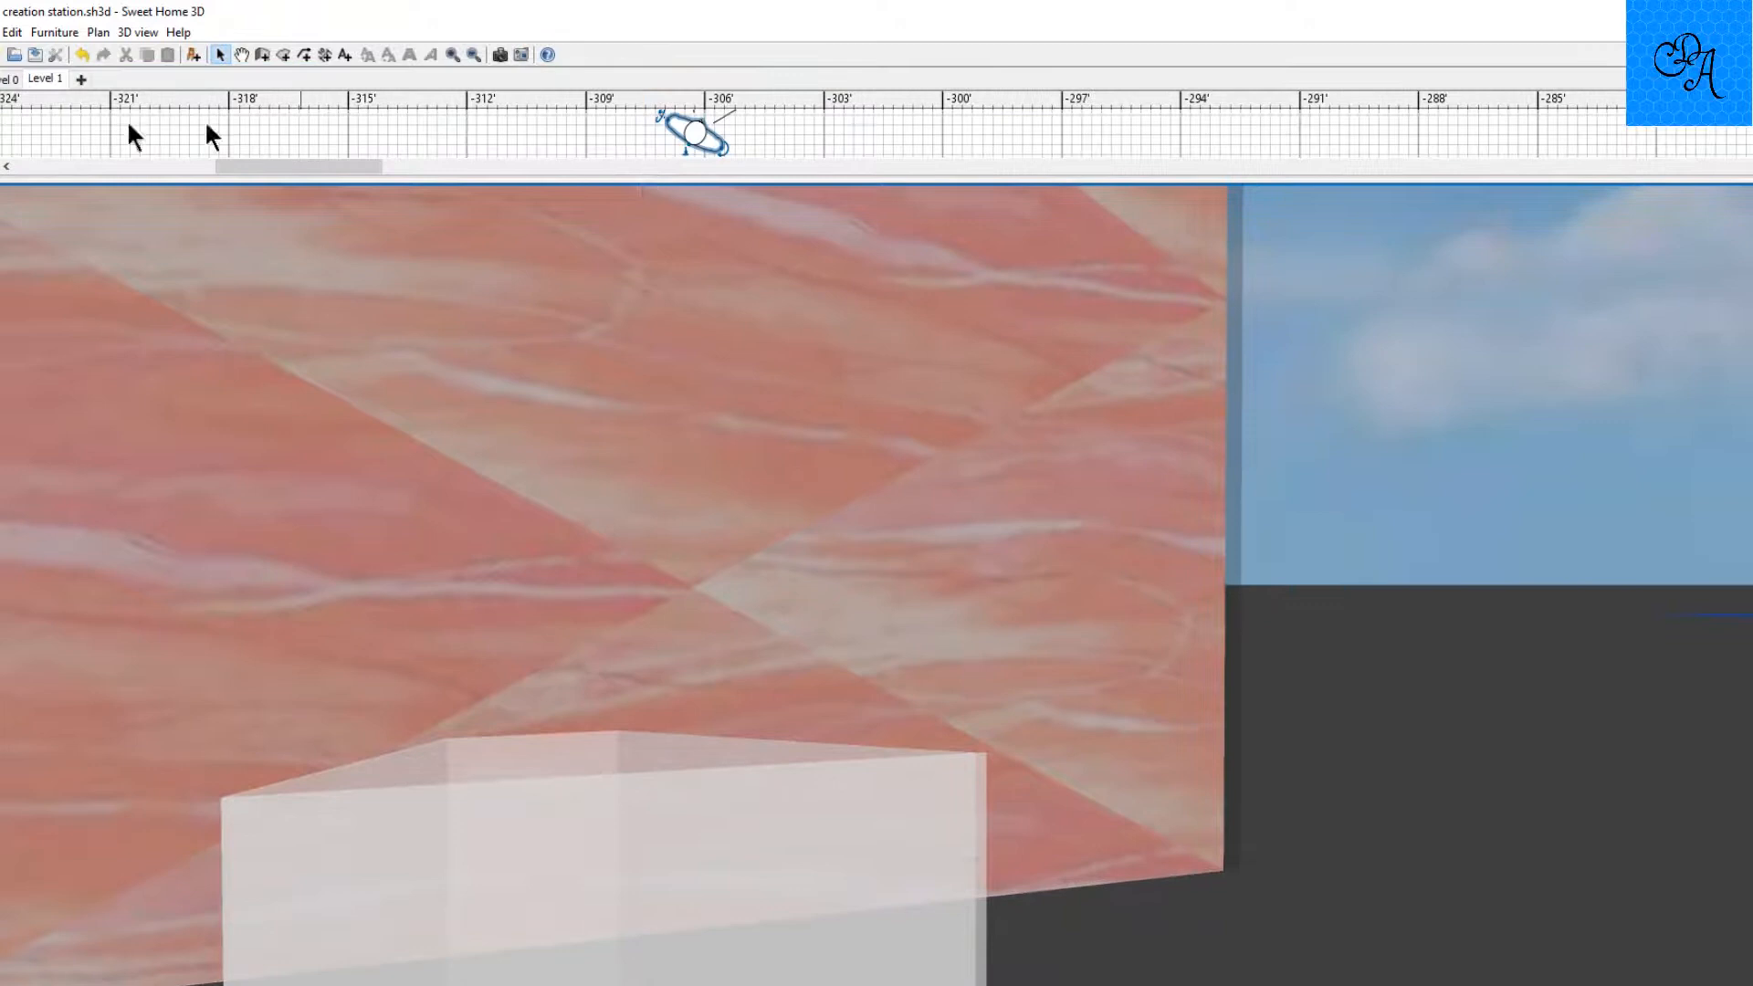
Step: Switch to Level 0 and examine the translucent trapezoid shade against the sky in 3D
left_click(1, 83)
left_click_drag(327, 494, 330, 363)
left_click_drag(621, 521, 547, 385)
left_click_drag(759, 546, 519, 552)
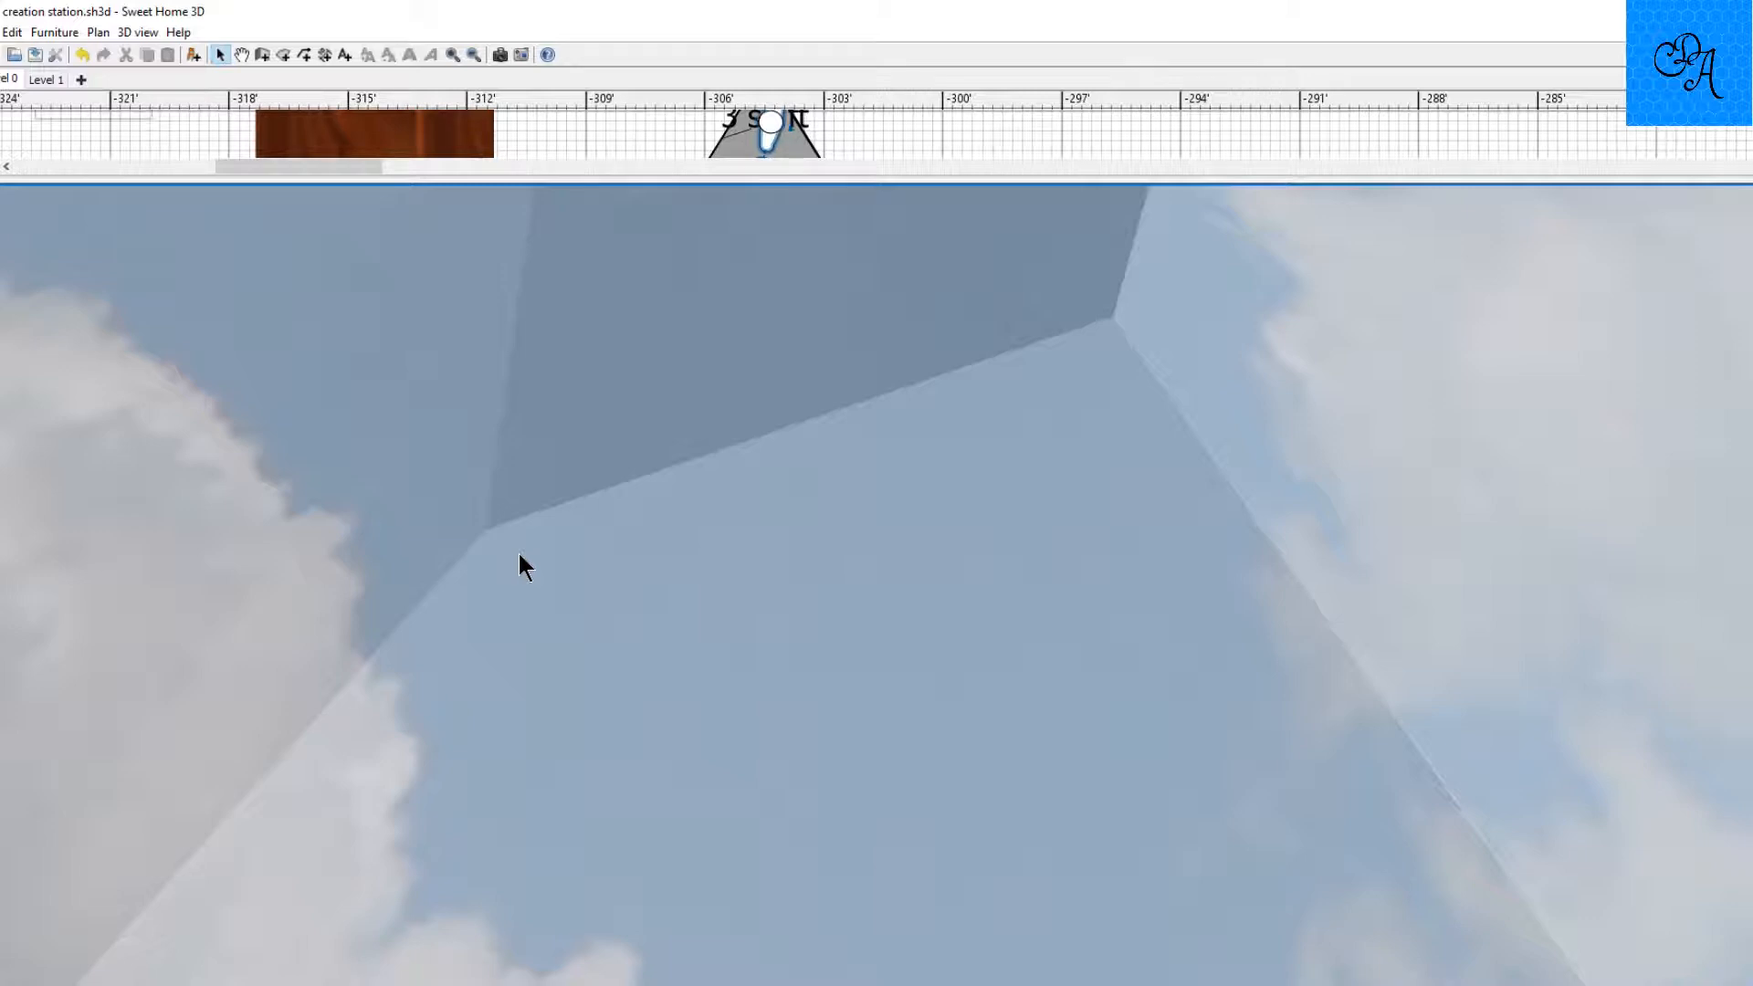
left_click(871, 582)
left_click(871, 581)
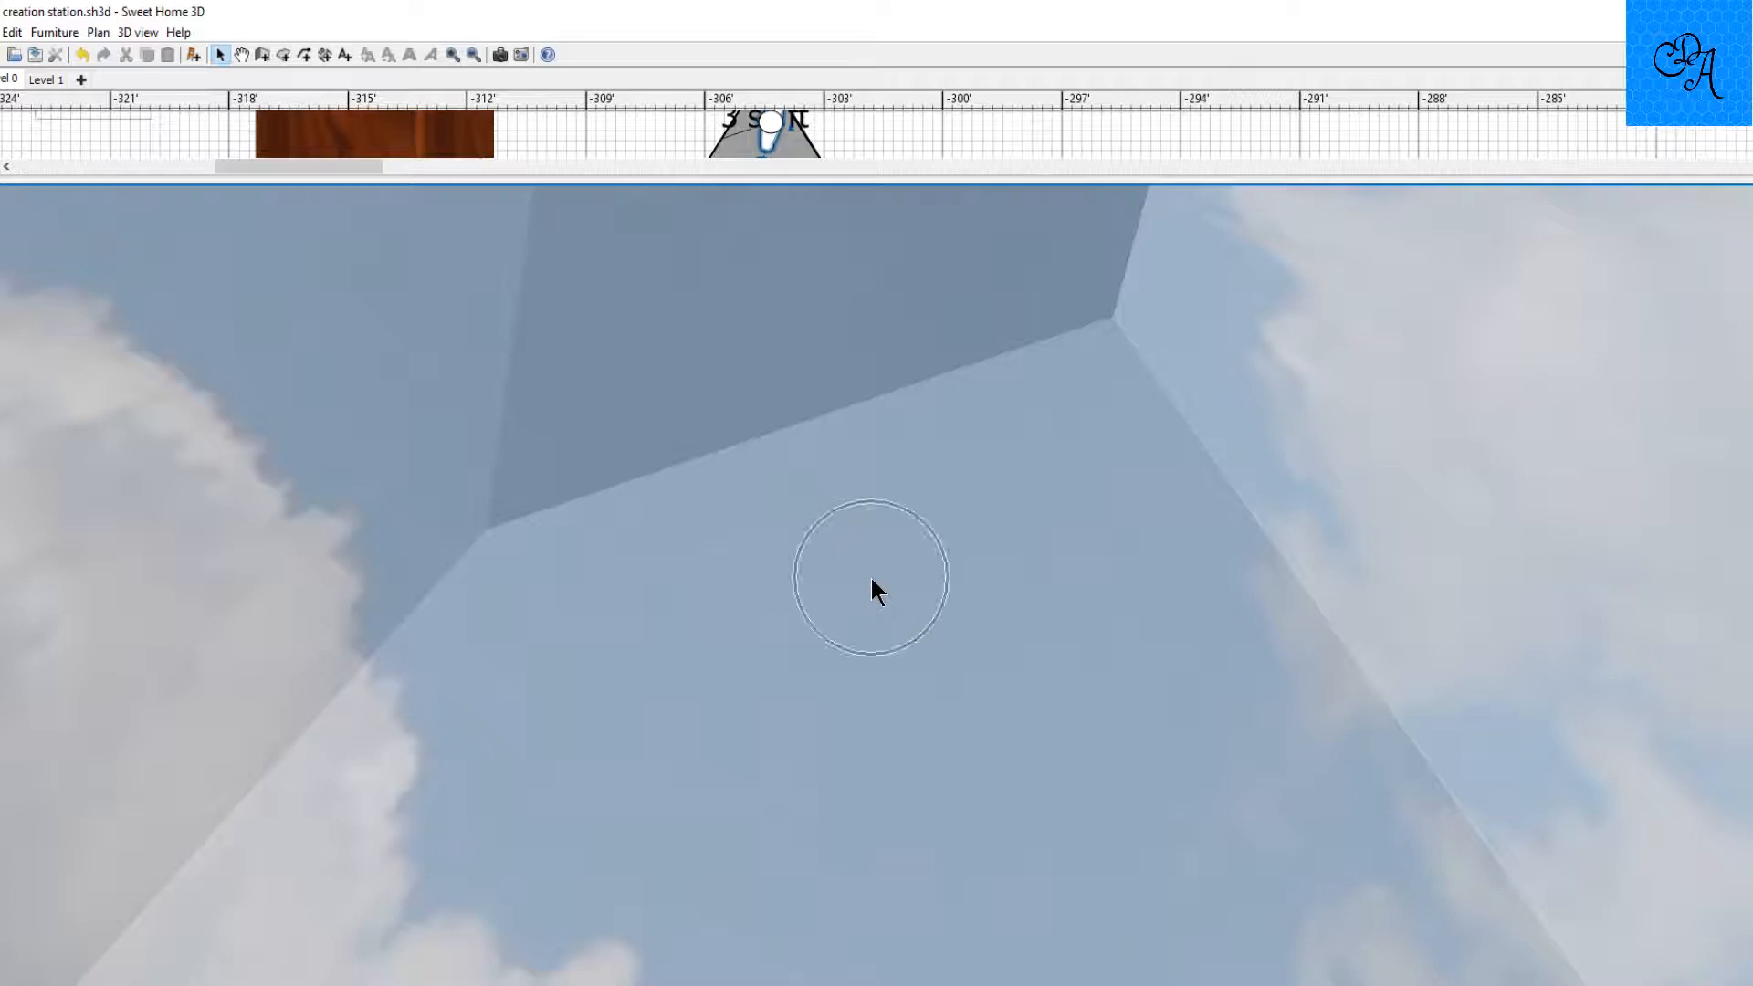
left_click(872, 583)
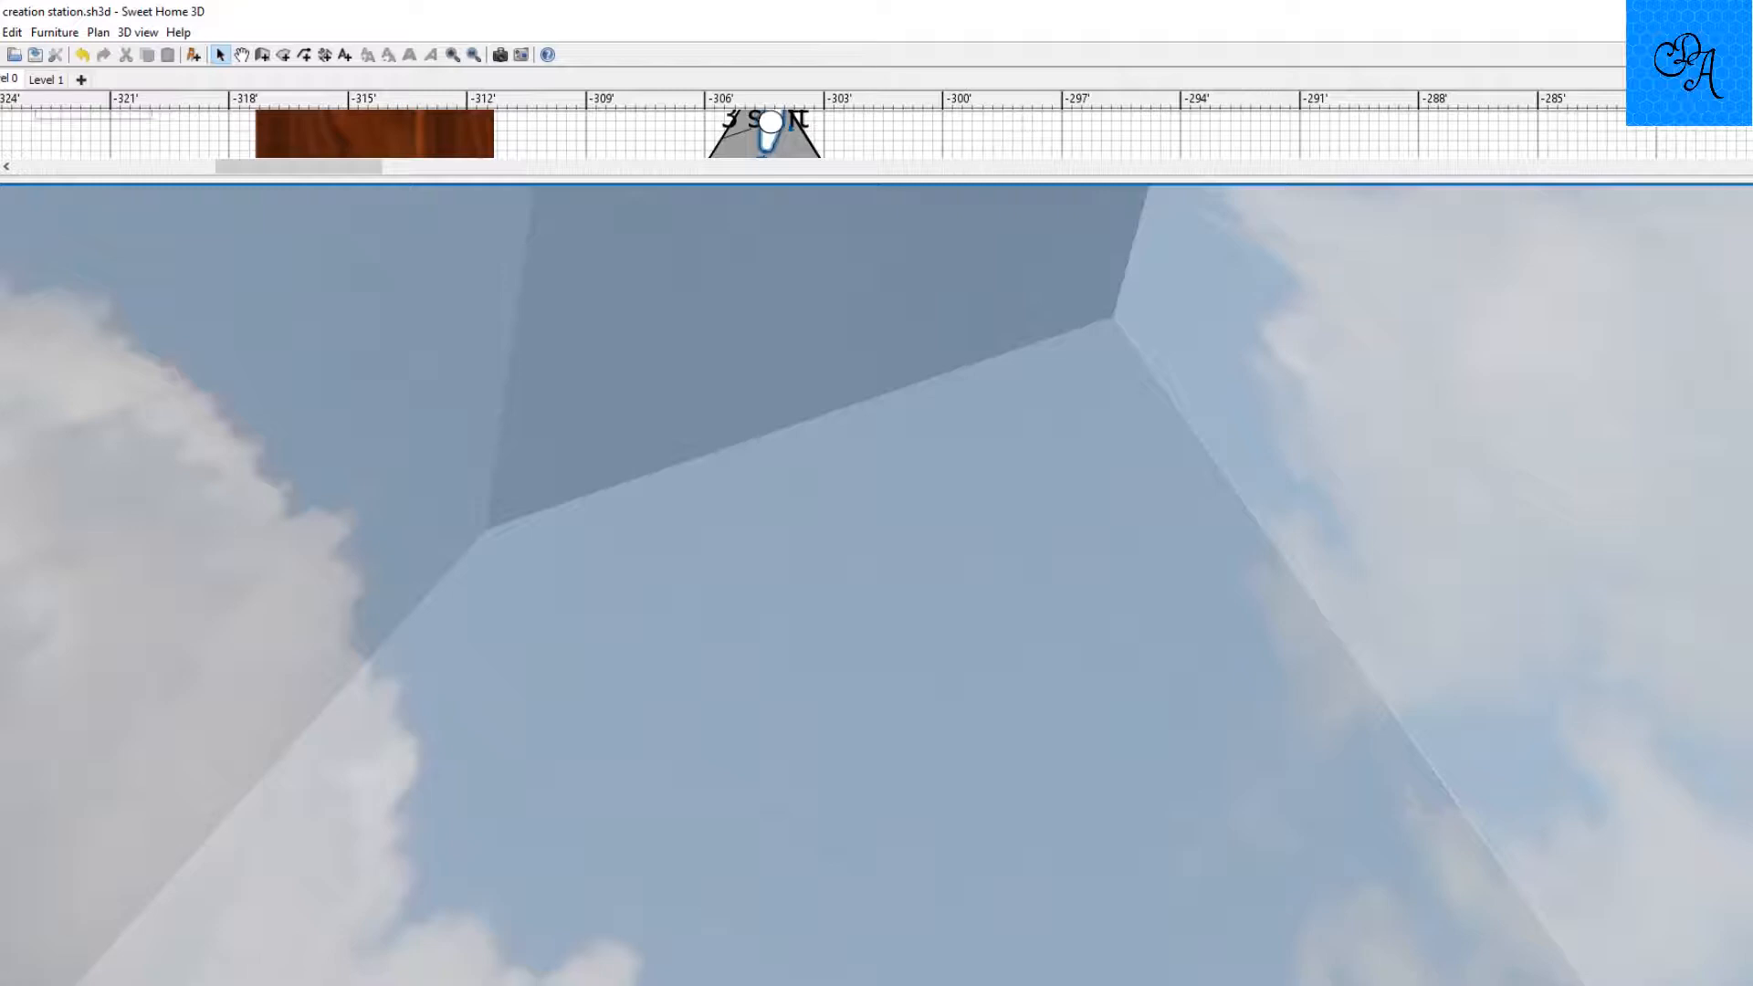
left_click_drag(838, 628, 693, 661)
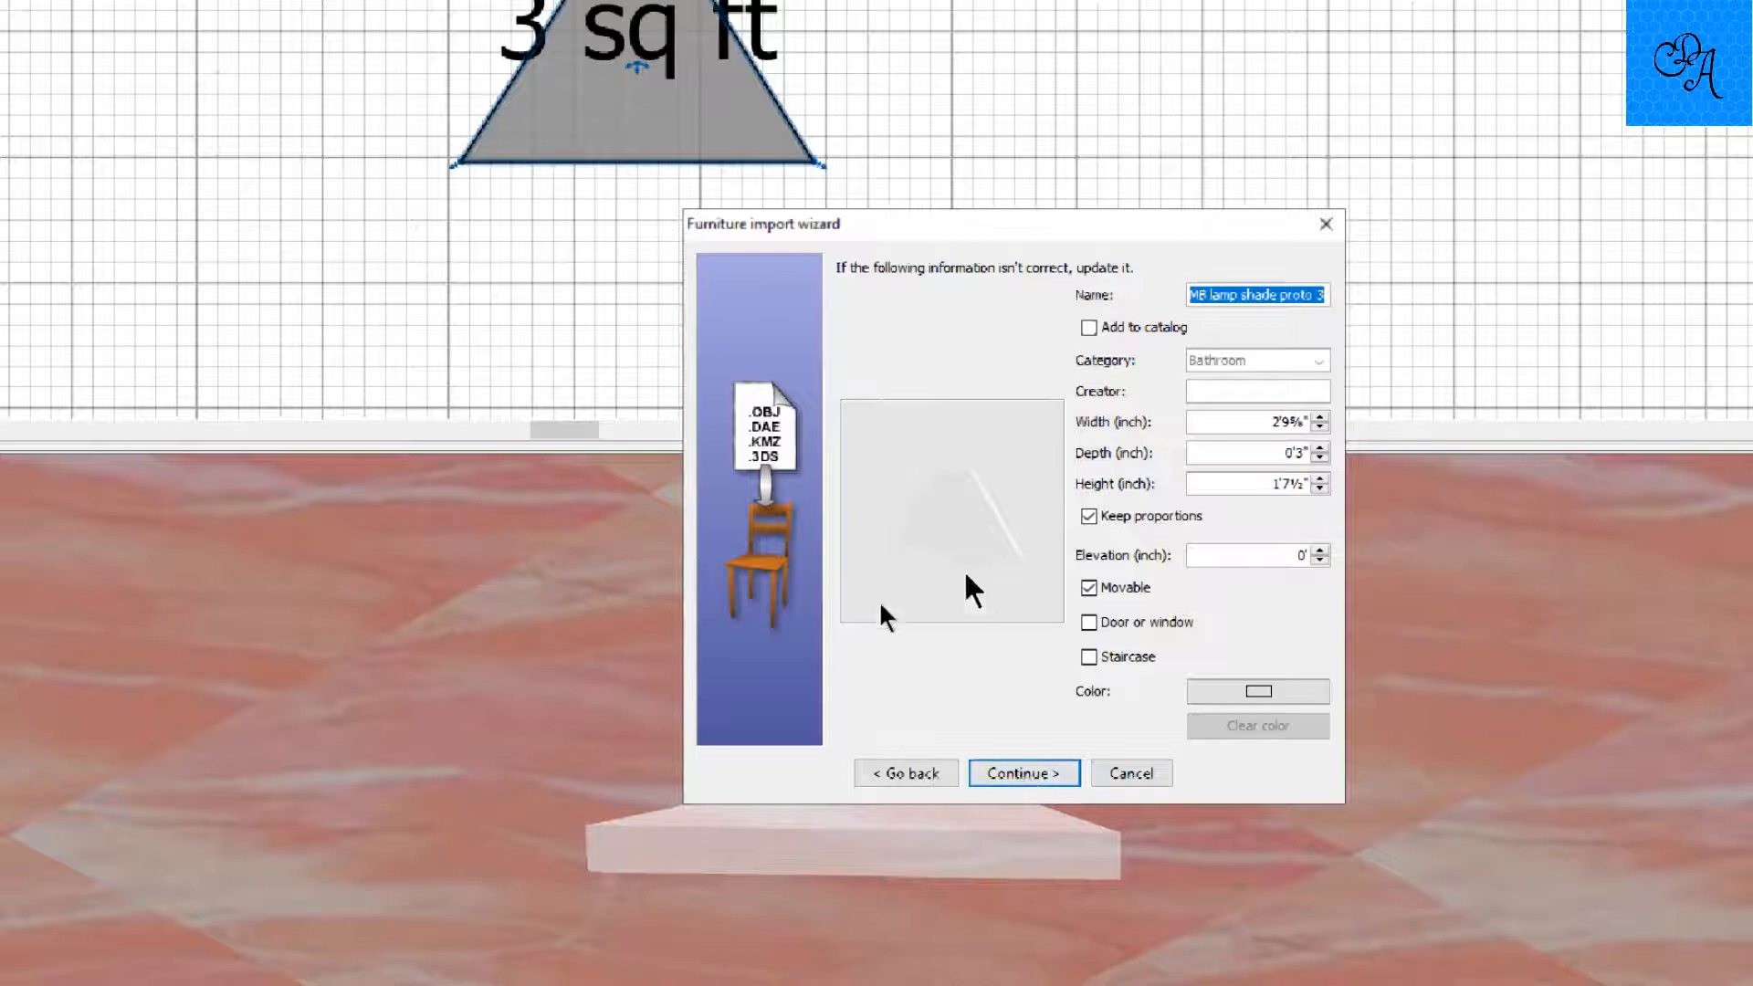
Step: Inspect the MB lamp shade proto 3 model from different angles in the furniture import preview
mouse_move(884, 616)
left_mouse_down()
mouse_move(841, 575)
mouse_move(904, 595)
mouse_move(981, 582)
mouse_move(891, 586)
mouse_move(811, 528)
mouse_move(794, 547)
mouse_move(1050, 541)
mouse_move(1026, 588)
mouse_move(1086, 557)
mouse_move(1092, 530)
mouse_move(849, 608)
mouse_move(902, 593)
mouse_move(863, 577)
mouse_move(947, 584)
mouse_move(955, 564)
mouse_move(913, 573)
mouse_move(916, 594)
left_mouse_up()
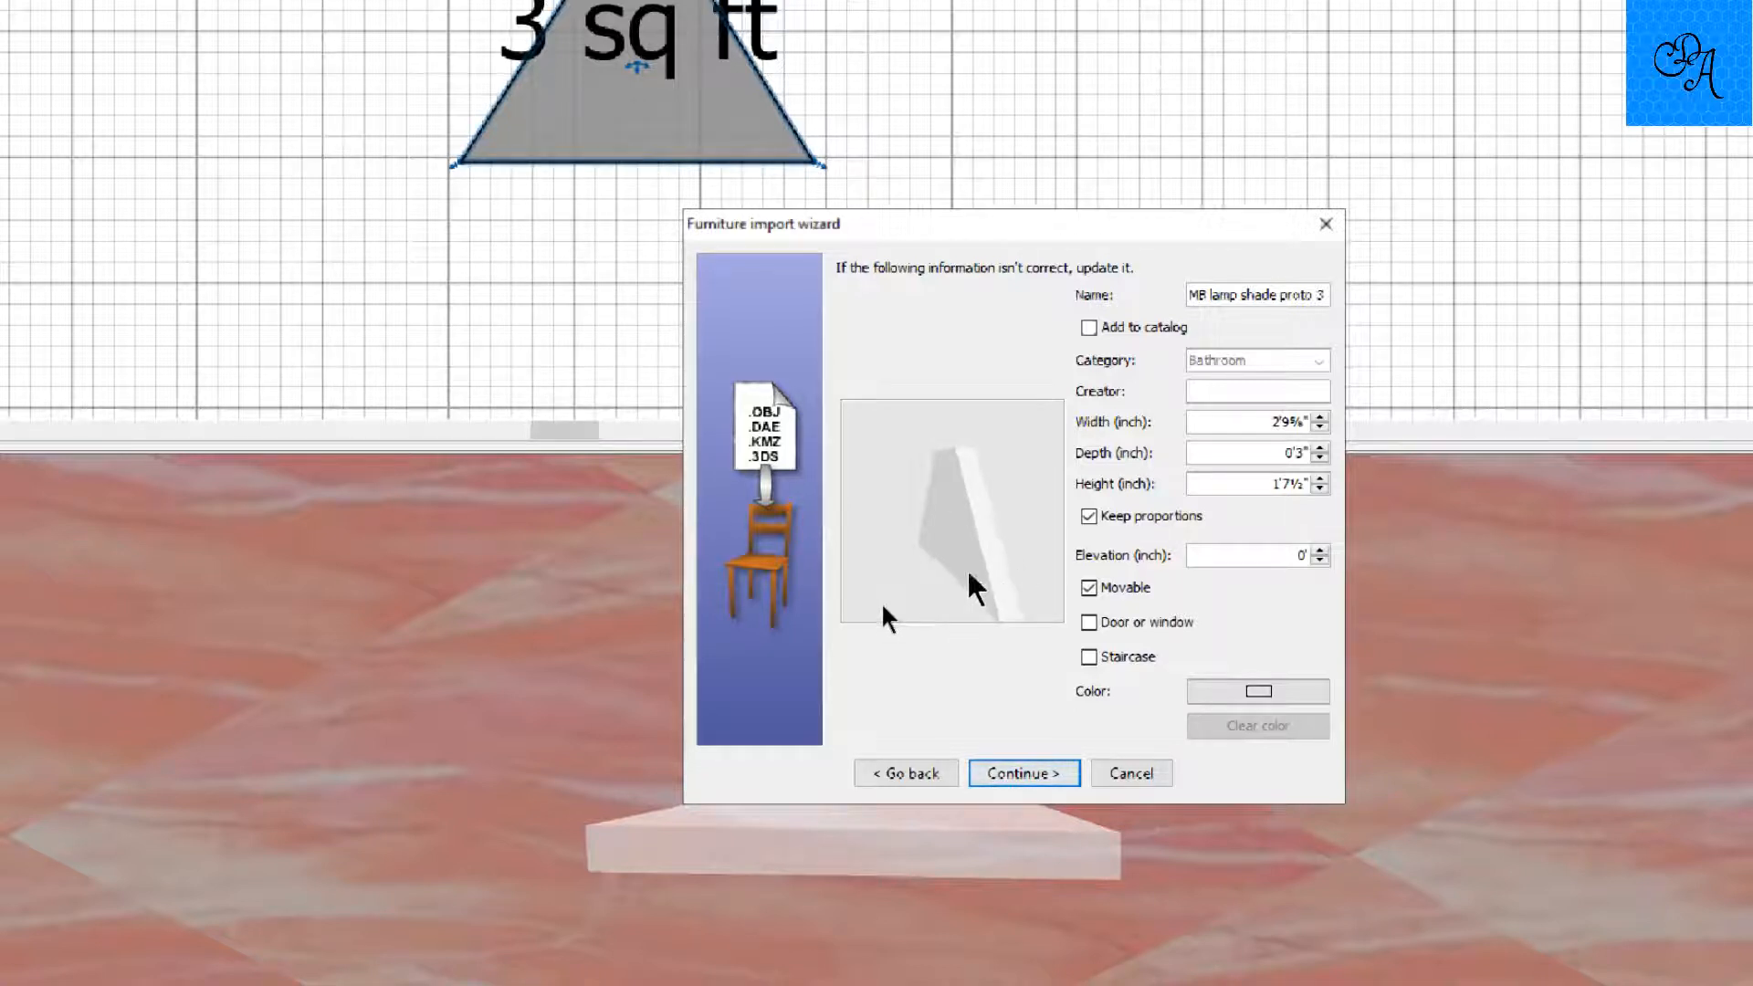
left_click_drag(883, 605, 952, 595)
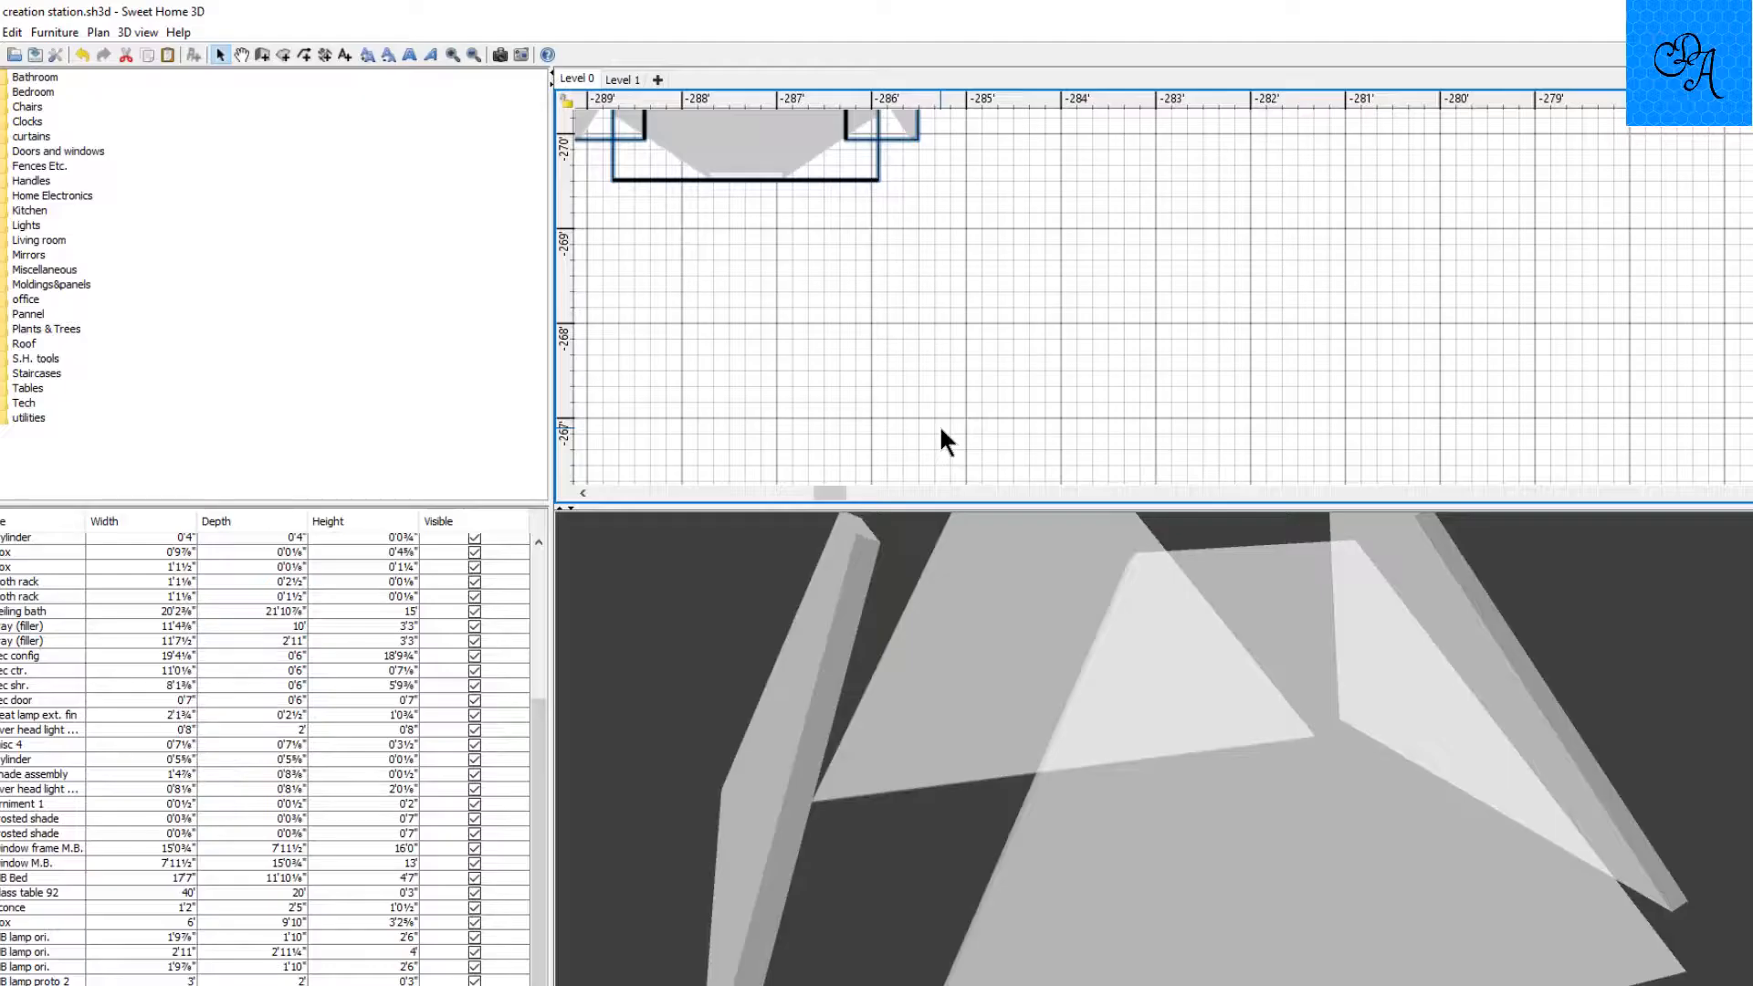
Step: Reduce the horizontal rotation around the X axis for the selected MB lamp shade proto 3 panels
right_click(939, 424)
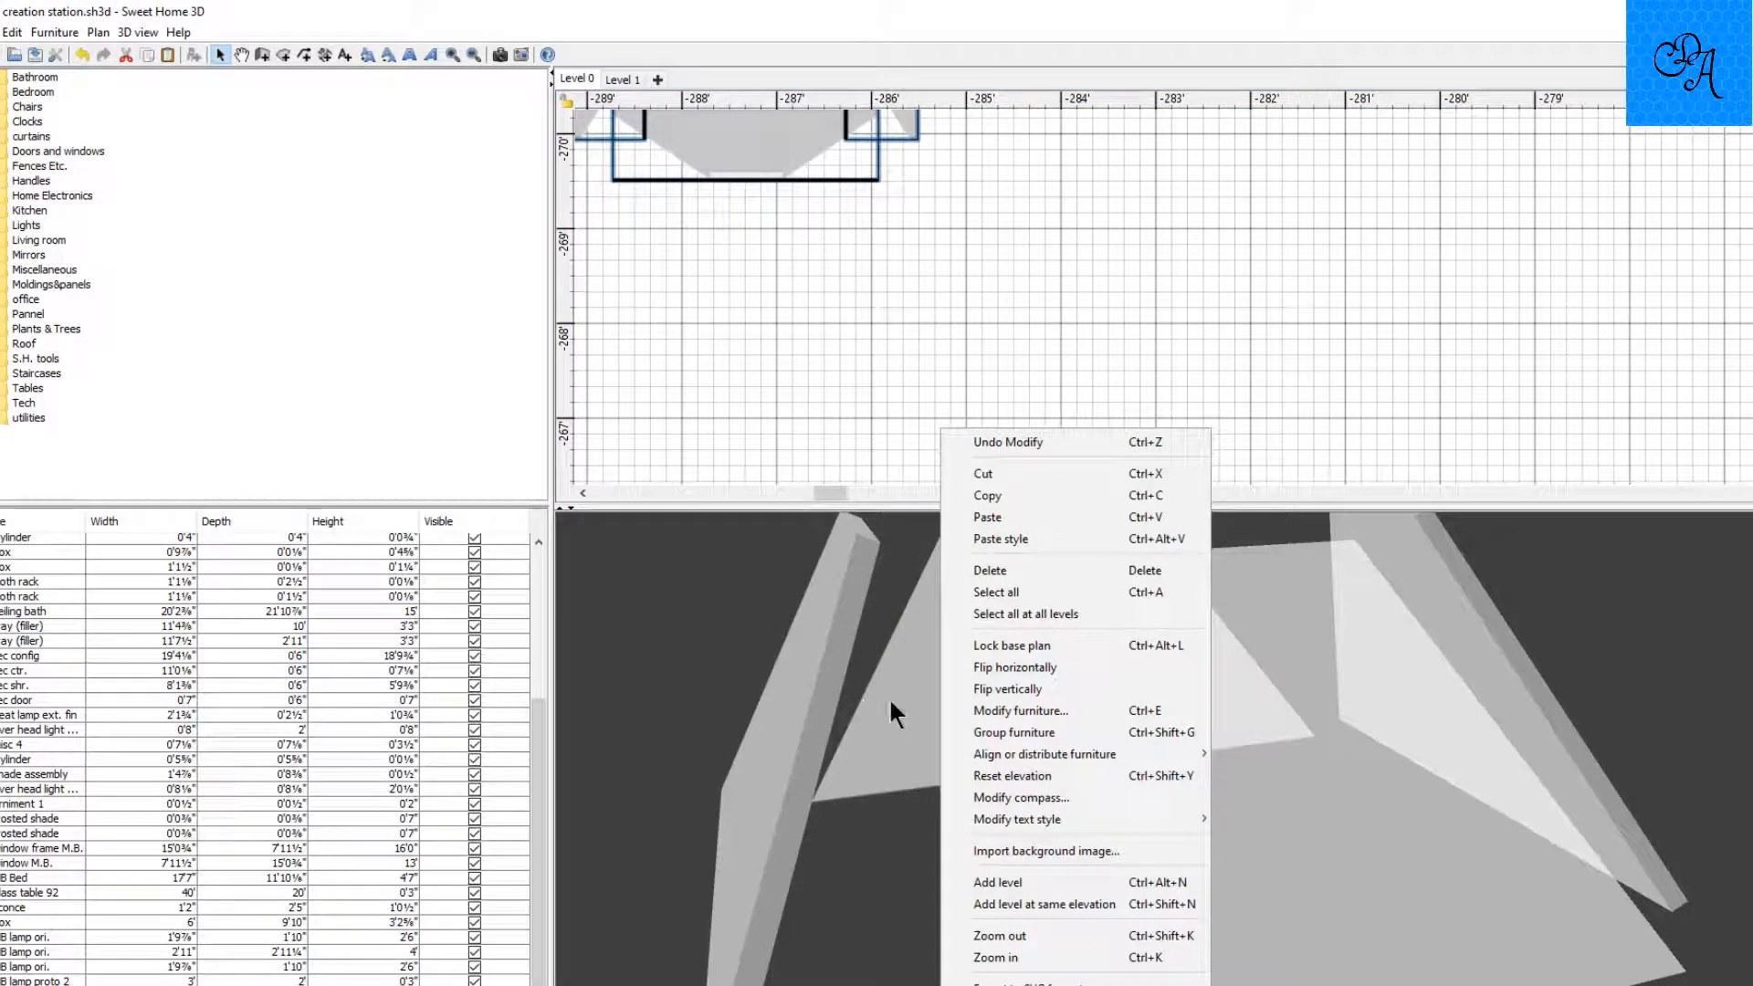
left_click(975, 710)
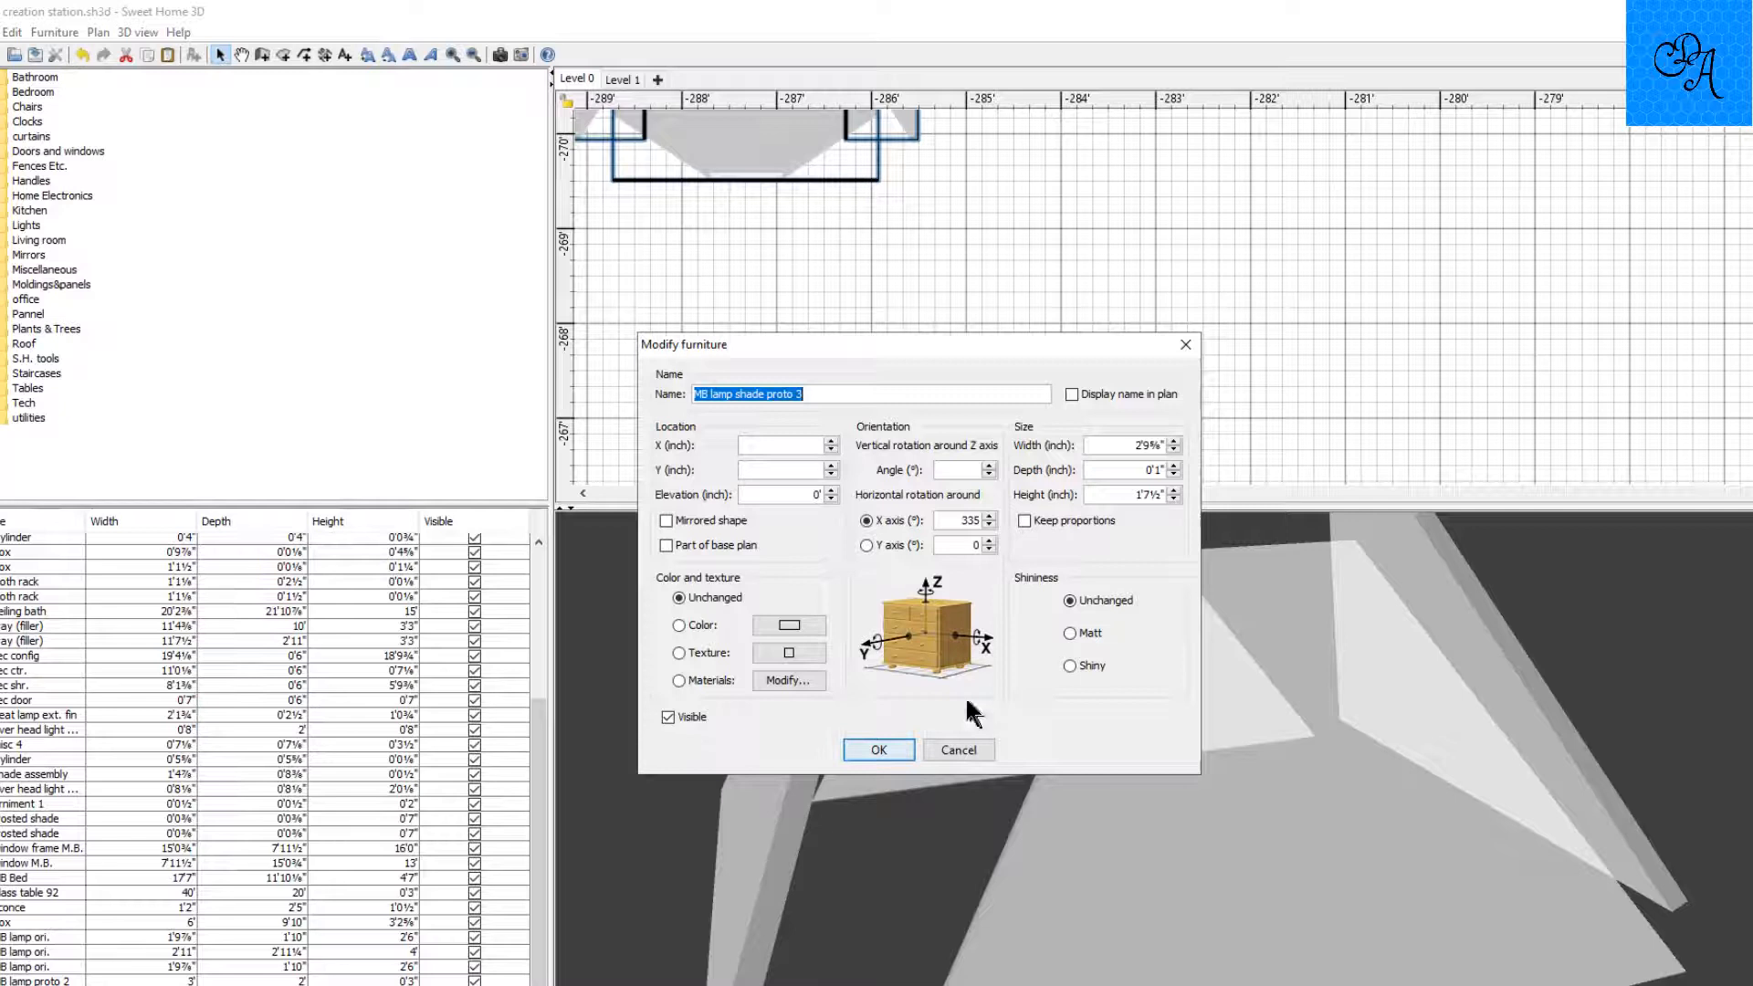
left_click(989, 525)
key("Return")
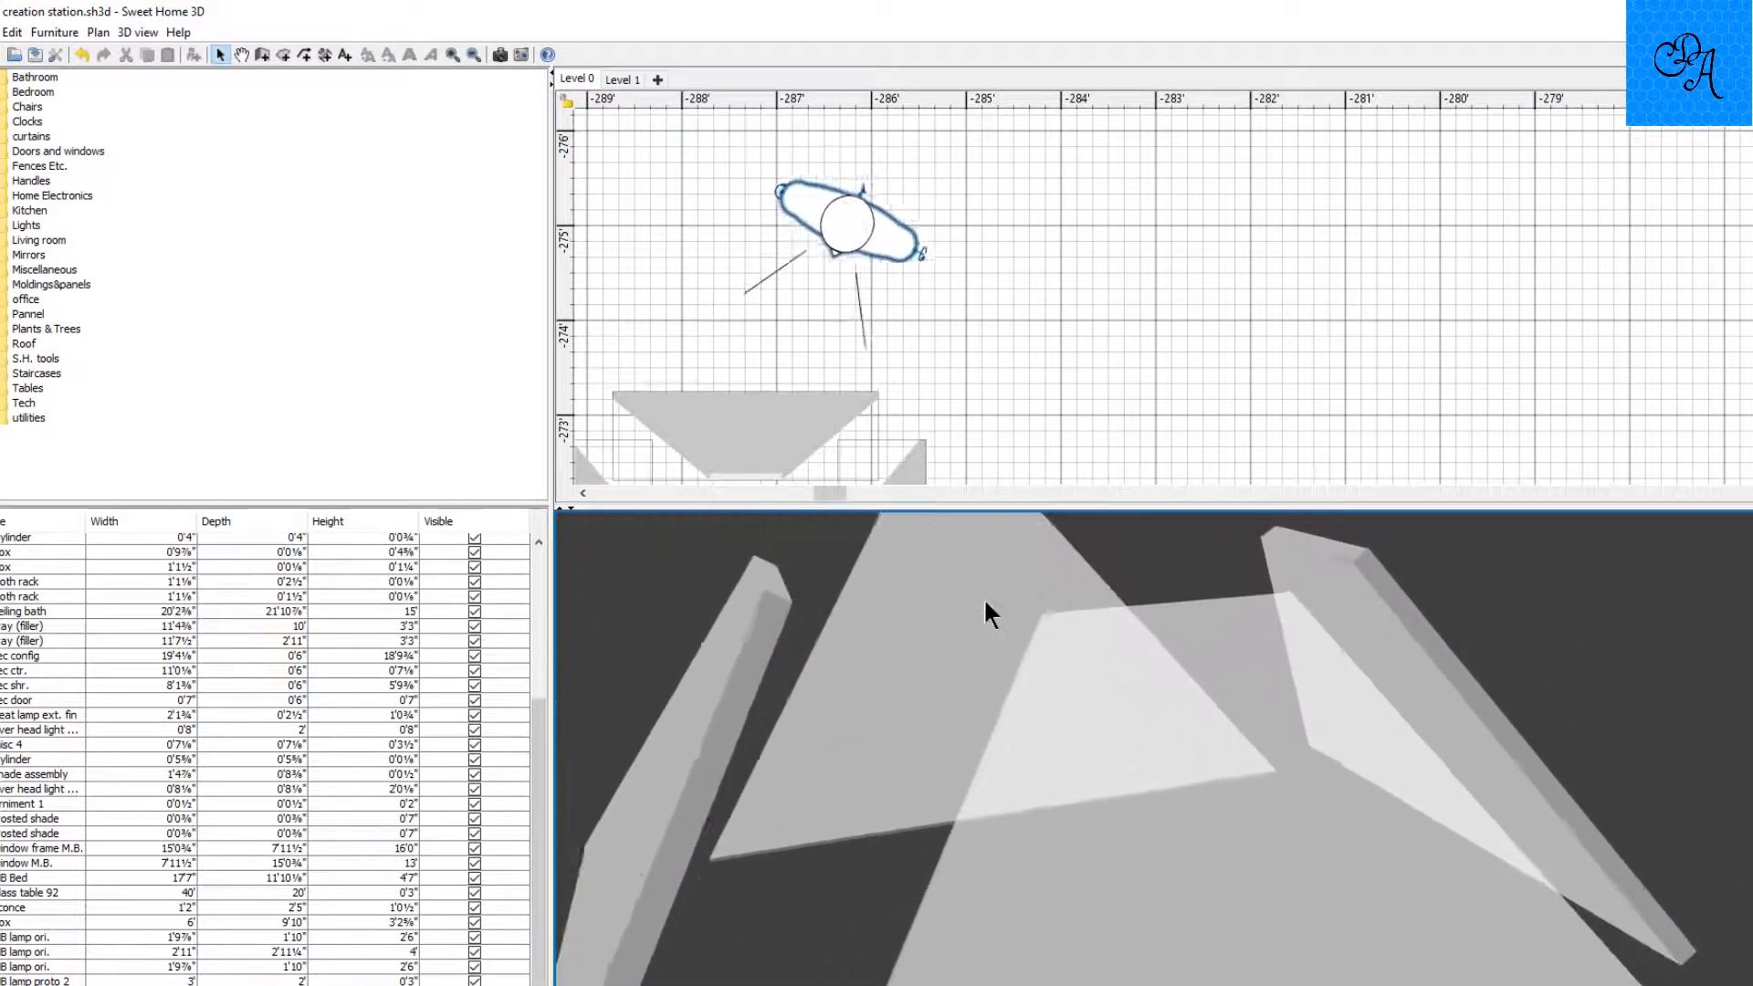
Step: Set the virtual visitor's eyes elevation to 1' and tilt the 3D view to frame the shade panels
left_click_drag(955, 616, 906, 603)
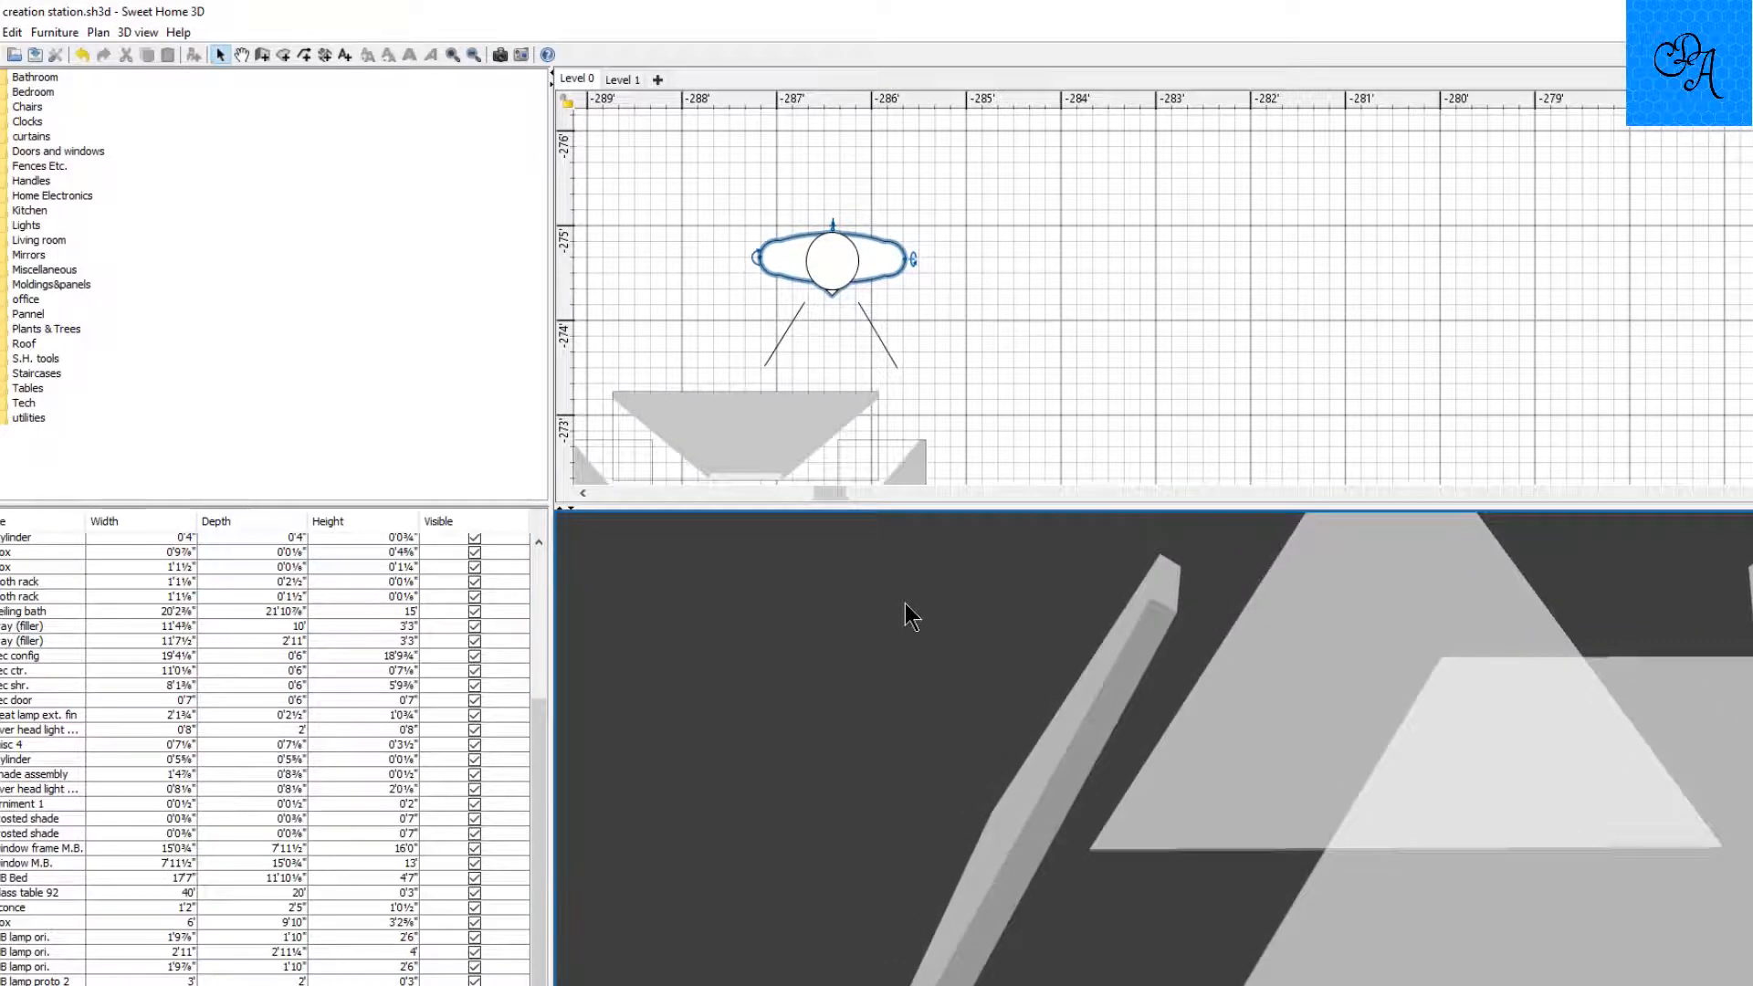
right_click(997, 672)
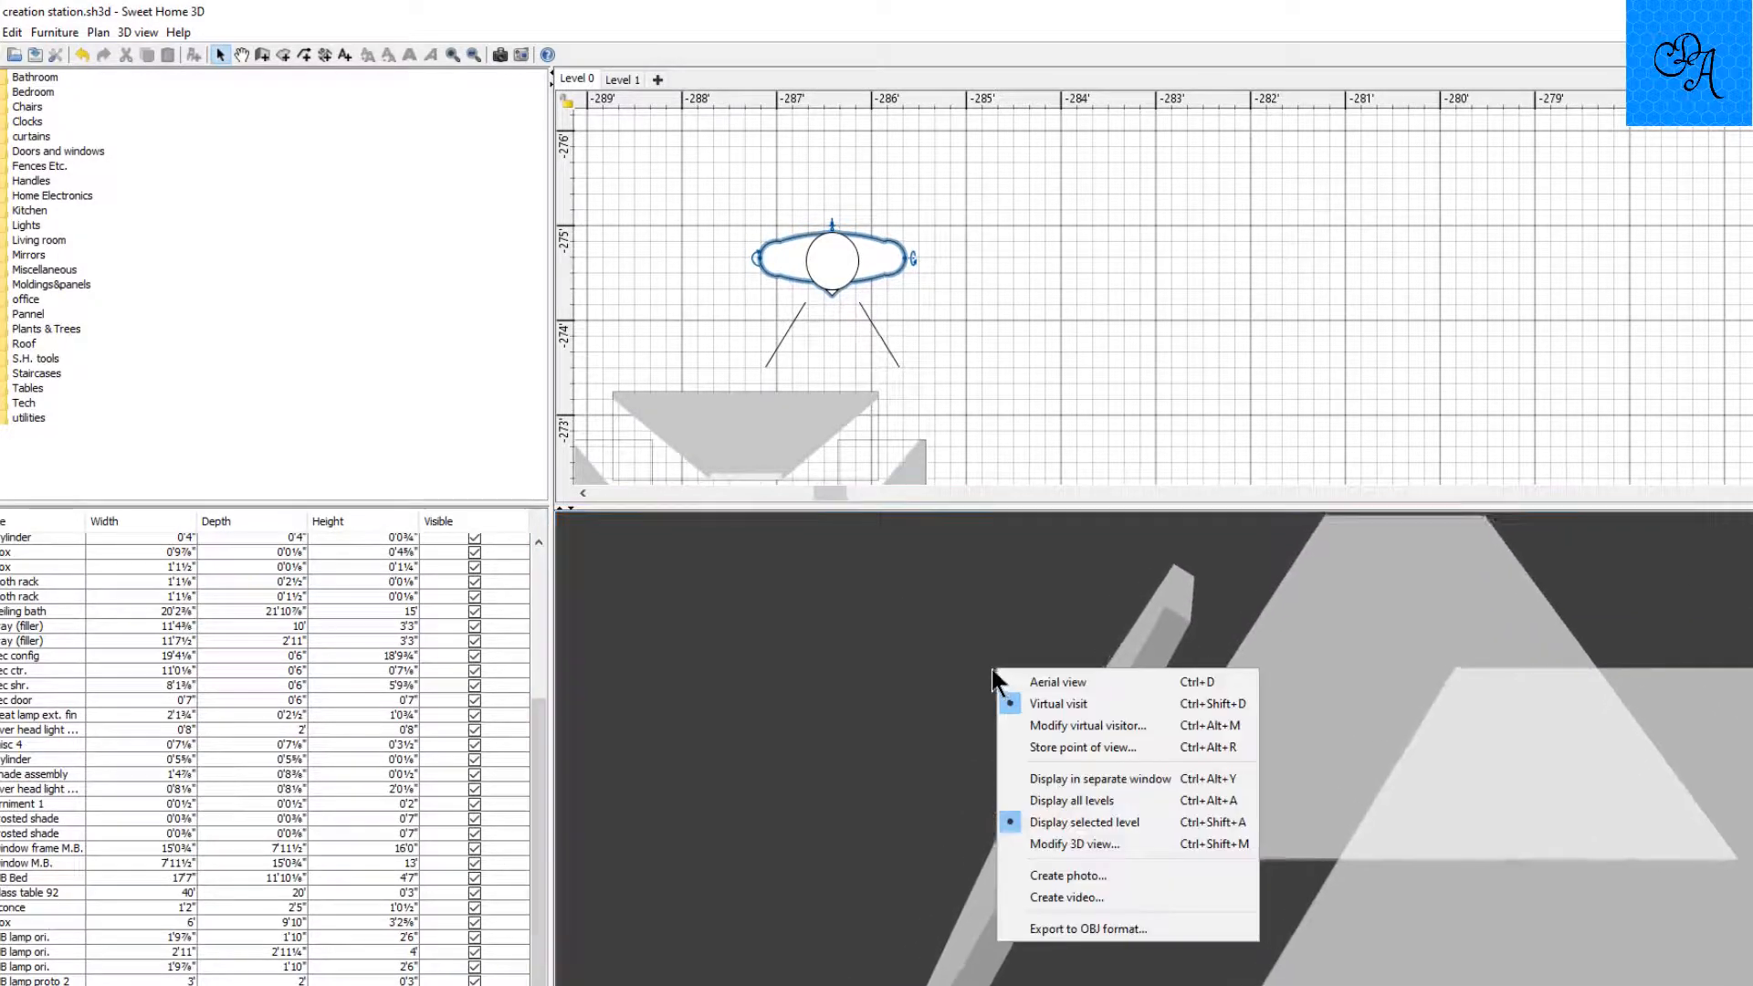
left_click(1014, 721)
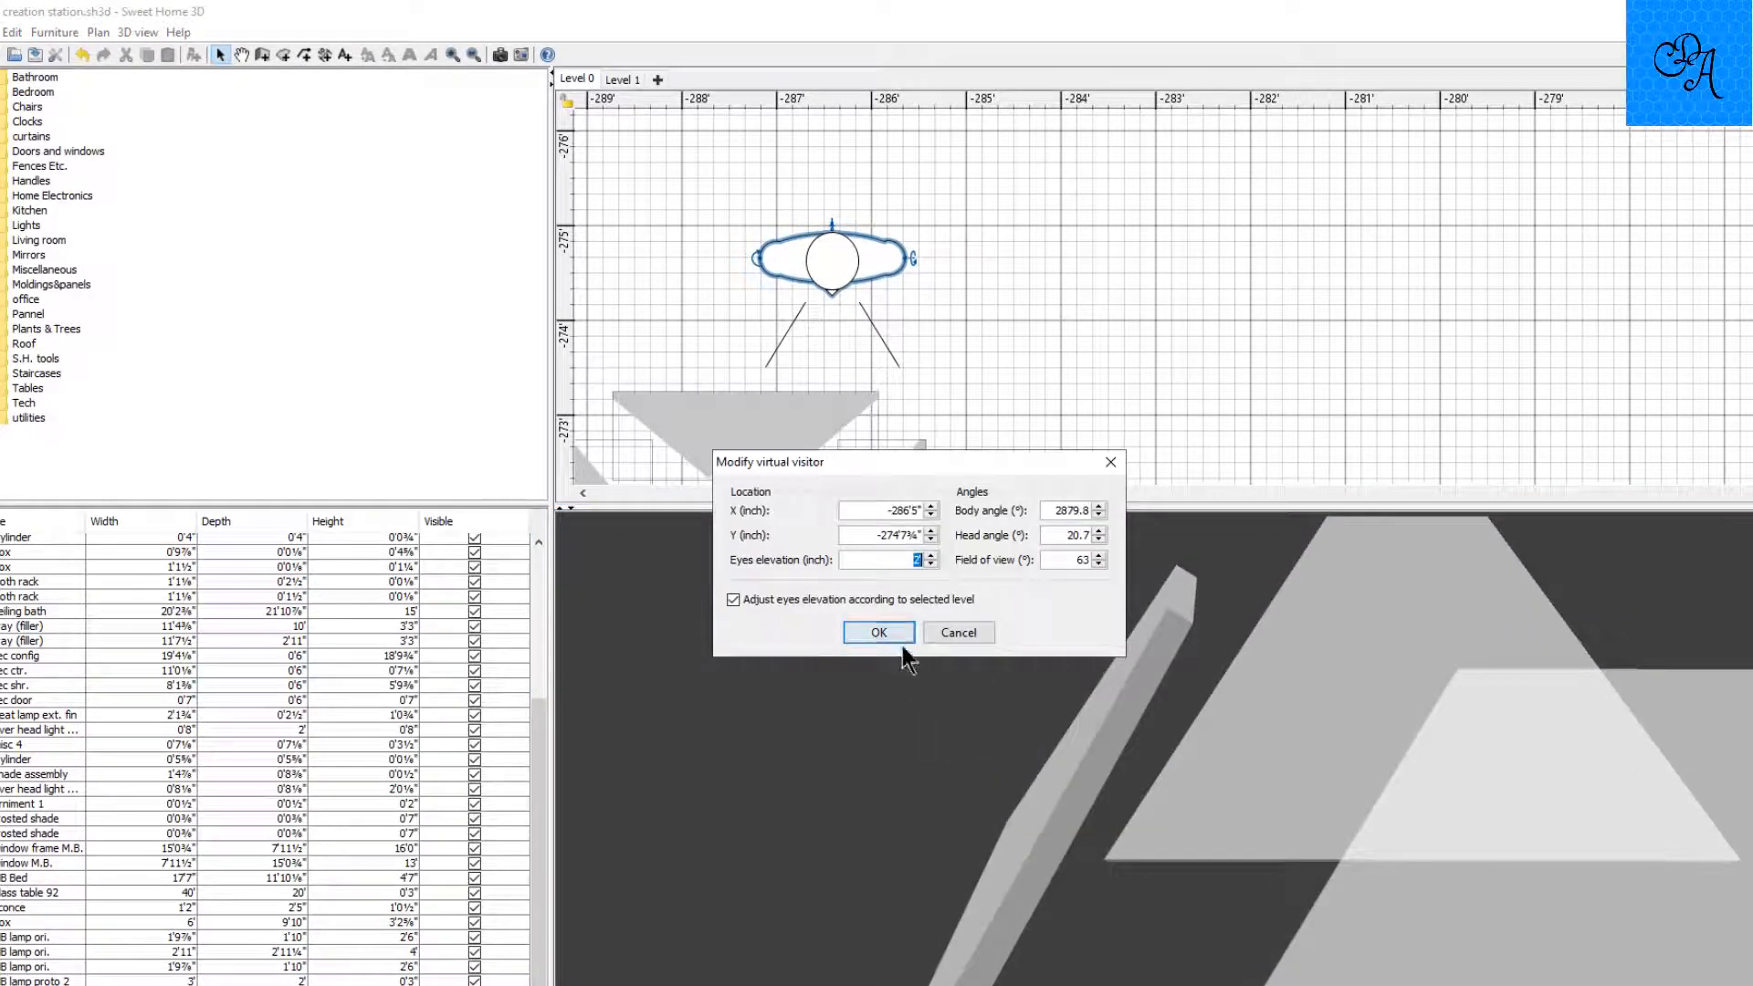
type("1'")
left_click(900, 639)
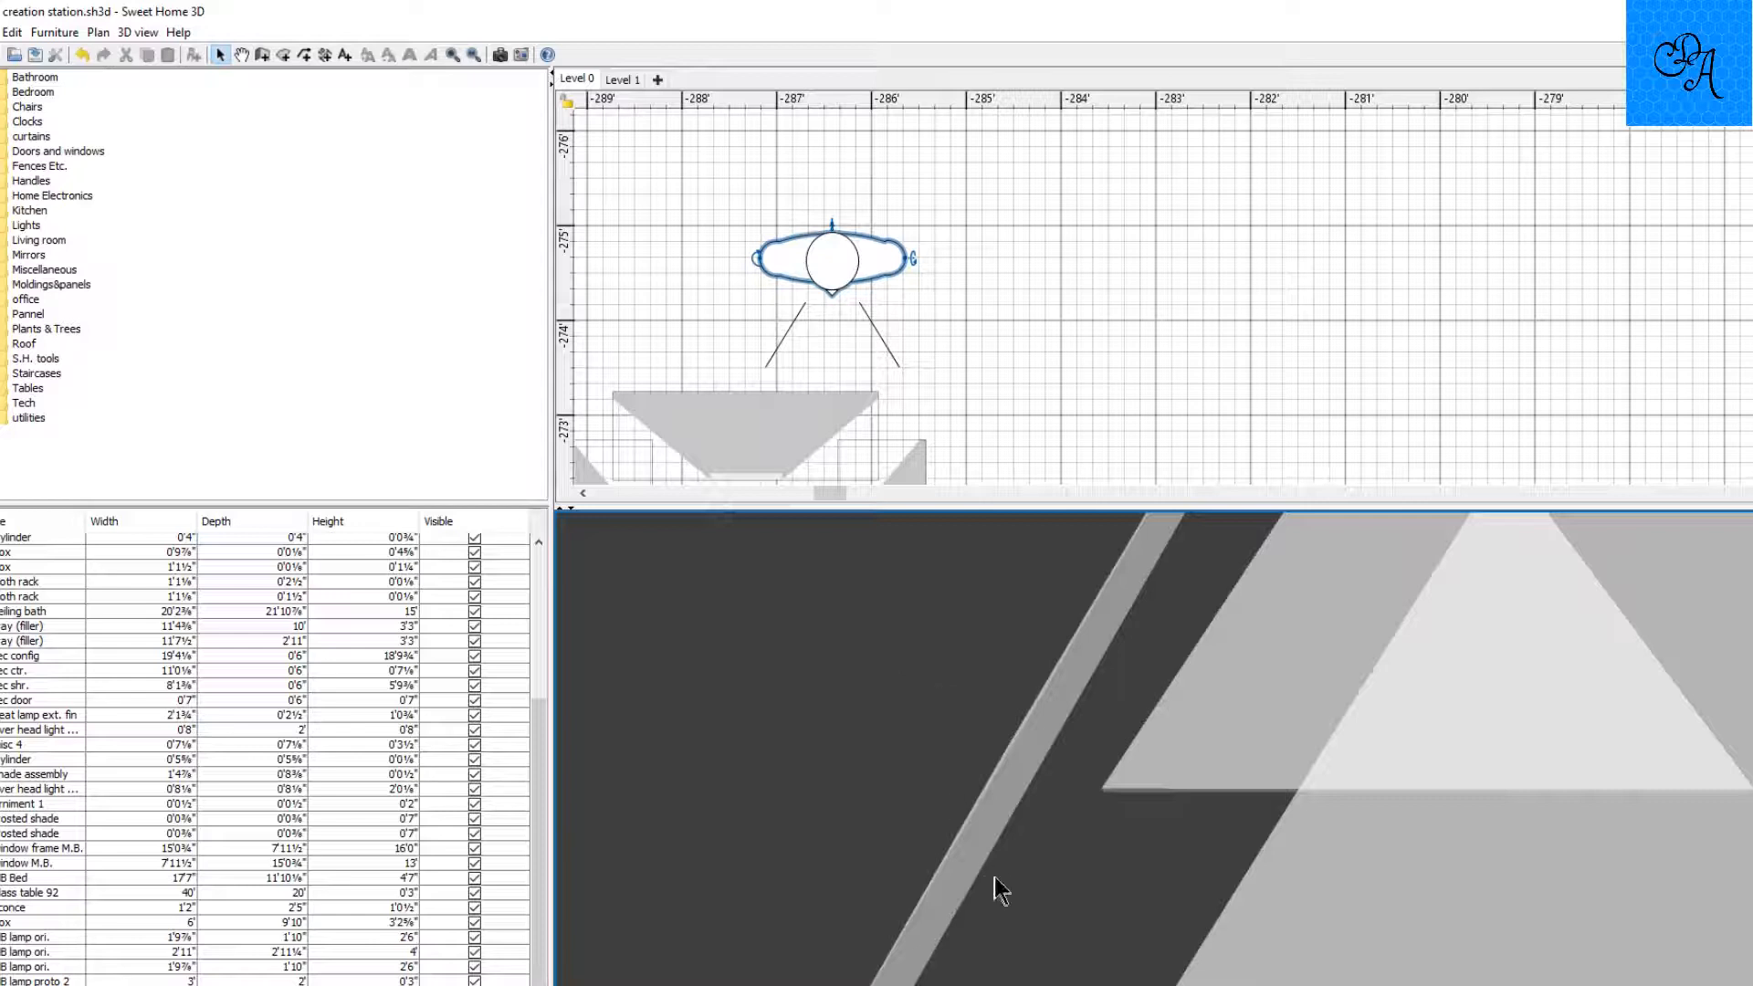
scroll(995, 830, "down", 5)
scroll(1005, 829, "down", 2)
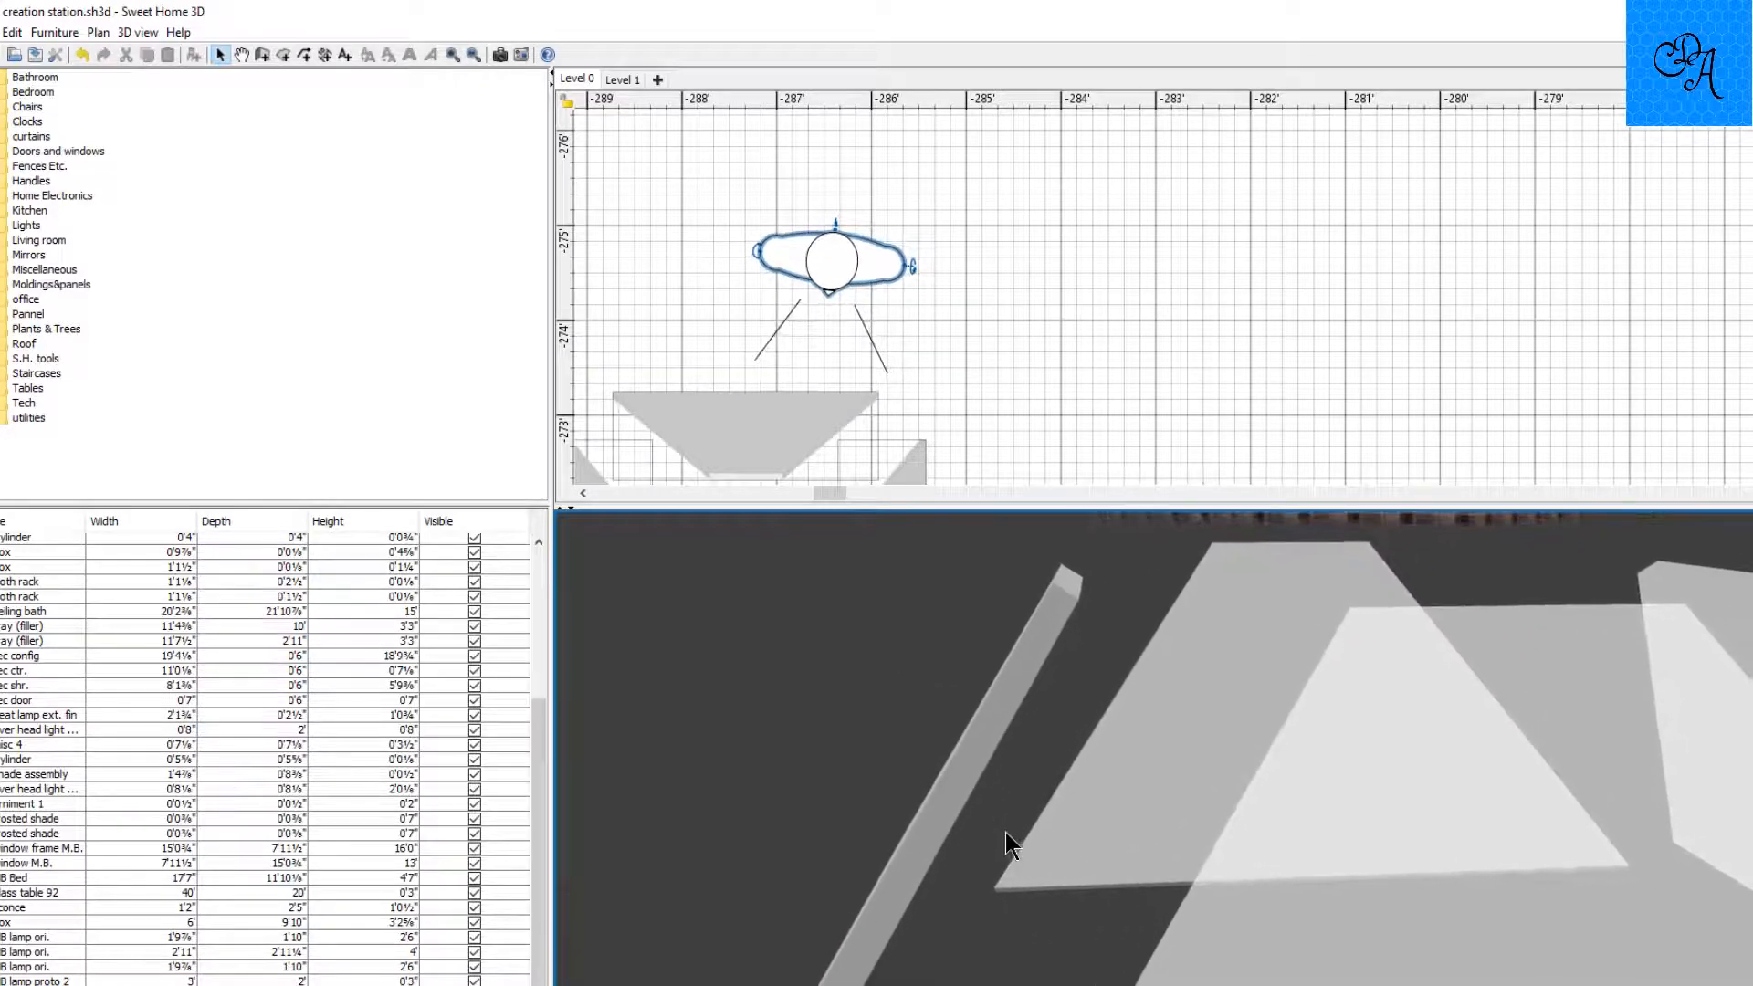
scroll(1005, 831, "down", 2)
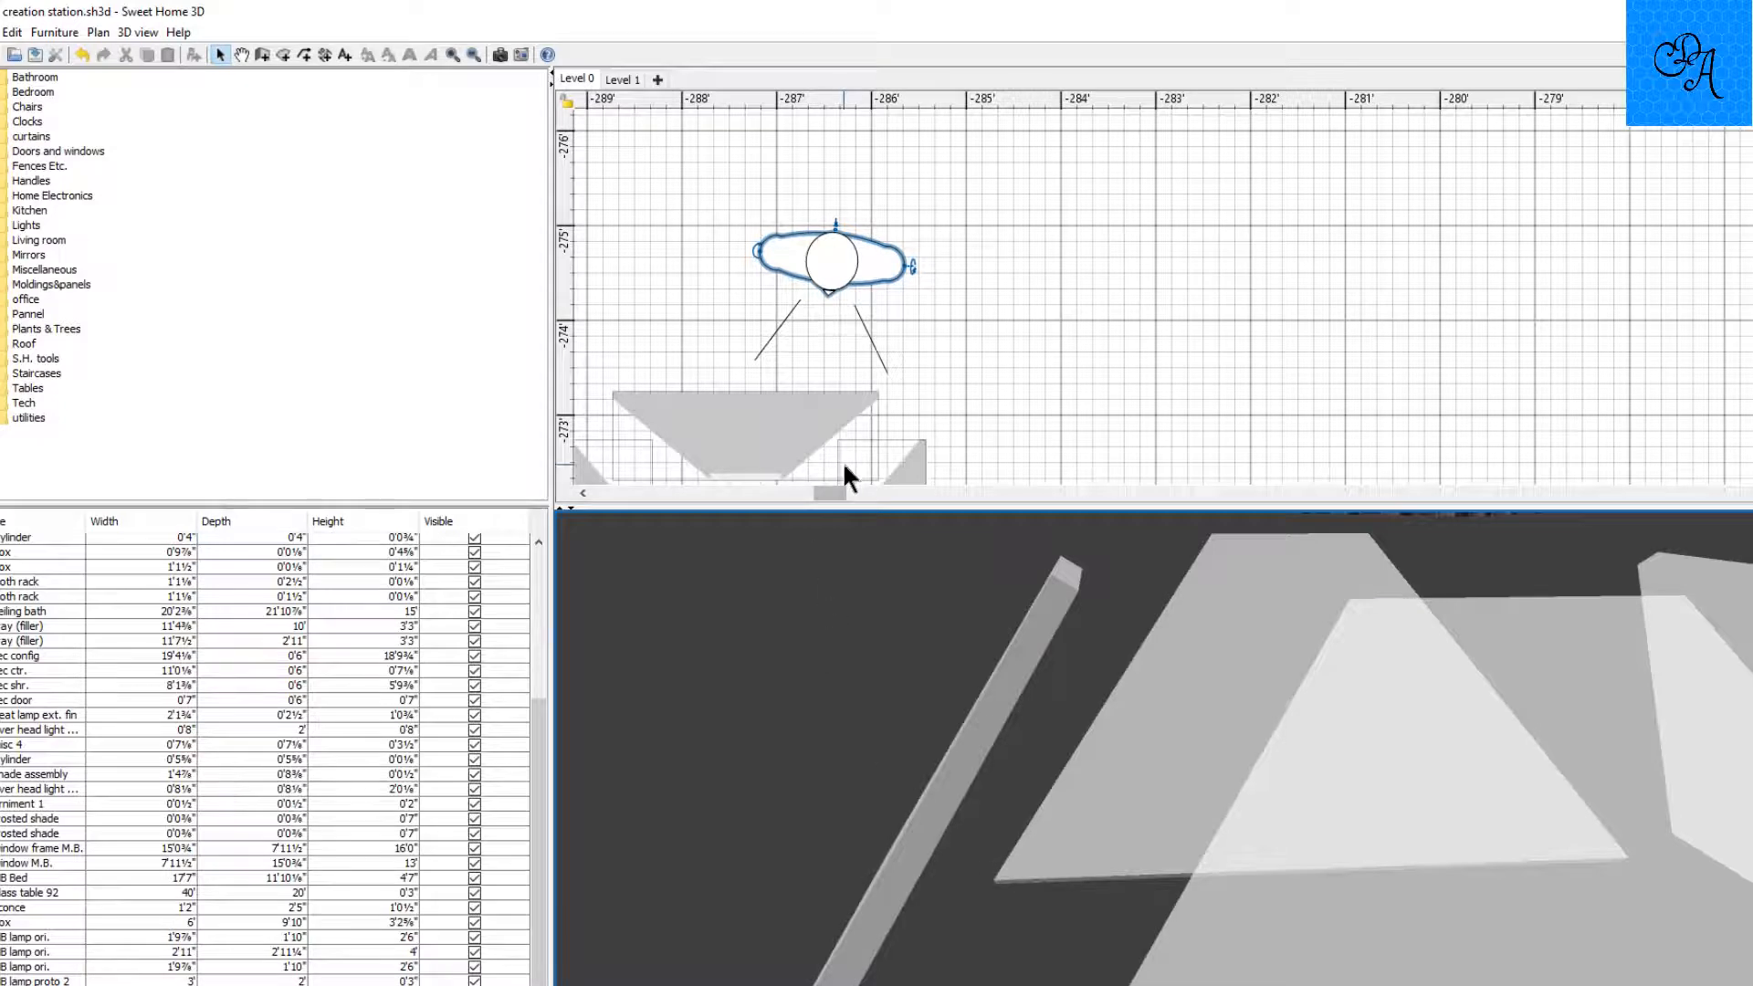
Step: Nudge the back shade panel in the plan toward the front and right, lining it up between the side panels
scroll(785, 384, "down", 3)
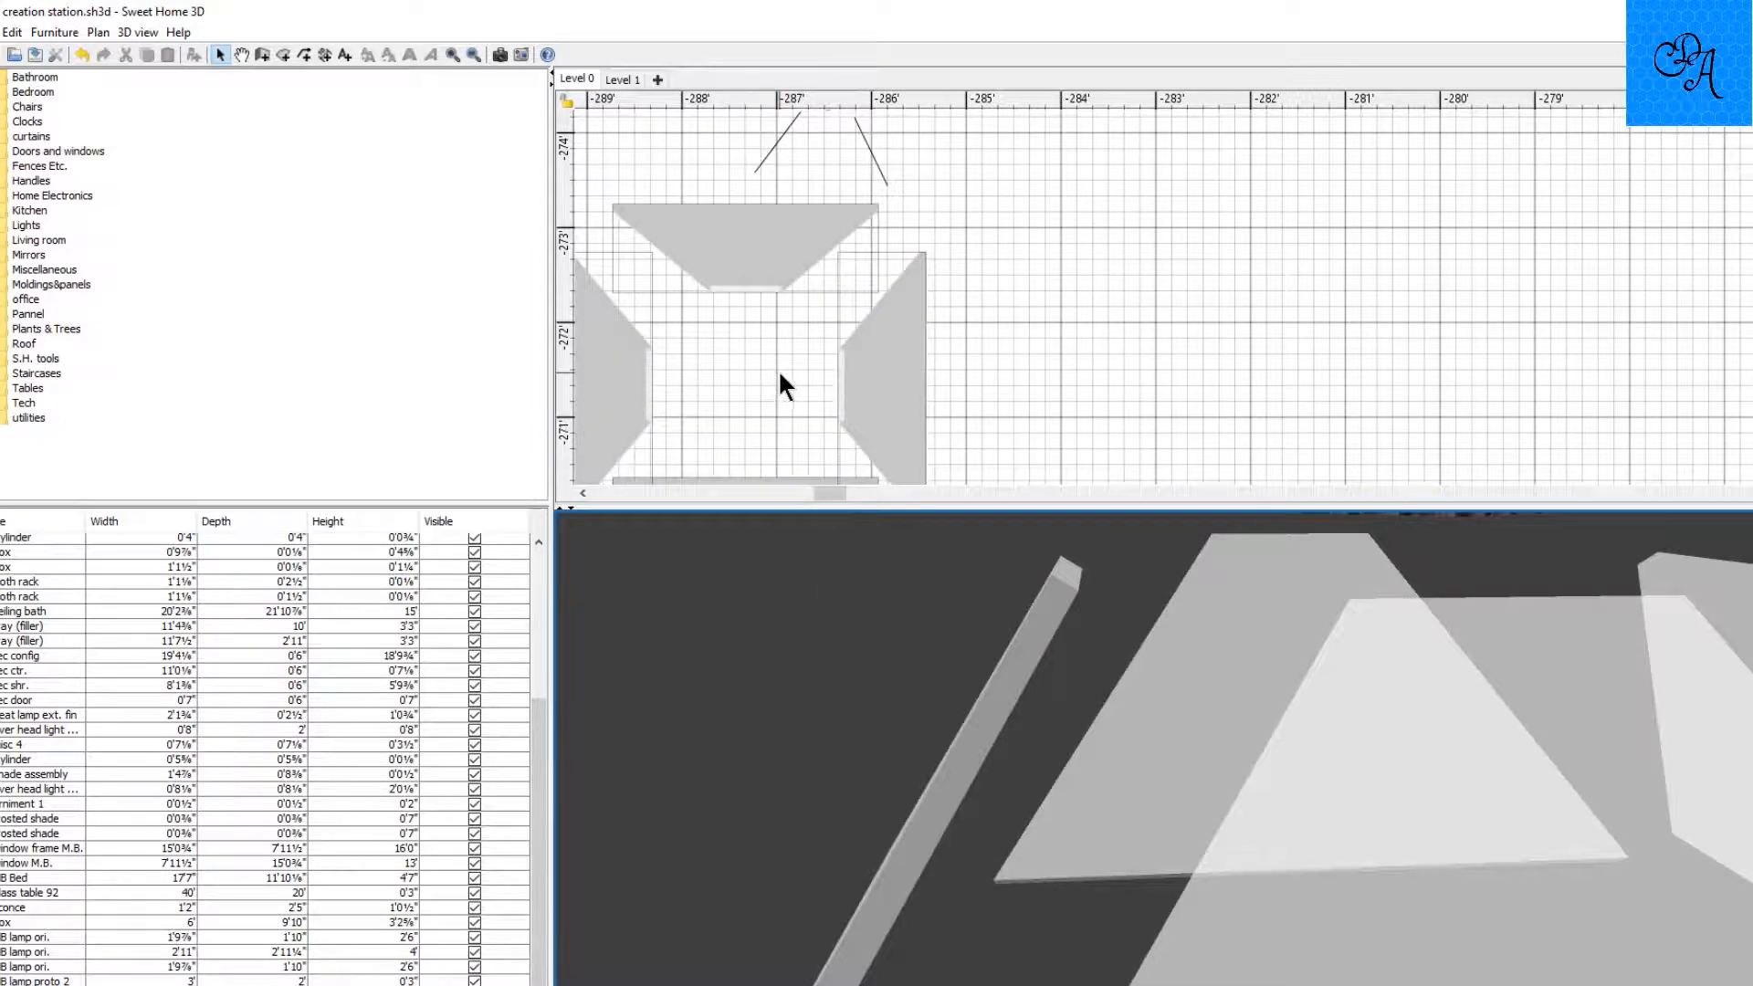
left_click(770, 265)
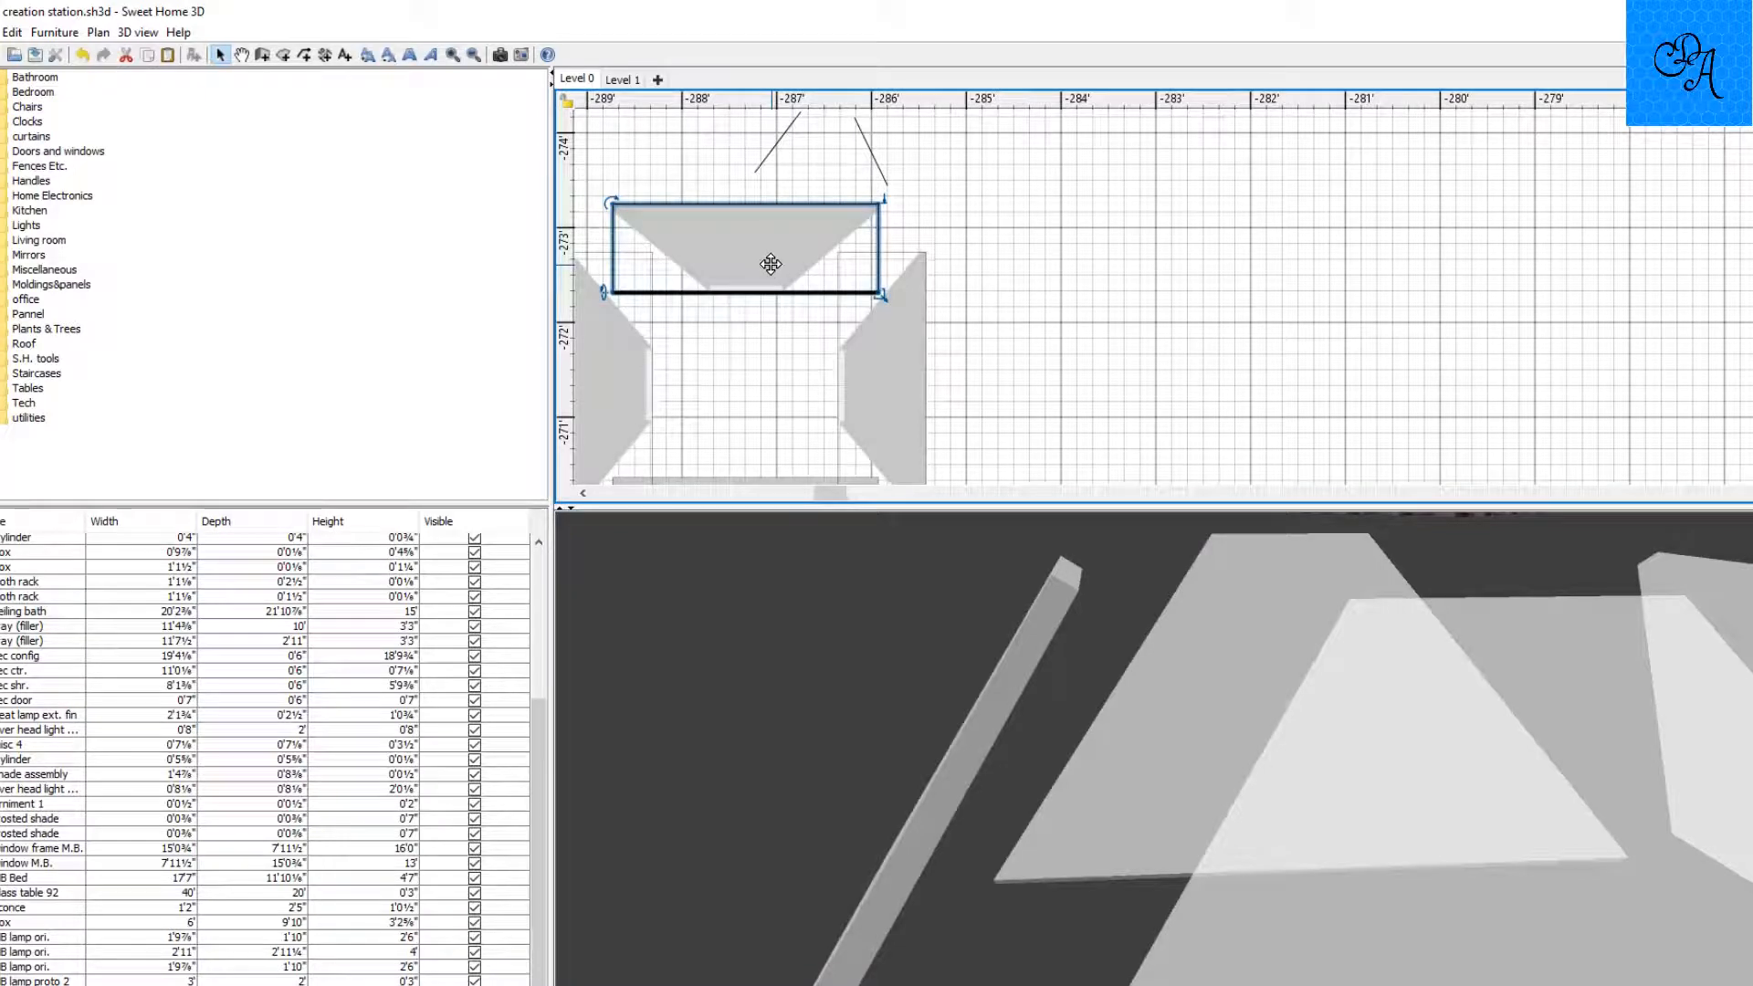
key("Down")
key("Down")
key("Down")
key("Down")
key("Down")
key("Down")
key("Down")
key("Down")
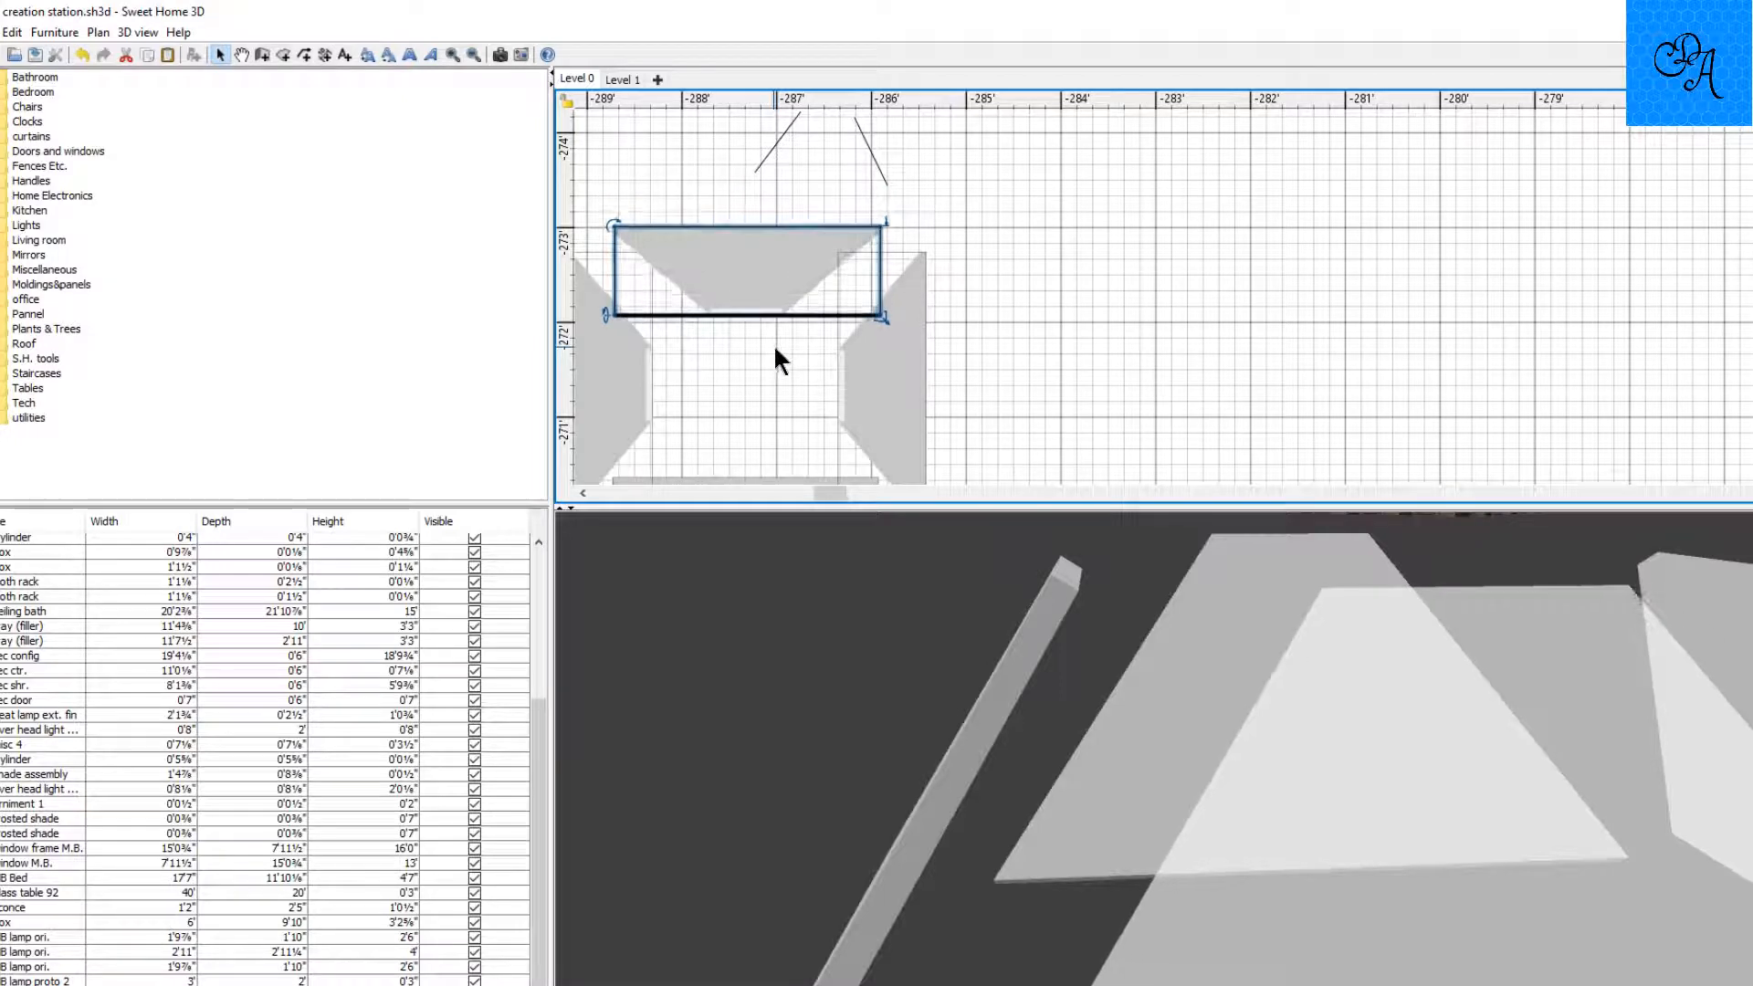
key("Right")
key("Right")
key("Right")
key("Right")
key("Right")
key("Right")
key("Right")
key("Right")
key("Right")
key("Right")
key("Down")
key("Down")
key("Down")
key("Down")
key("Down")
key("Down")
key("Down")
key("Down")
key("Right")
key("Right")
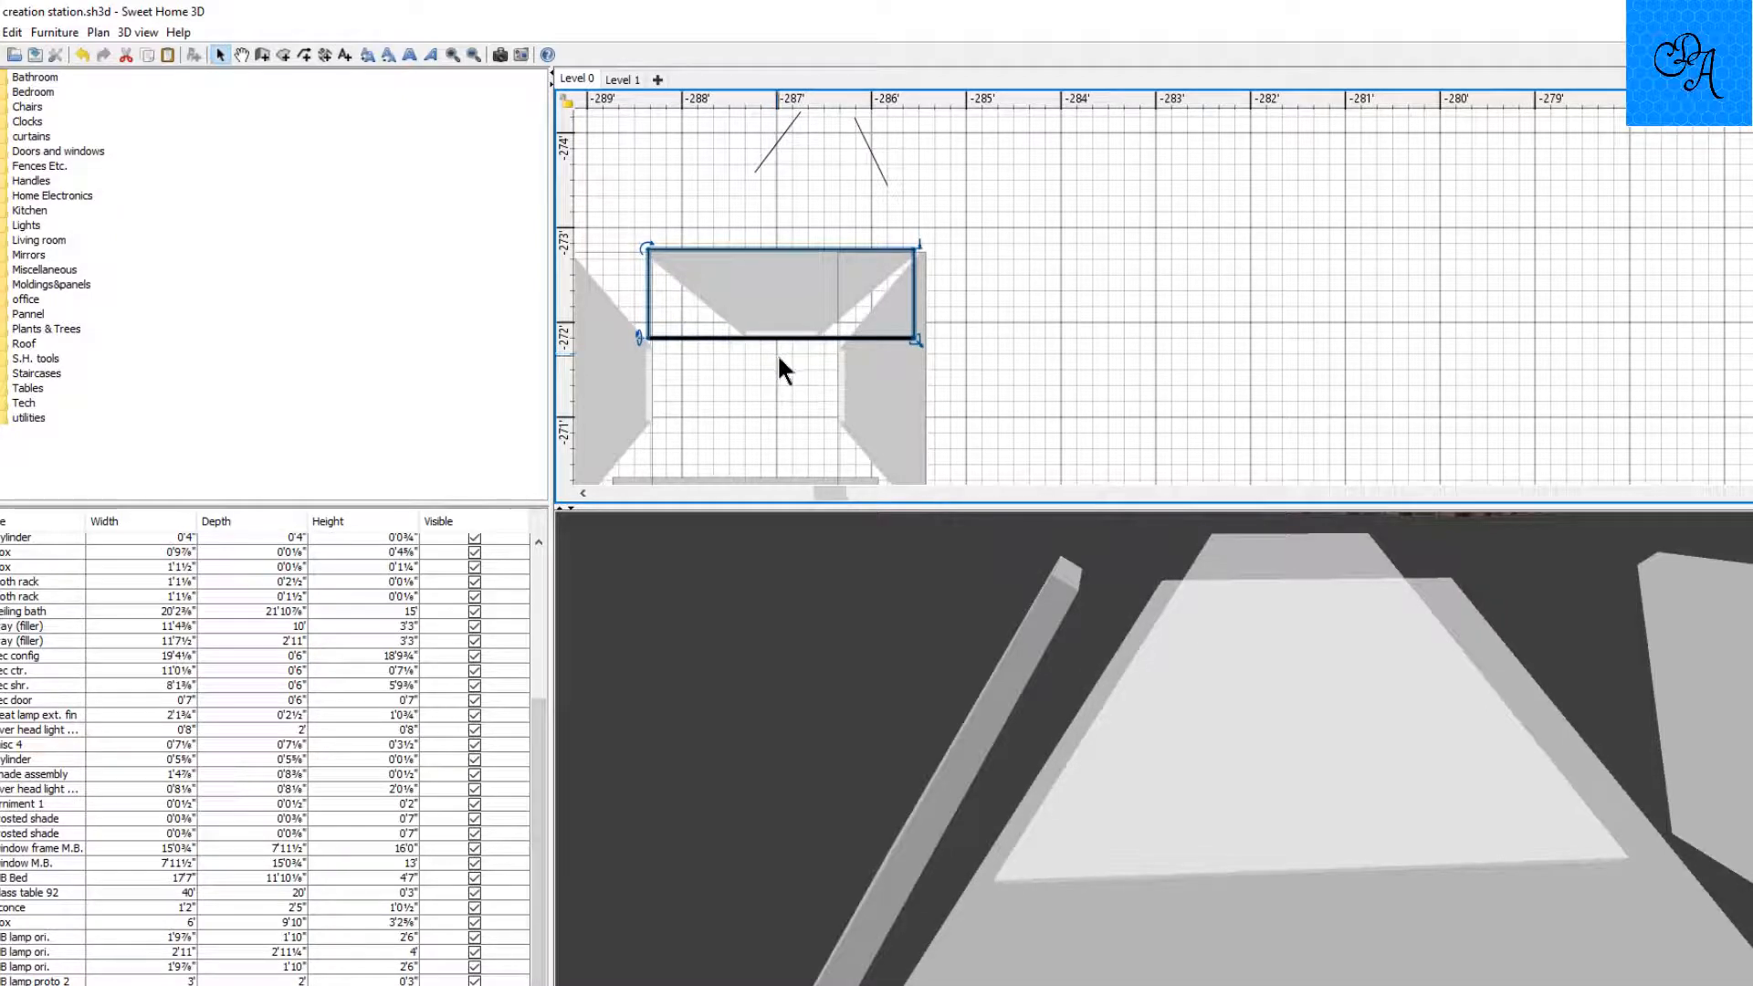
Step: Fine-tune the back shade panel's position so its right end lines up with the right side panel
left_click(807, 207)
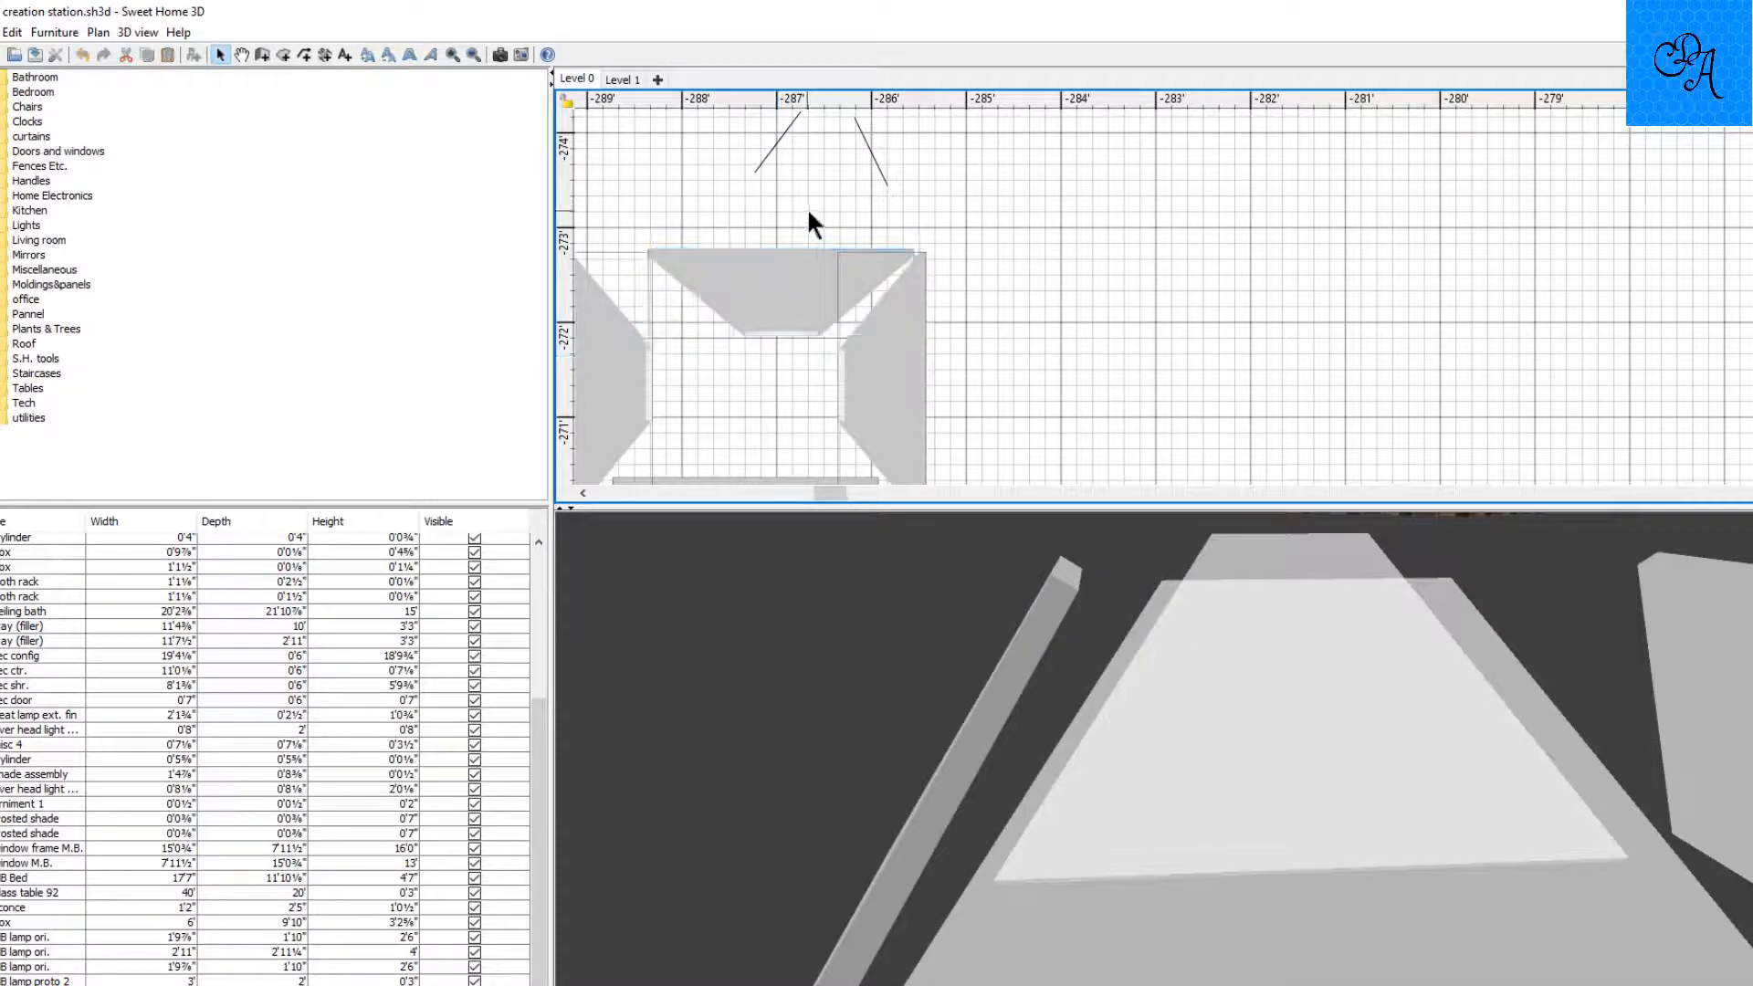
left_click(792, 283)
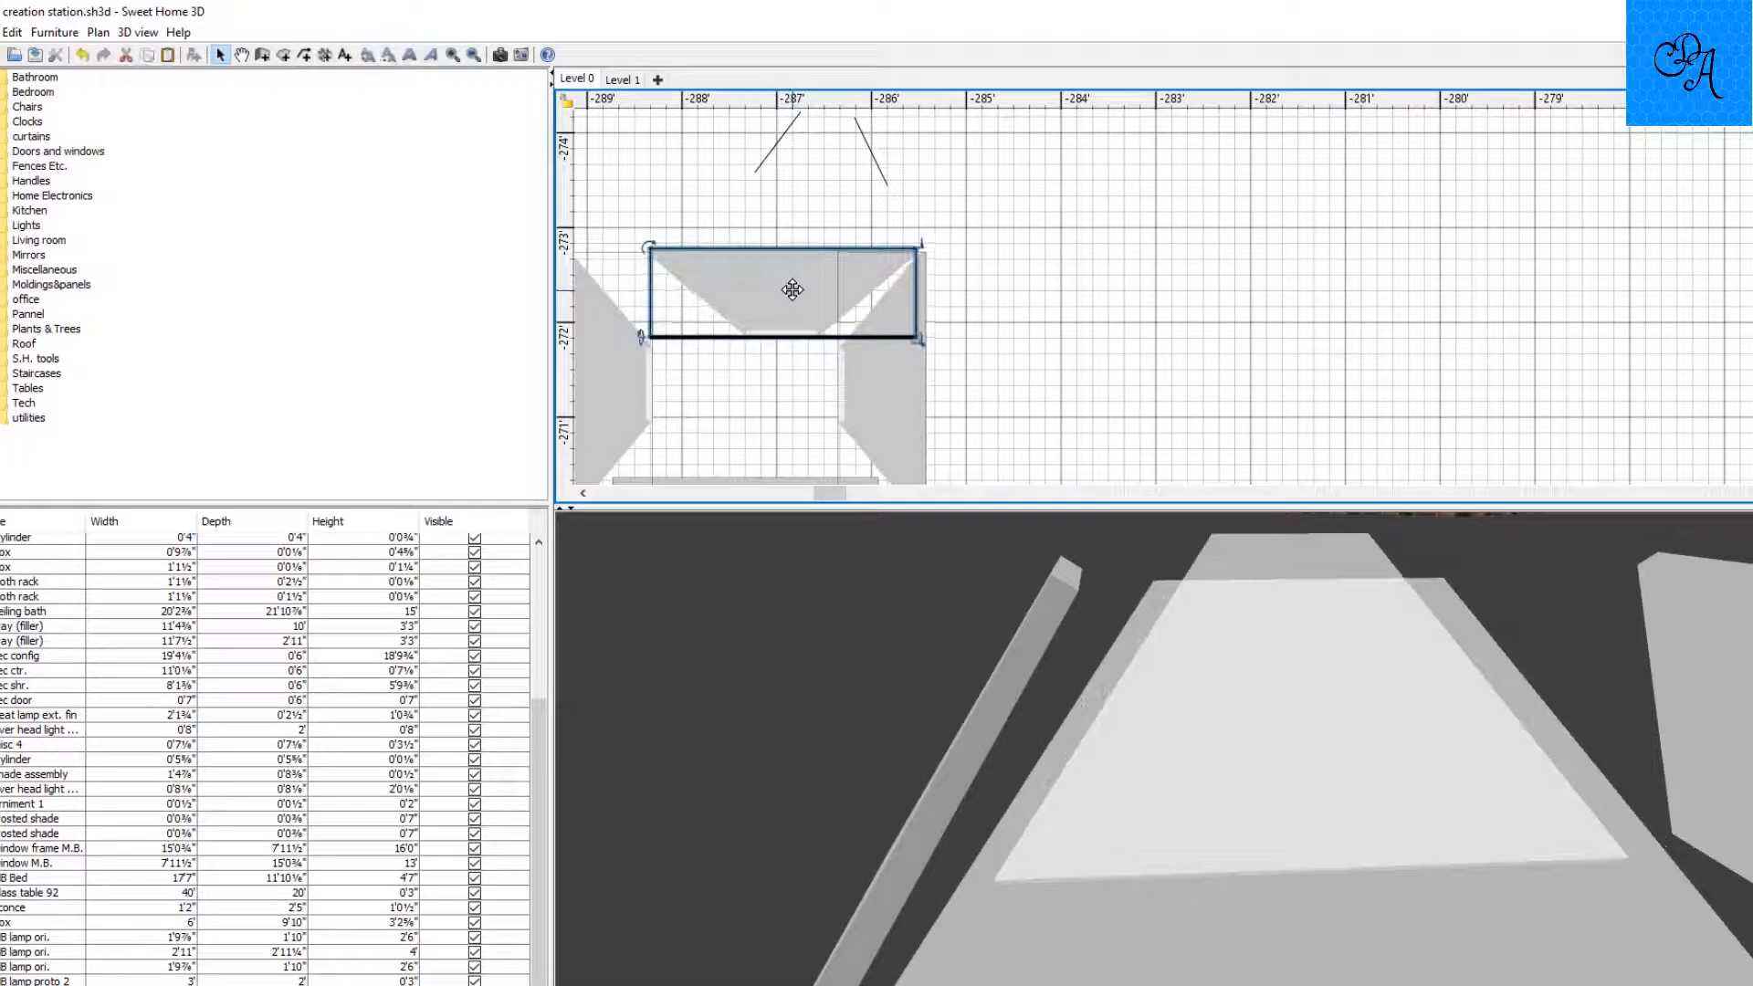
left_click(795, 200)
left_click(786, 273)
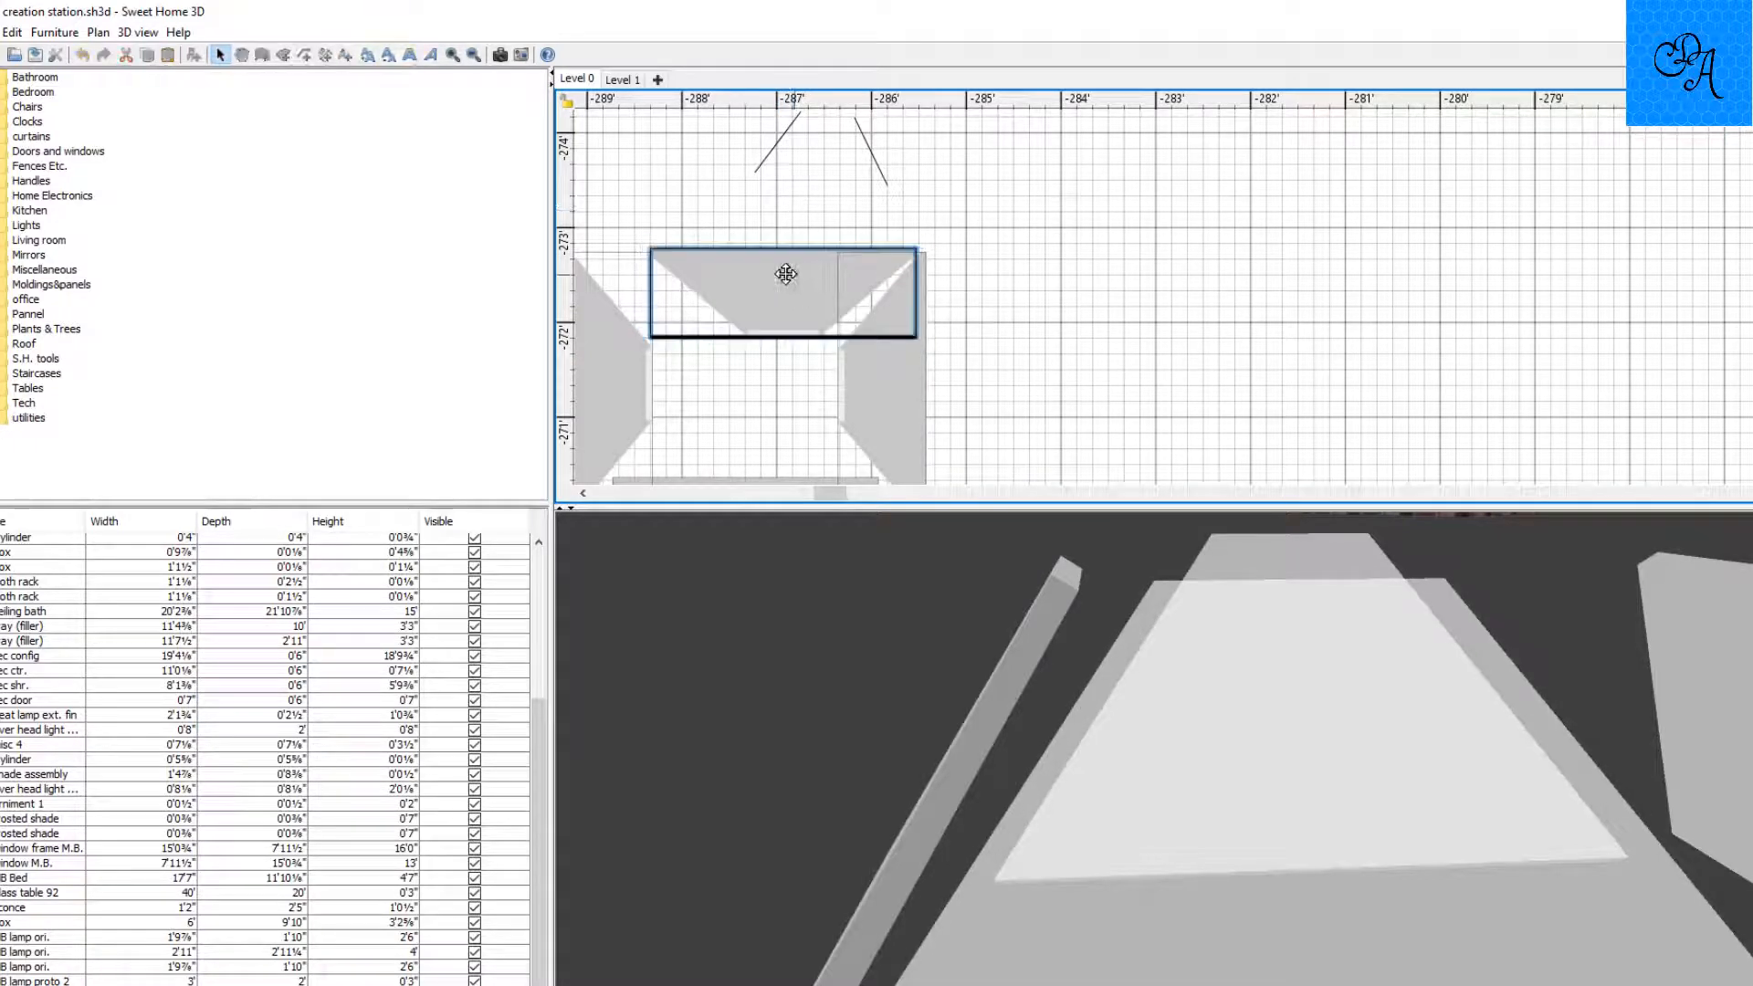
left_click_drag(787, 274, 786, 255)
left_click(793, 224)
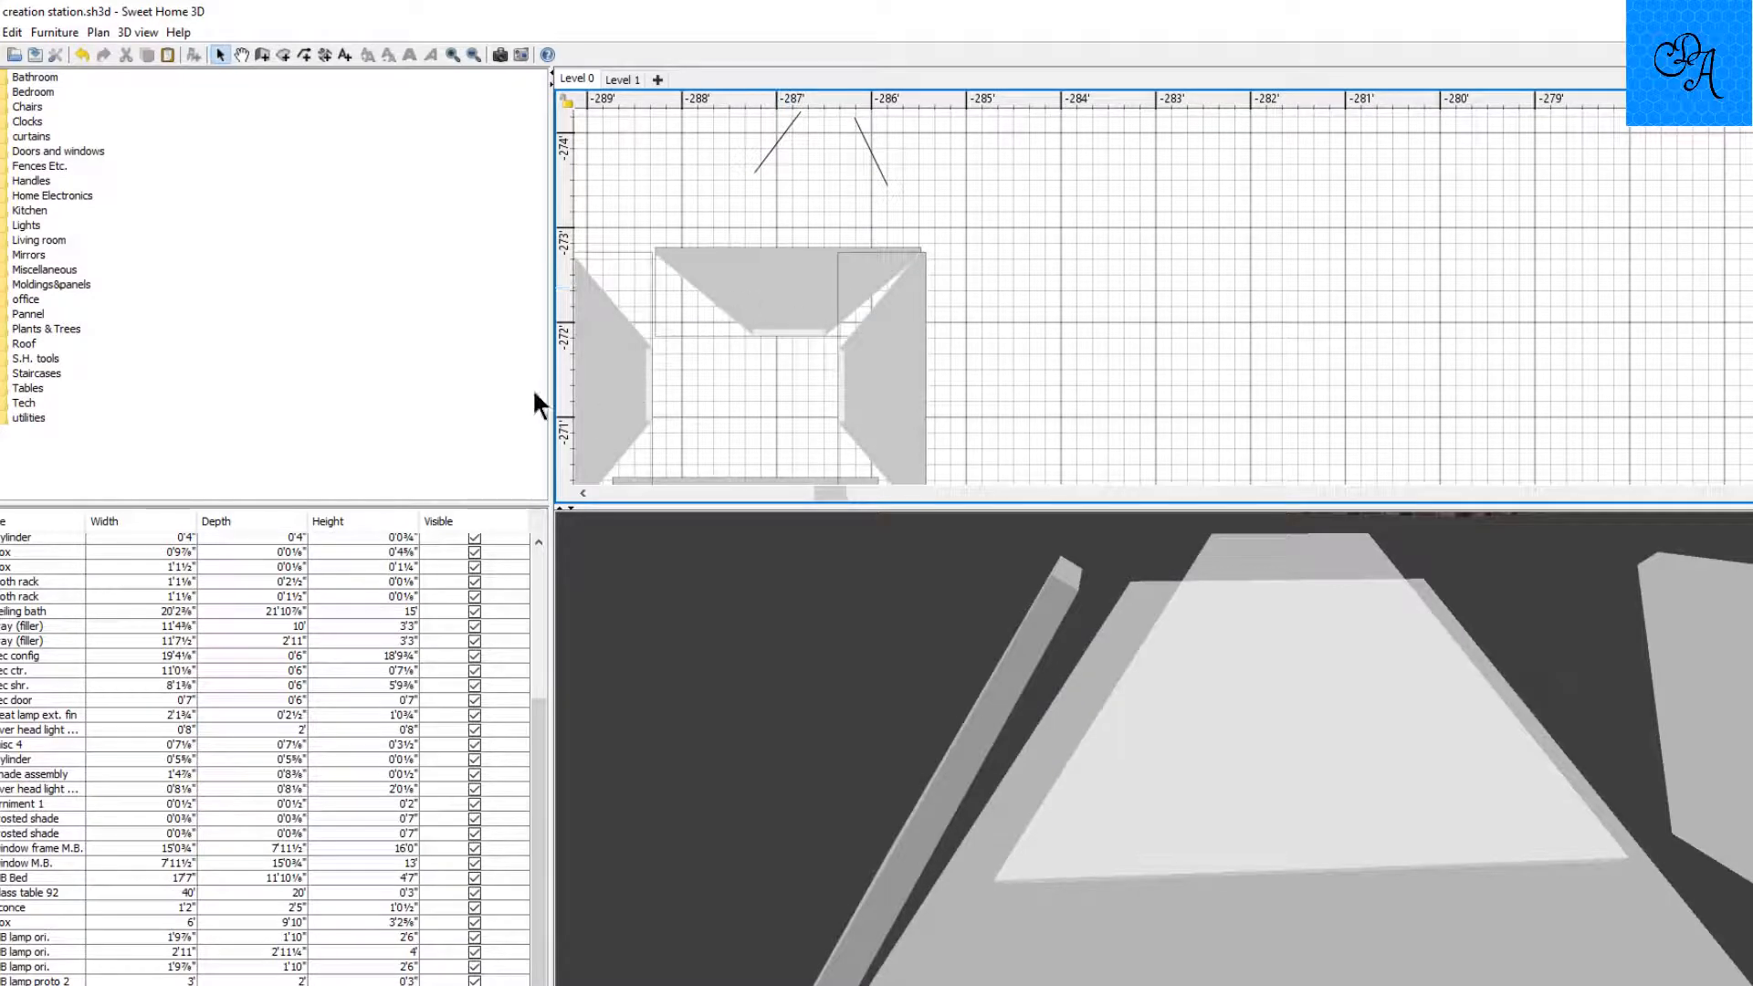
Step: Move the left shade panel inward so its outer edge lines up with the back panel's left end
left_click_drag(579, 382, 661, 380)
scroll(651, 340, "down", 3)
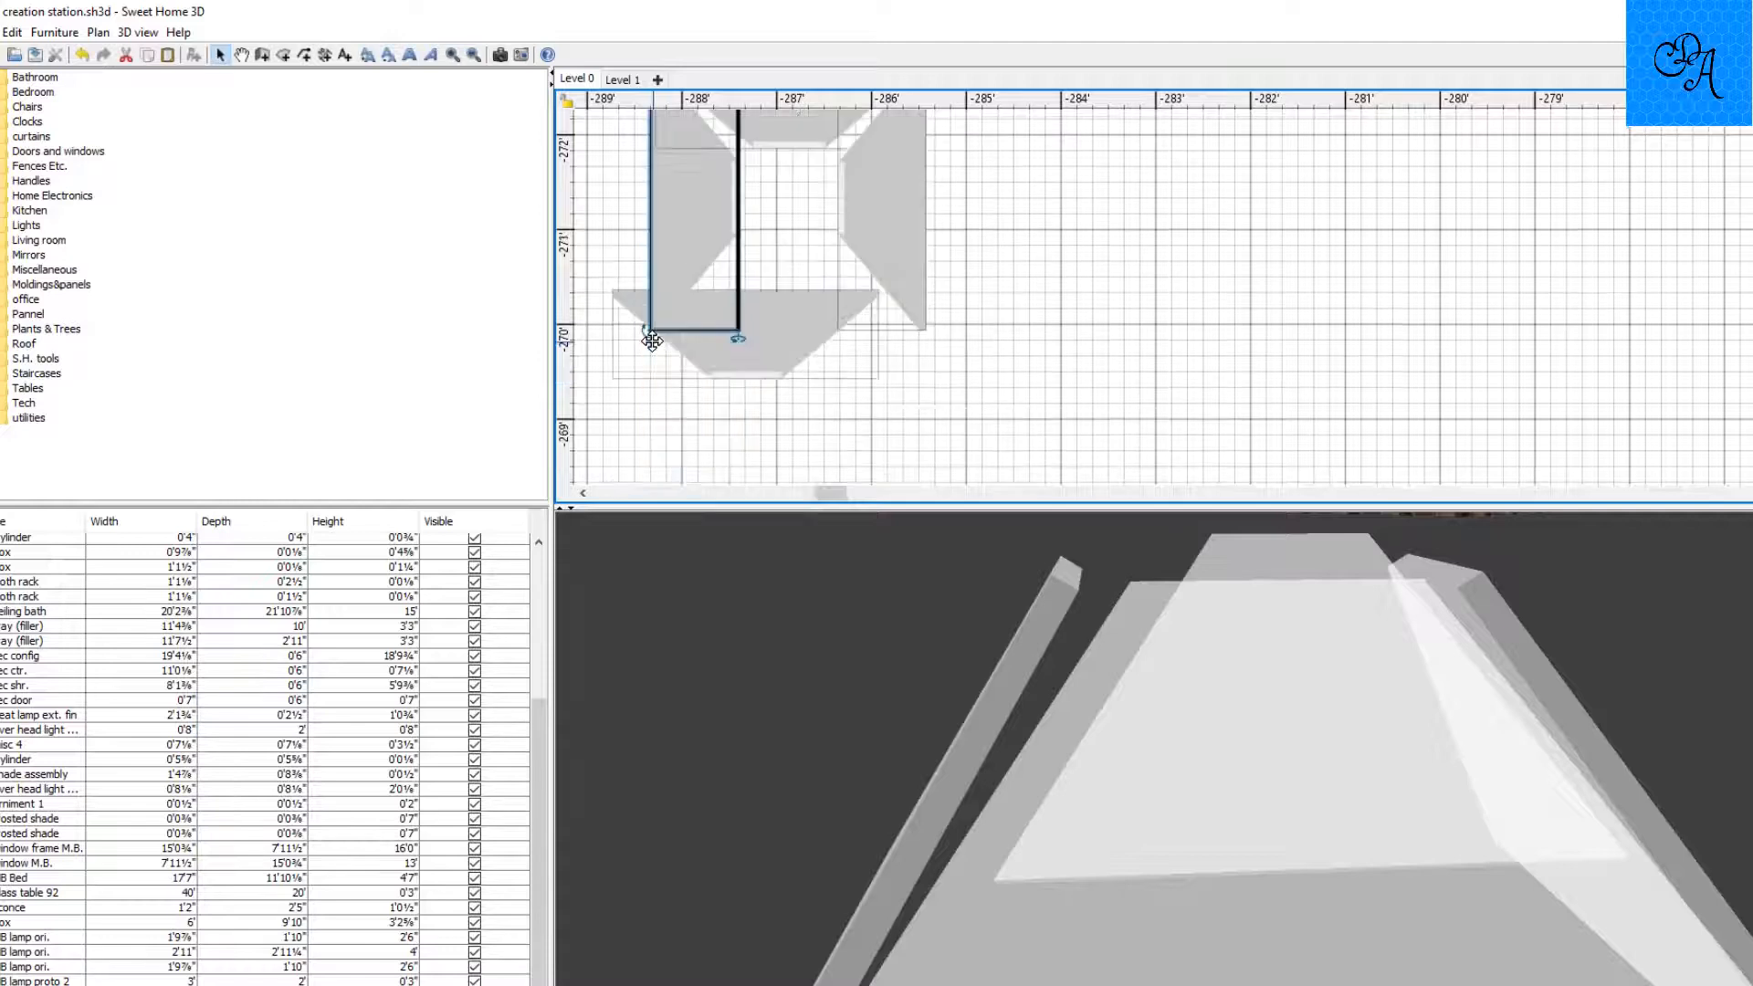
Step: Move the front shade panel away from the other three panels in the plan, leaving it roughly centred in front of the side panels' open ends
left_click_drag(748, 344, 798, 402)
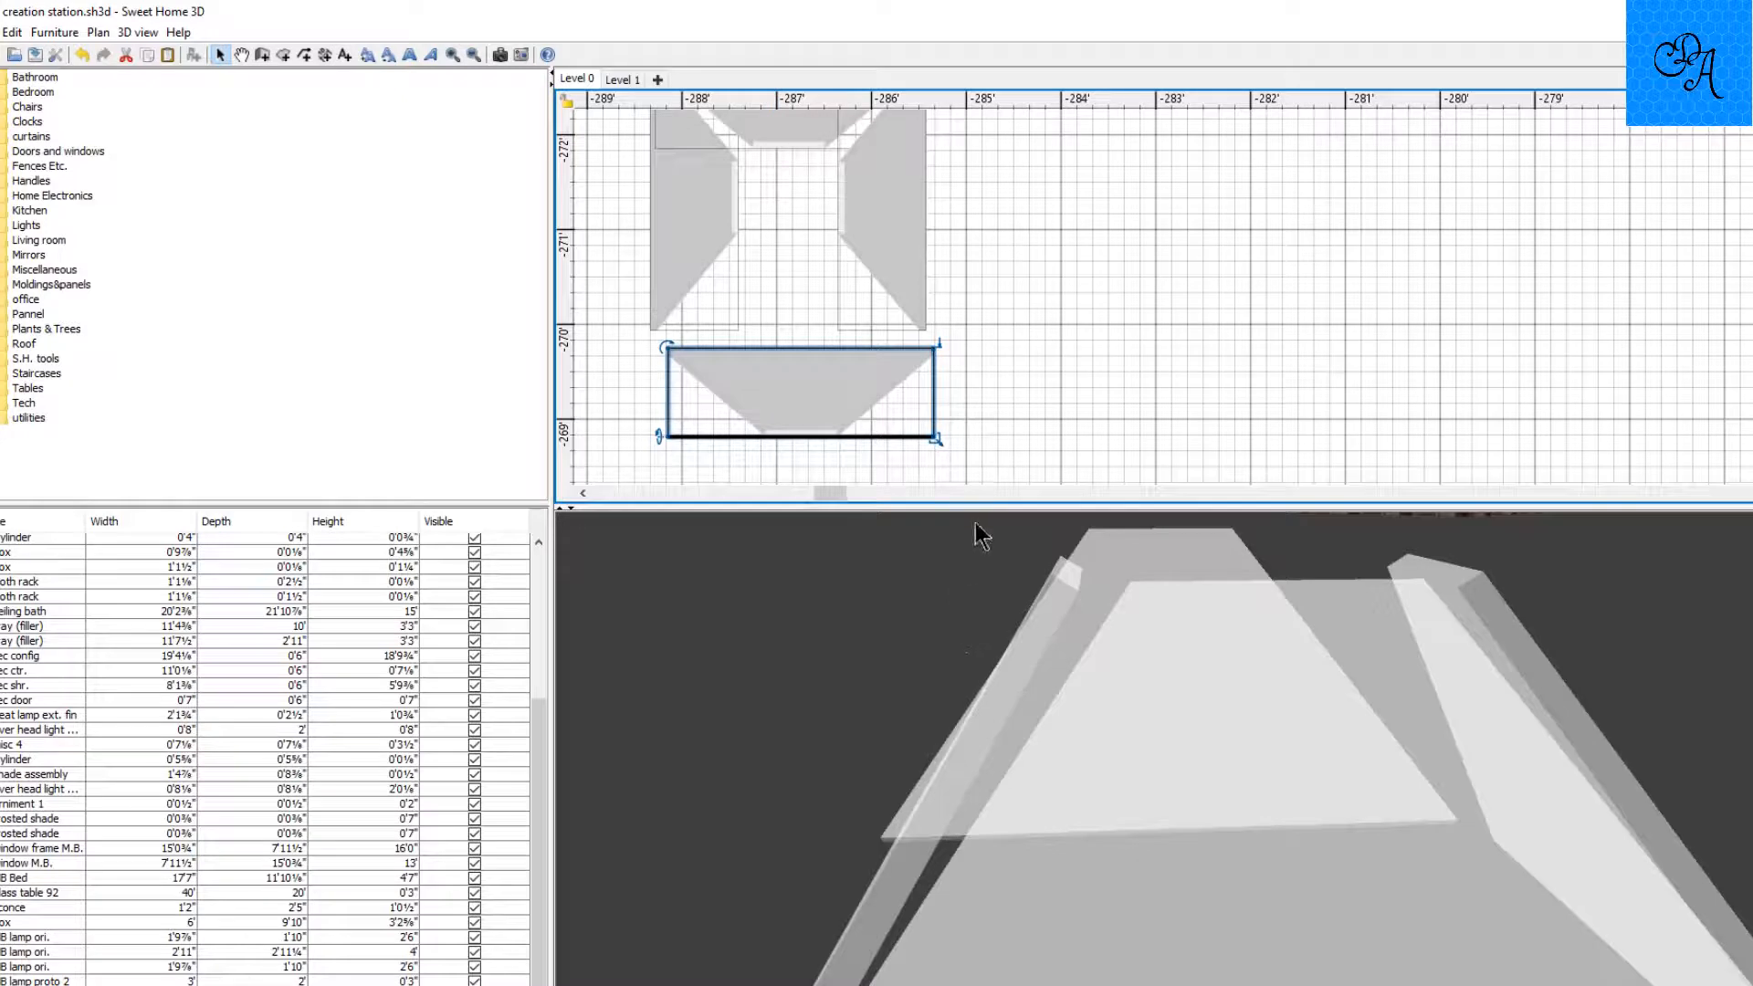
key("Down")
key("Down")
key("Down")
key("Down")
key("Down")
key("Down")
key("Down")
key("Down")
key("Down")
key("Down")
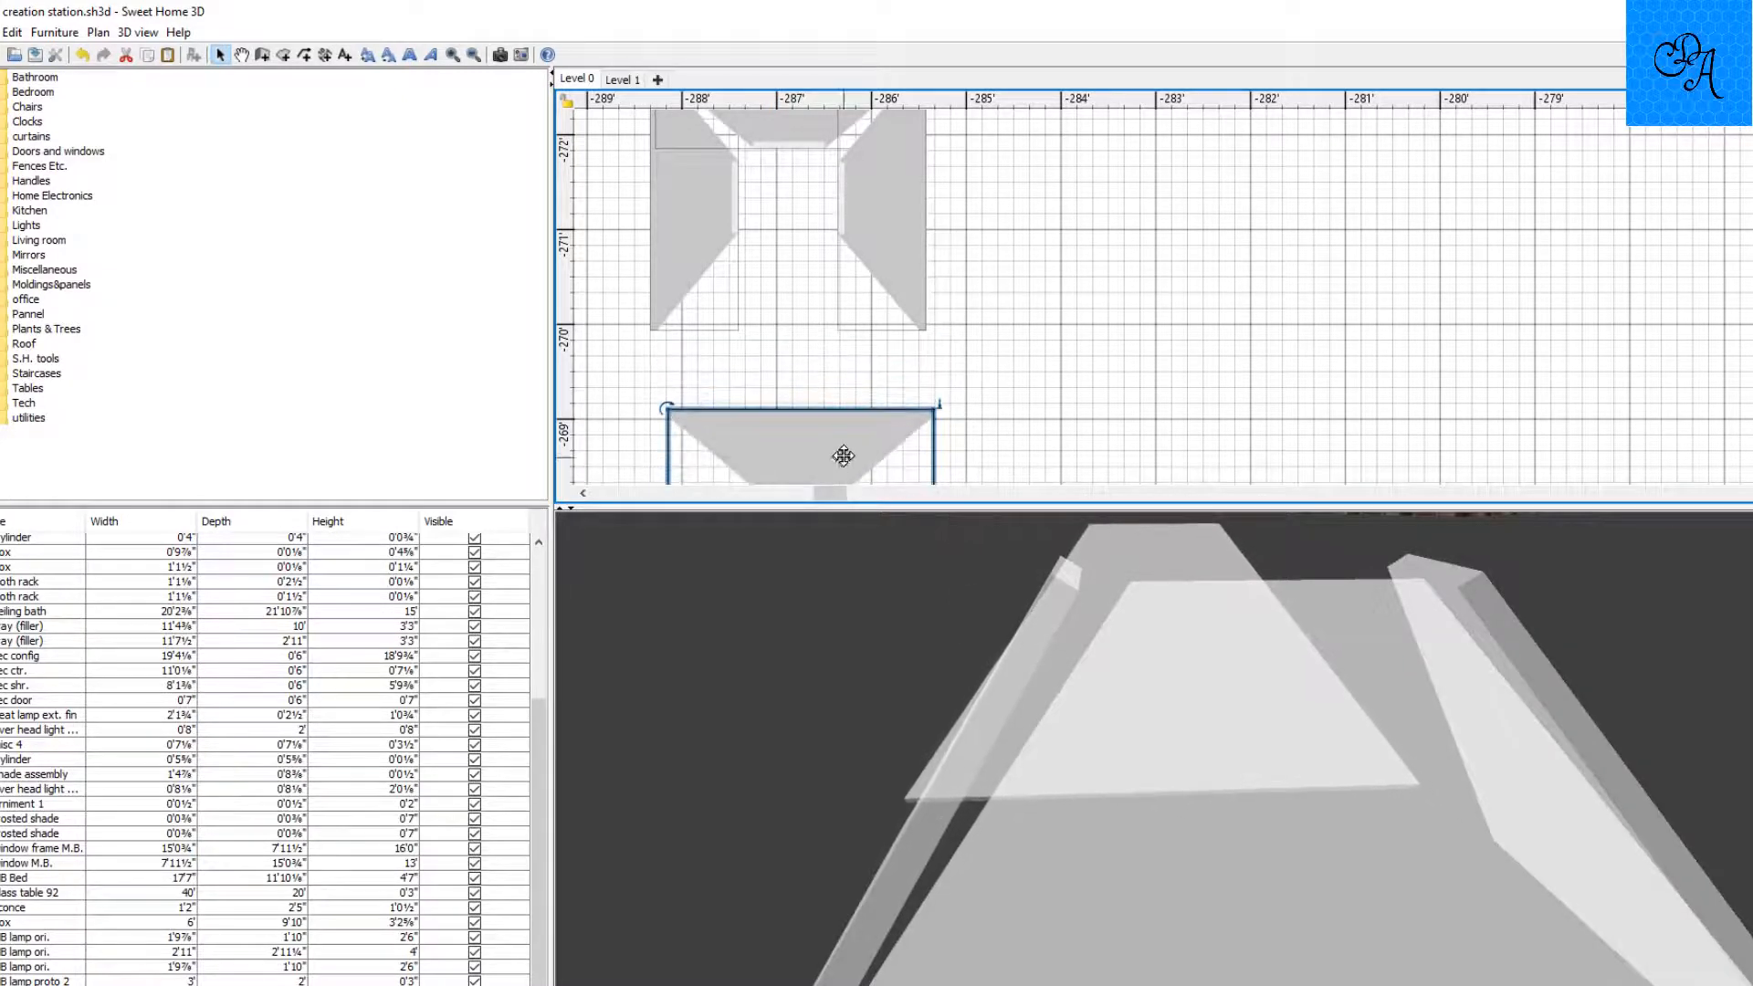
mouse_move(841, 441)
left_mouse_down()
mouse_move(798, 441)
mouse_move(851, 439)
left_mouse_up()
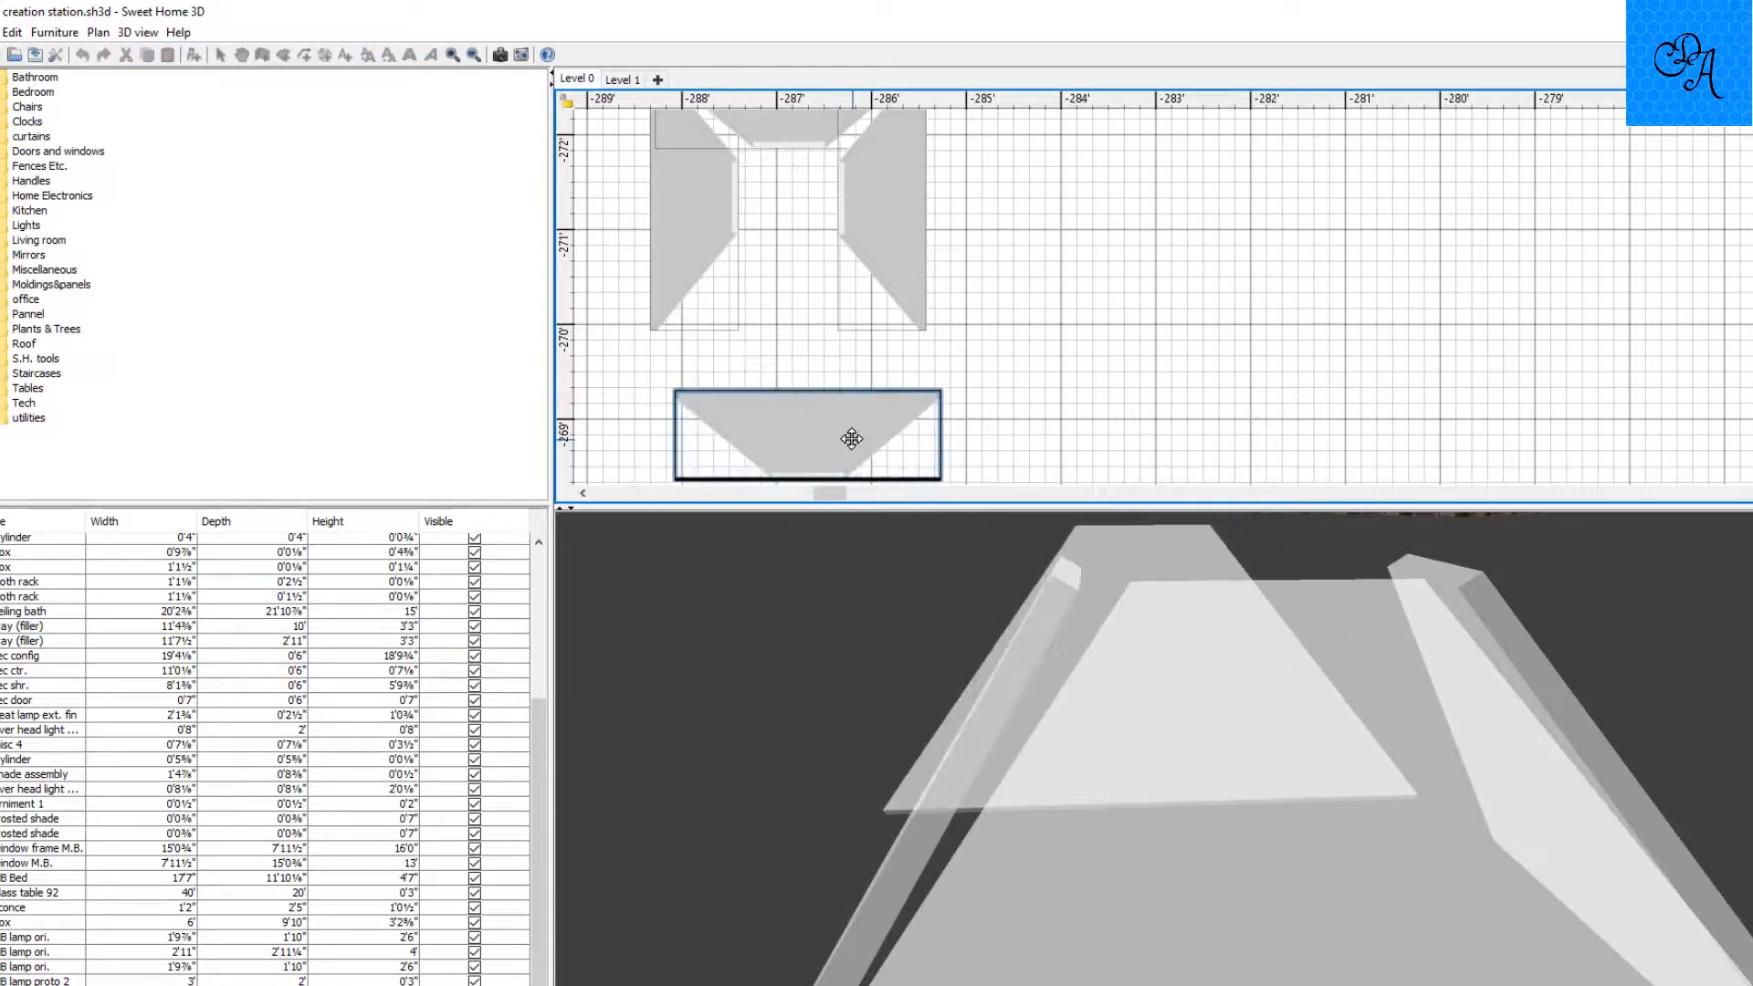
Step: Enlarge the 3D view and examine the shade panels' seams and corners from several sides and distances
left_click_drag(834, 503, 1024, 9)
scroll(1063, 402, "up", 5)
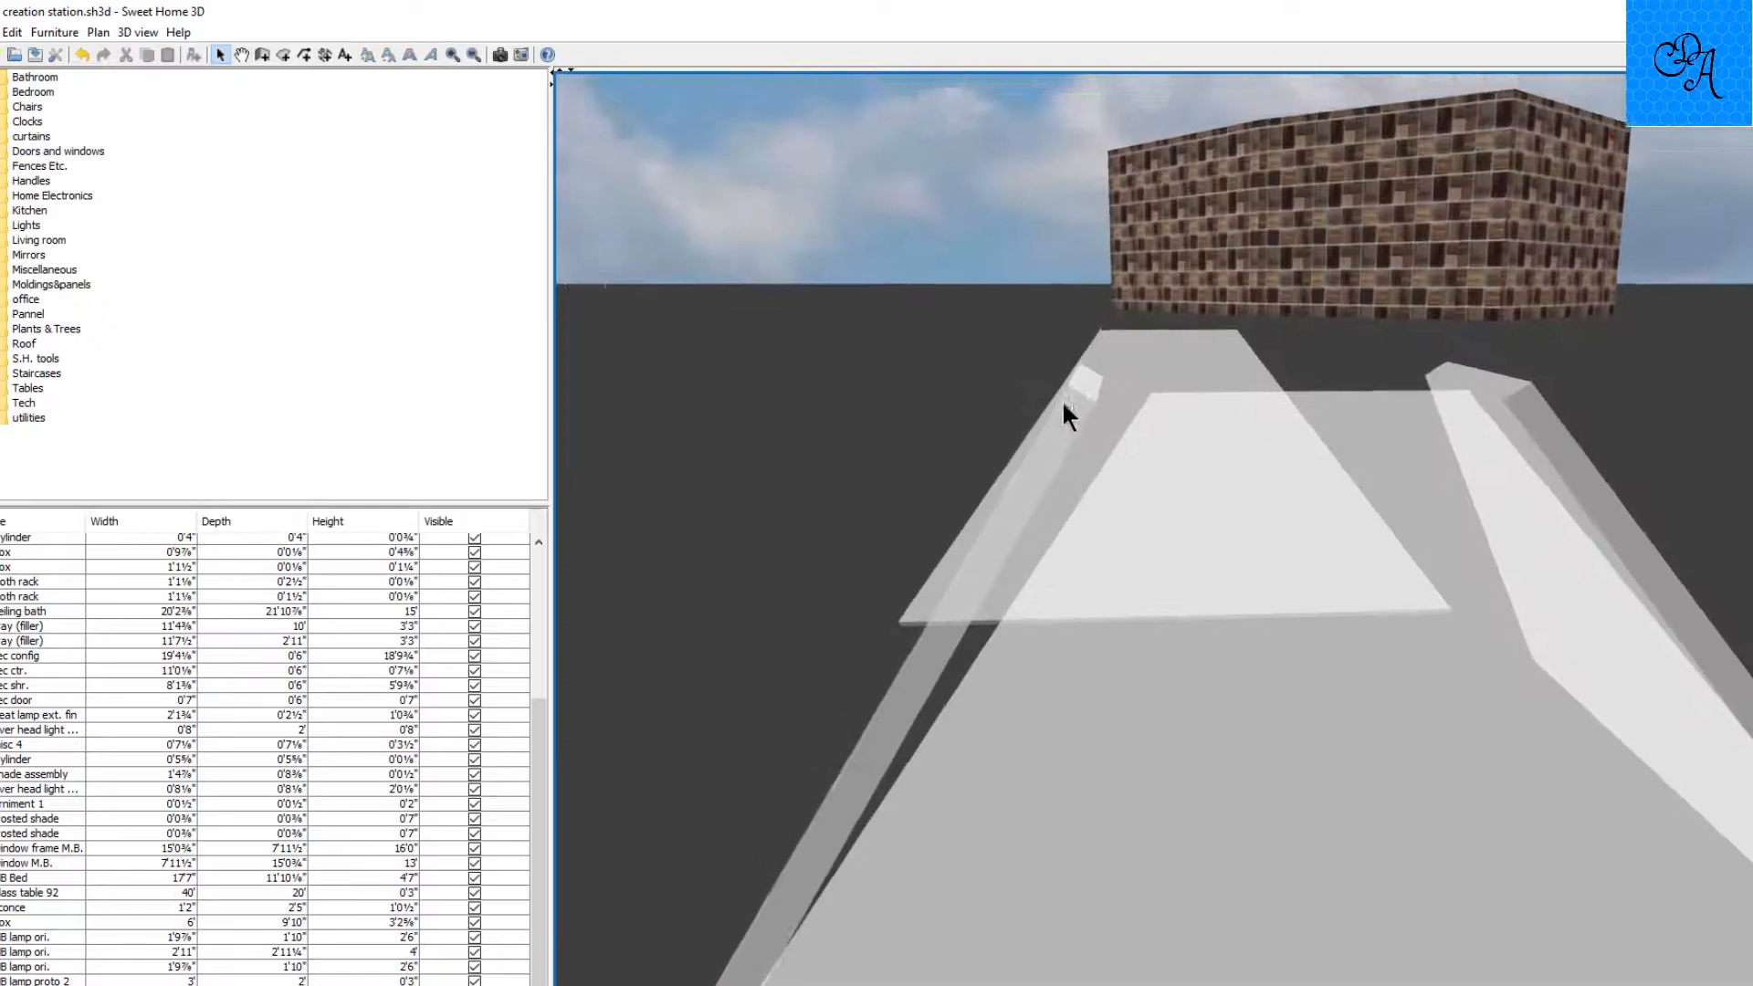
scroll(1061, 415, "up", 3)
left_click_drag(1061, 420, 1303, 380)
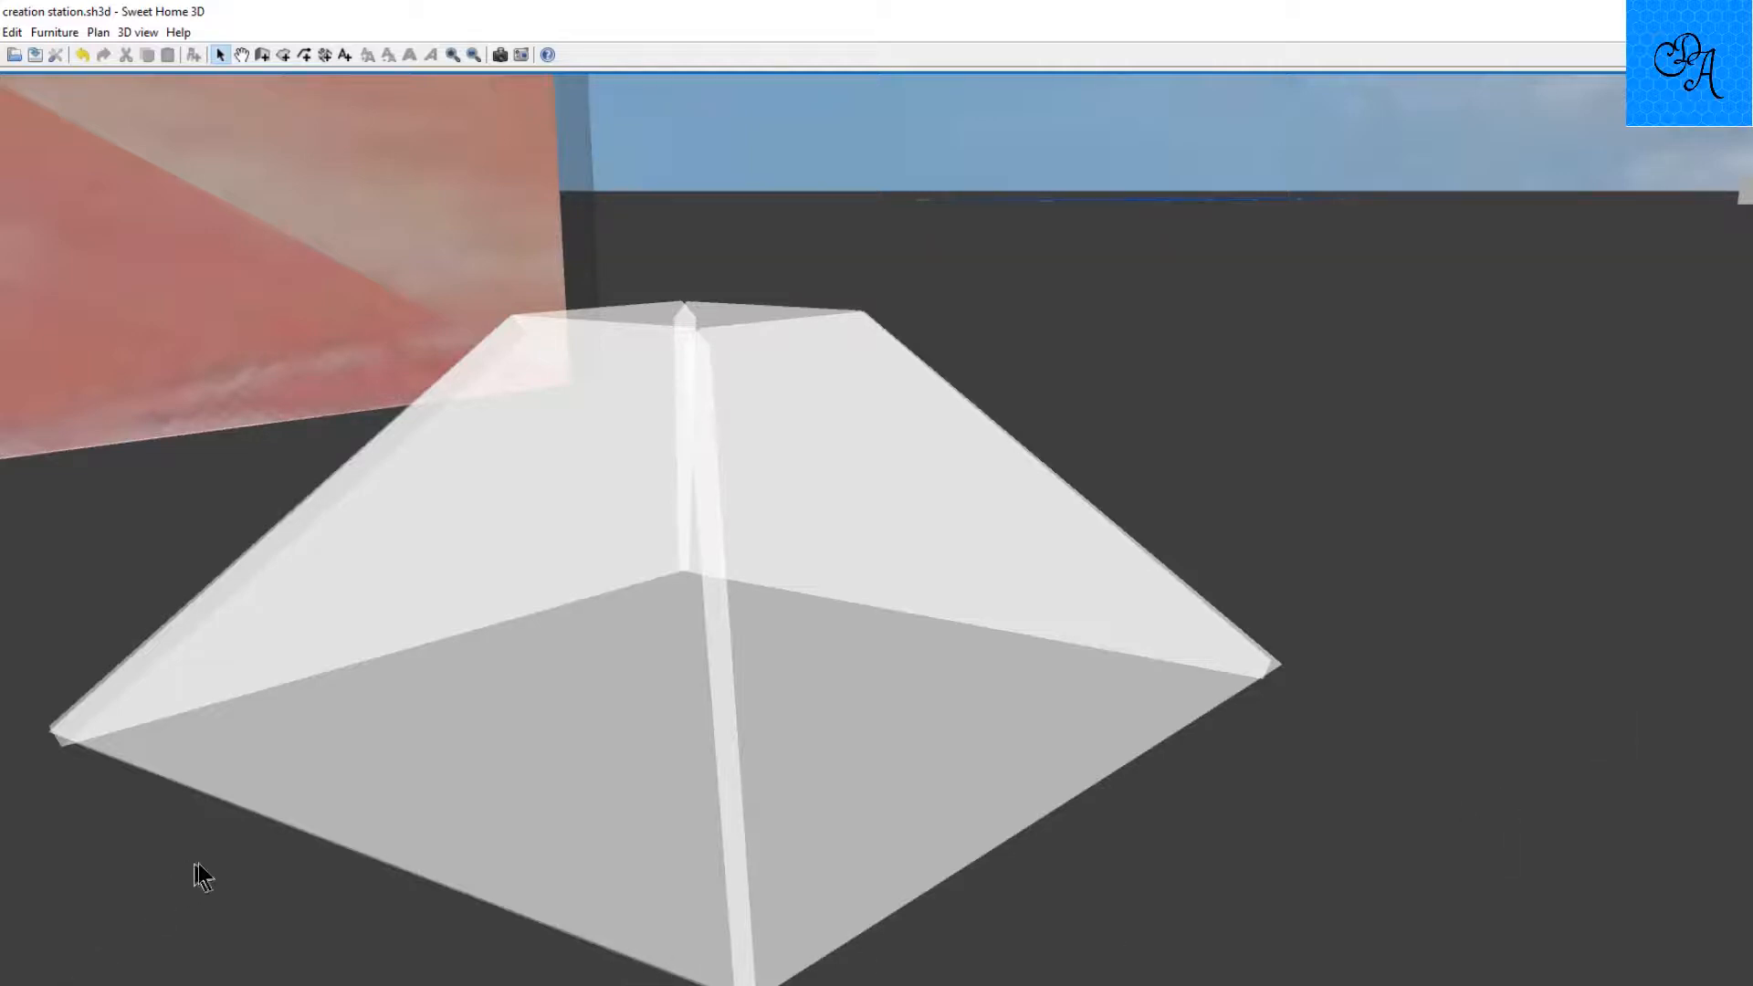
left_click_drag(451, 747, 1143, 736)
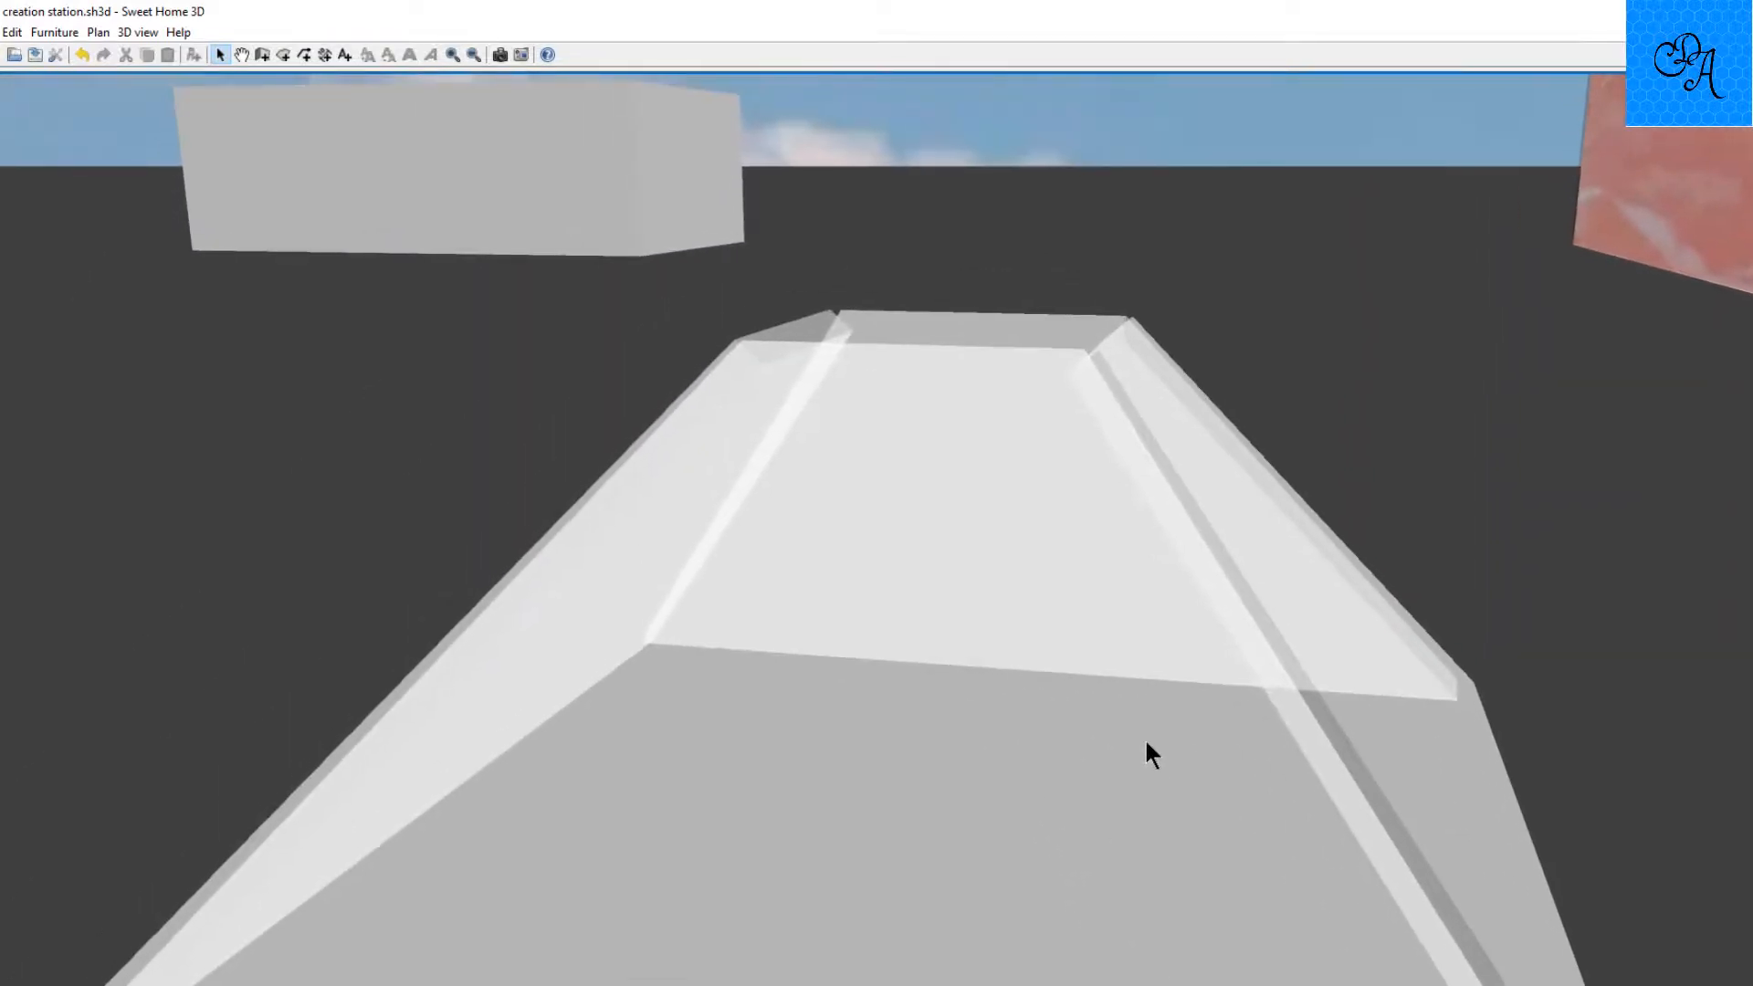
scroll(1144, 740, "down", 10)
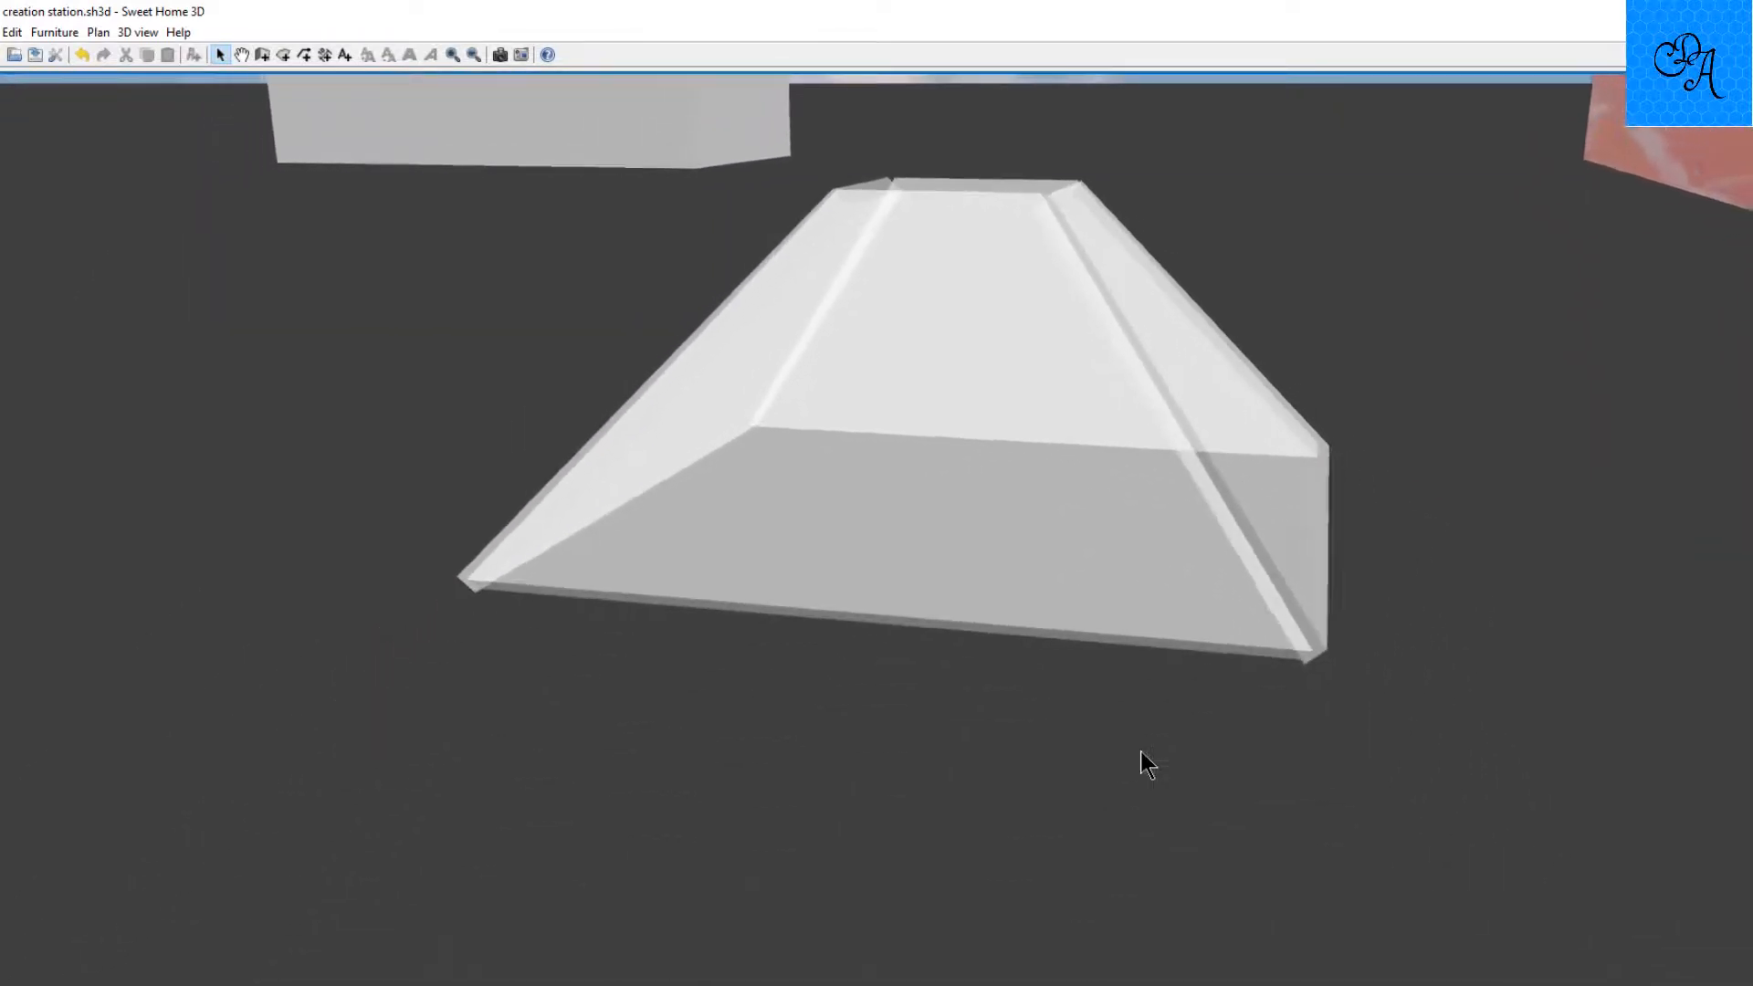
scroll(1141, 751, "down", 2)
mouse_move(1137, 753)
left_mouse_down()
mouse_move(1130, 701)
mouse_move(1147, 752)
mouse_move(1098, 736)
mouse_move(1206, 791)
mouse_move(1166, 772)
left_mouse_up()
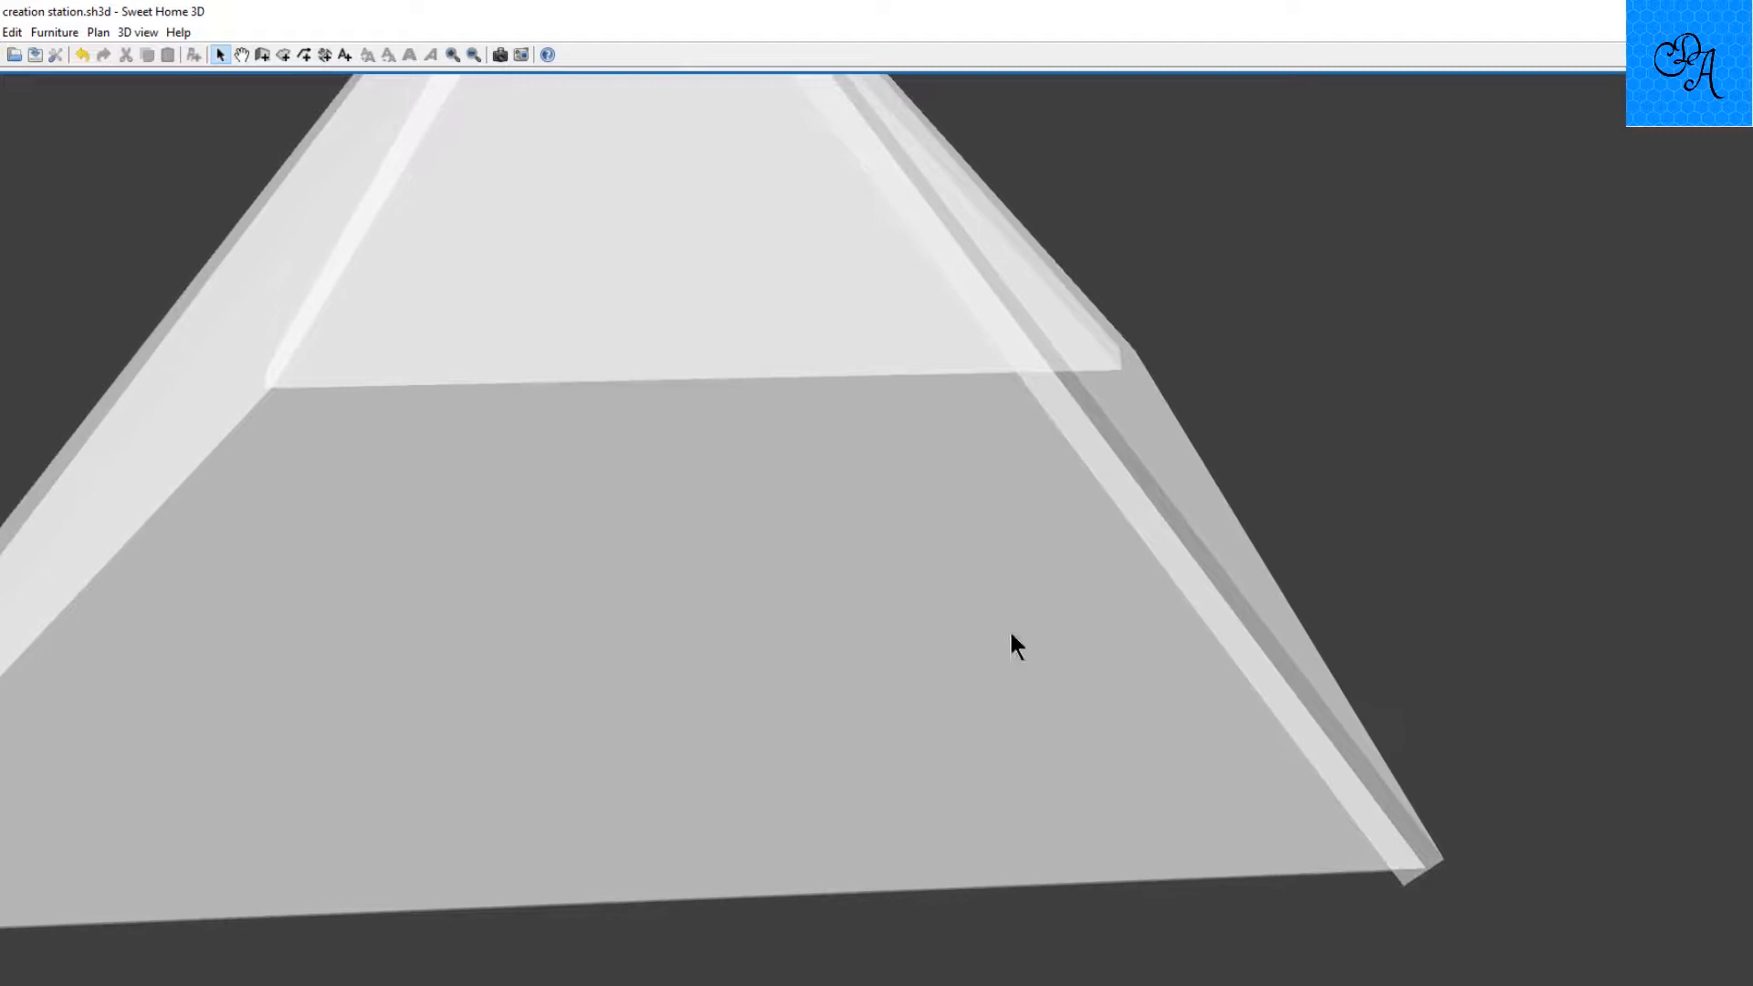
scroll(775, 495, "down", 5)
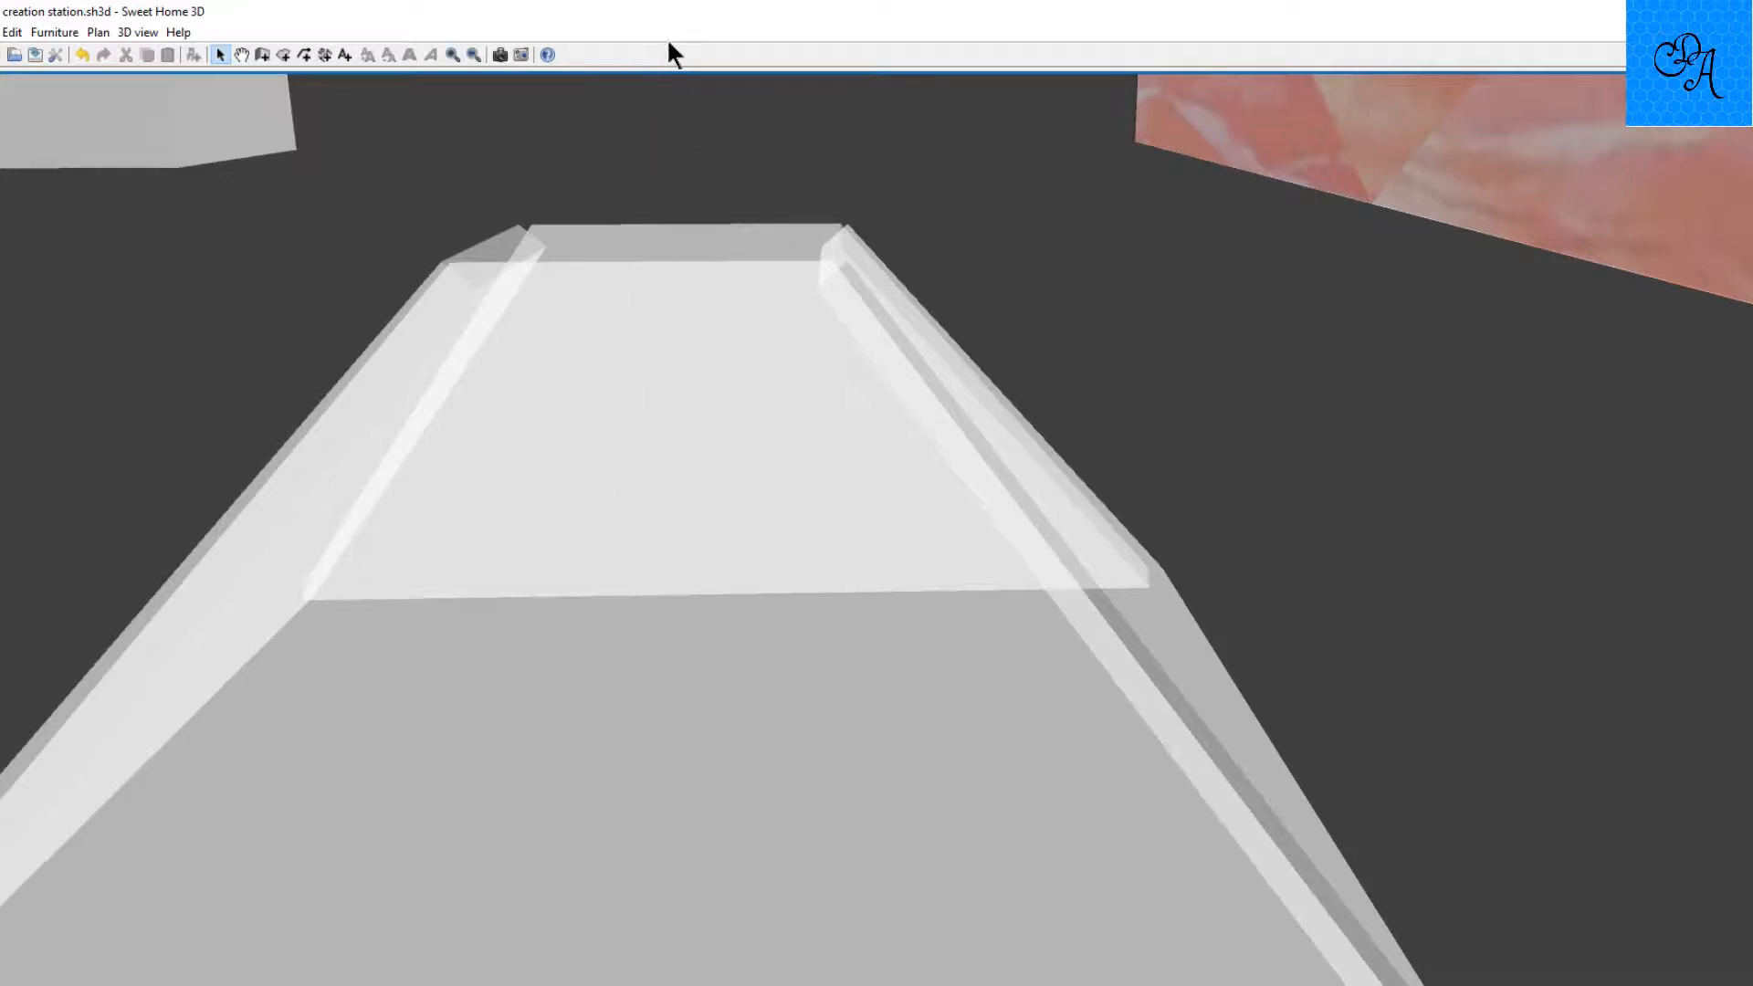
Step: Bring the plan back above the 3D view and enlarge the area around the assembled shade
left_click_drag(680, 72, 595, 421)
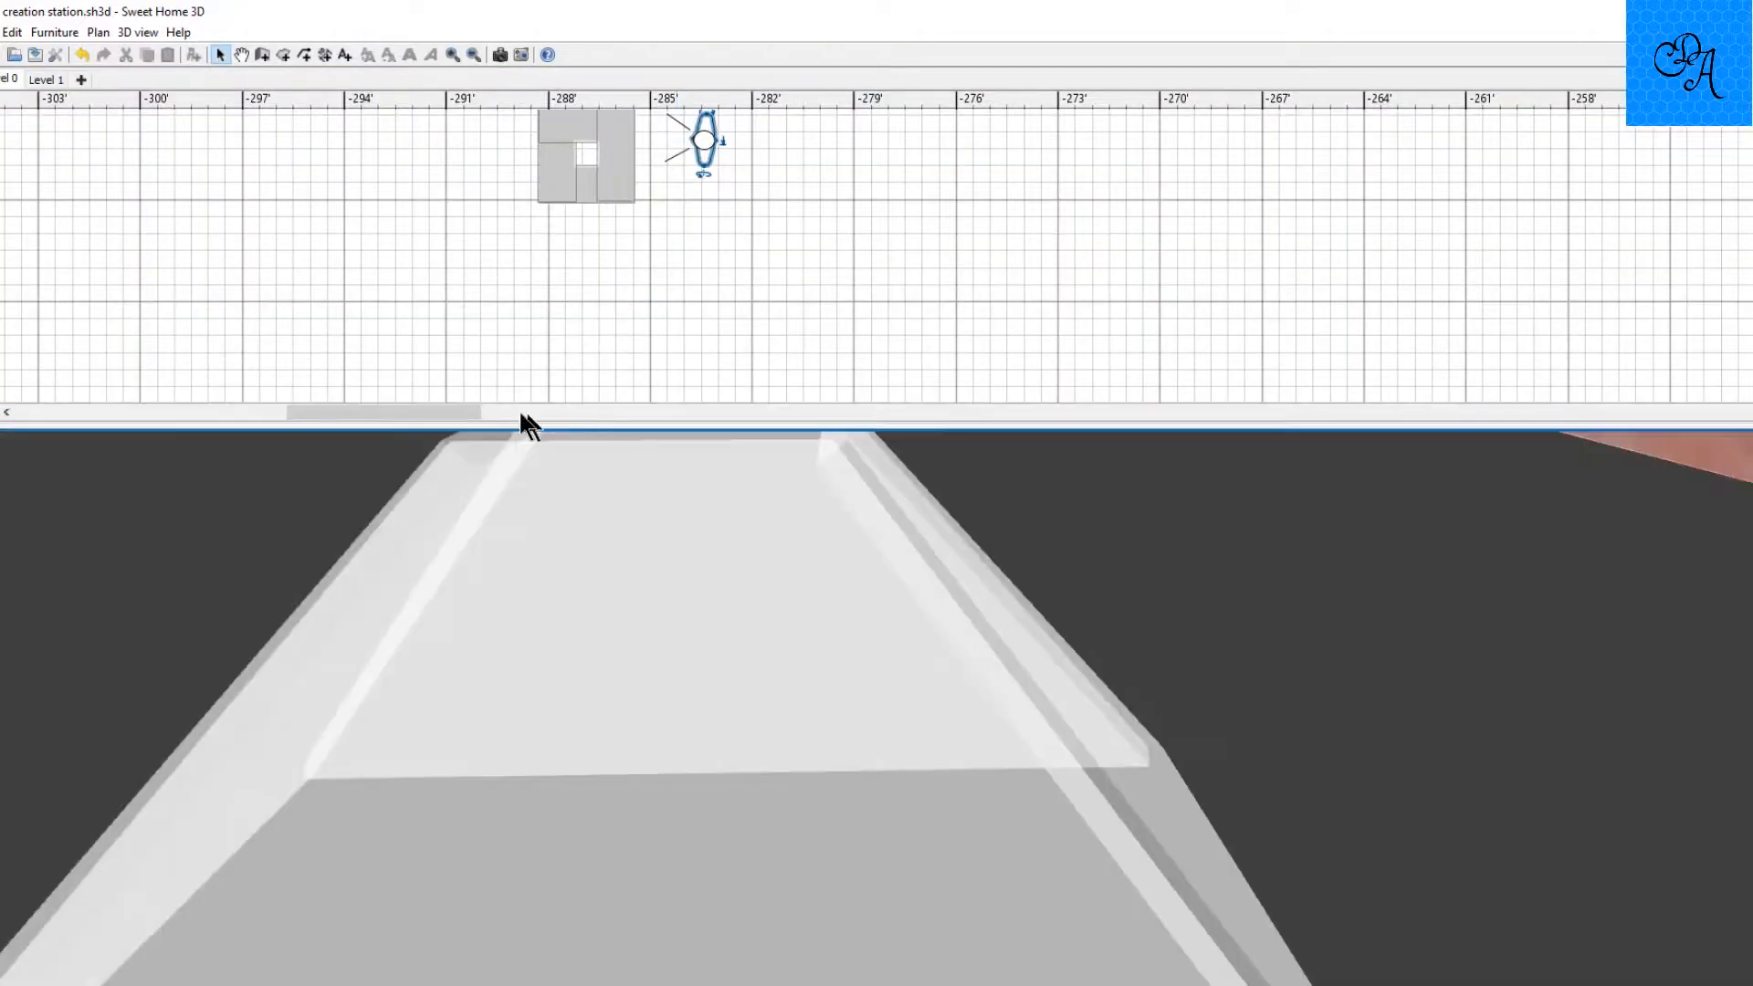
scroll(544, 263, "down", 2)
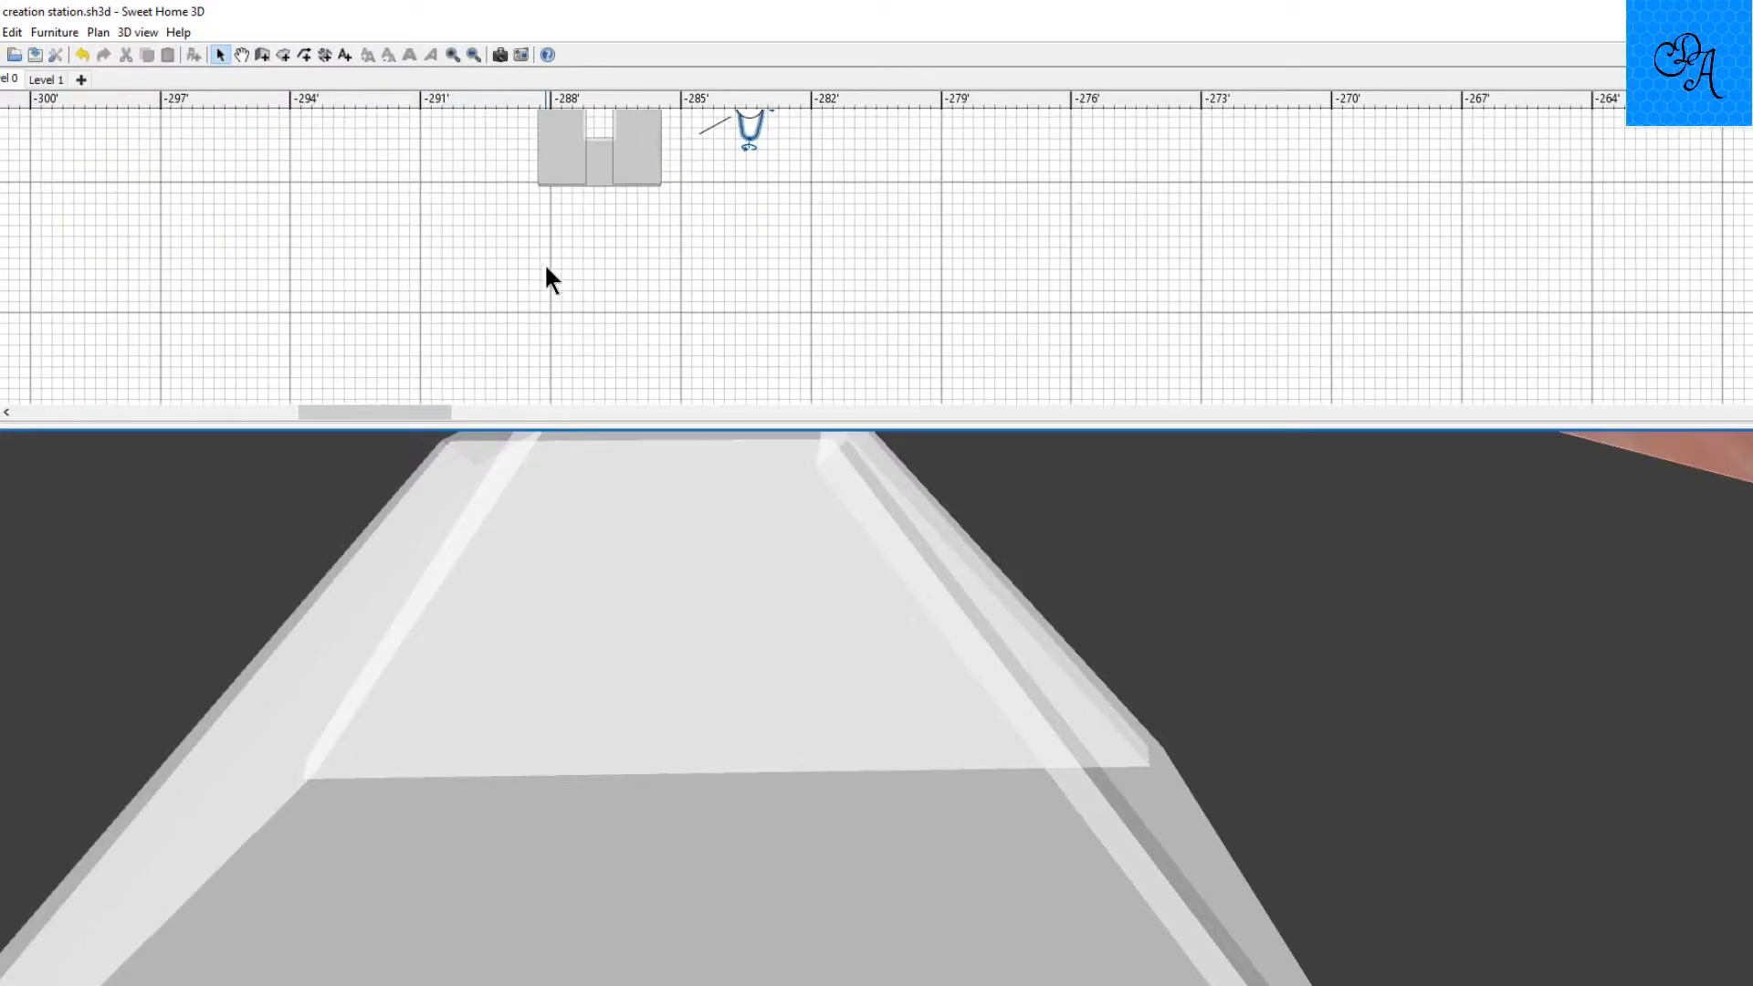
scroll(544, 263, "up", 3, "ctrl")
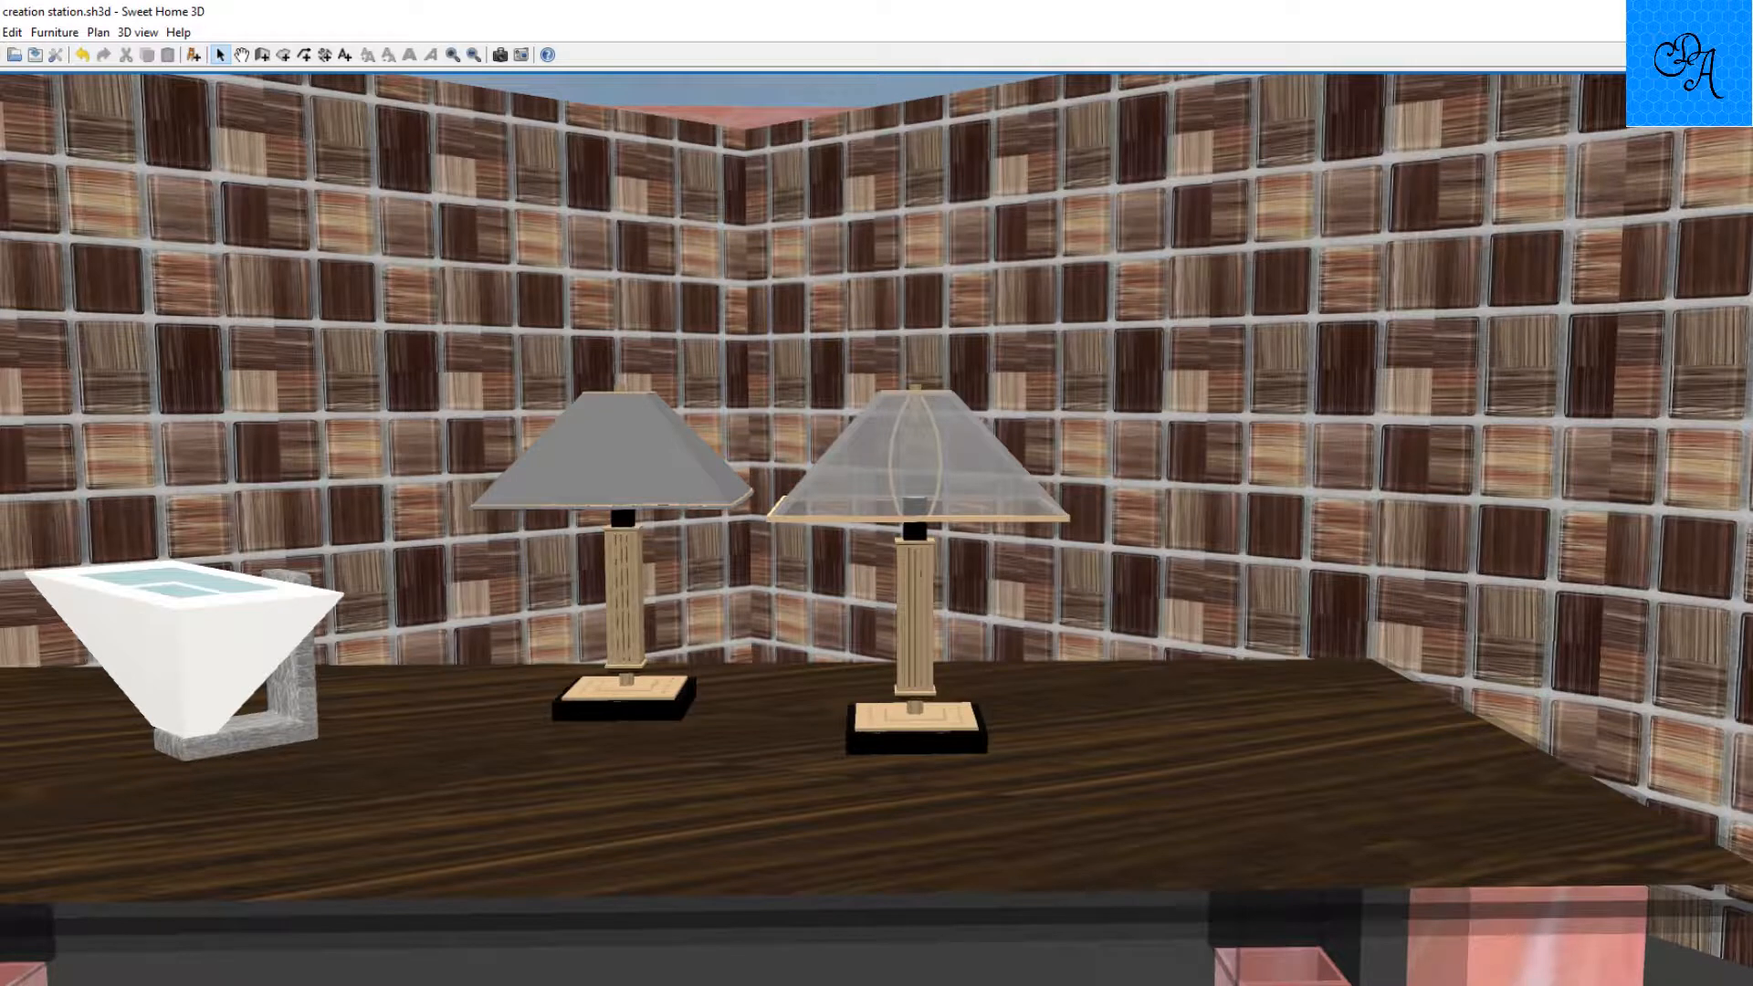
Step: Examine the two finished table lamps up close in the 3D view, including the clear shade's inner frame and bulb holder
scroll(759, 622, "up", 1)
scroll(760, 623, "up", 5)
scroll(759, 626, "up", 5)
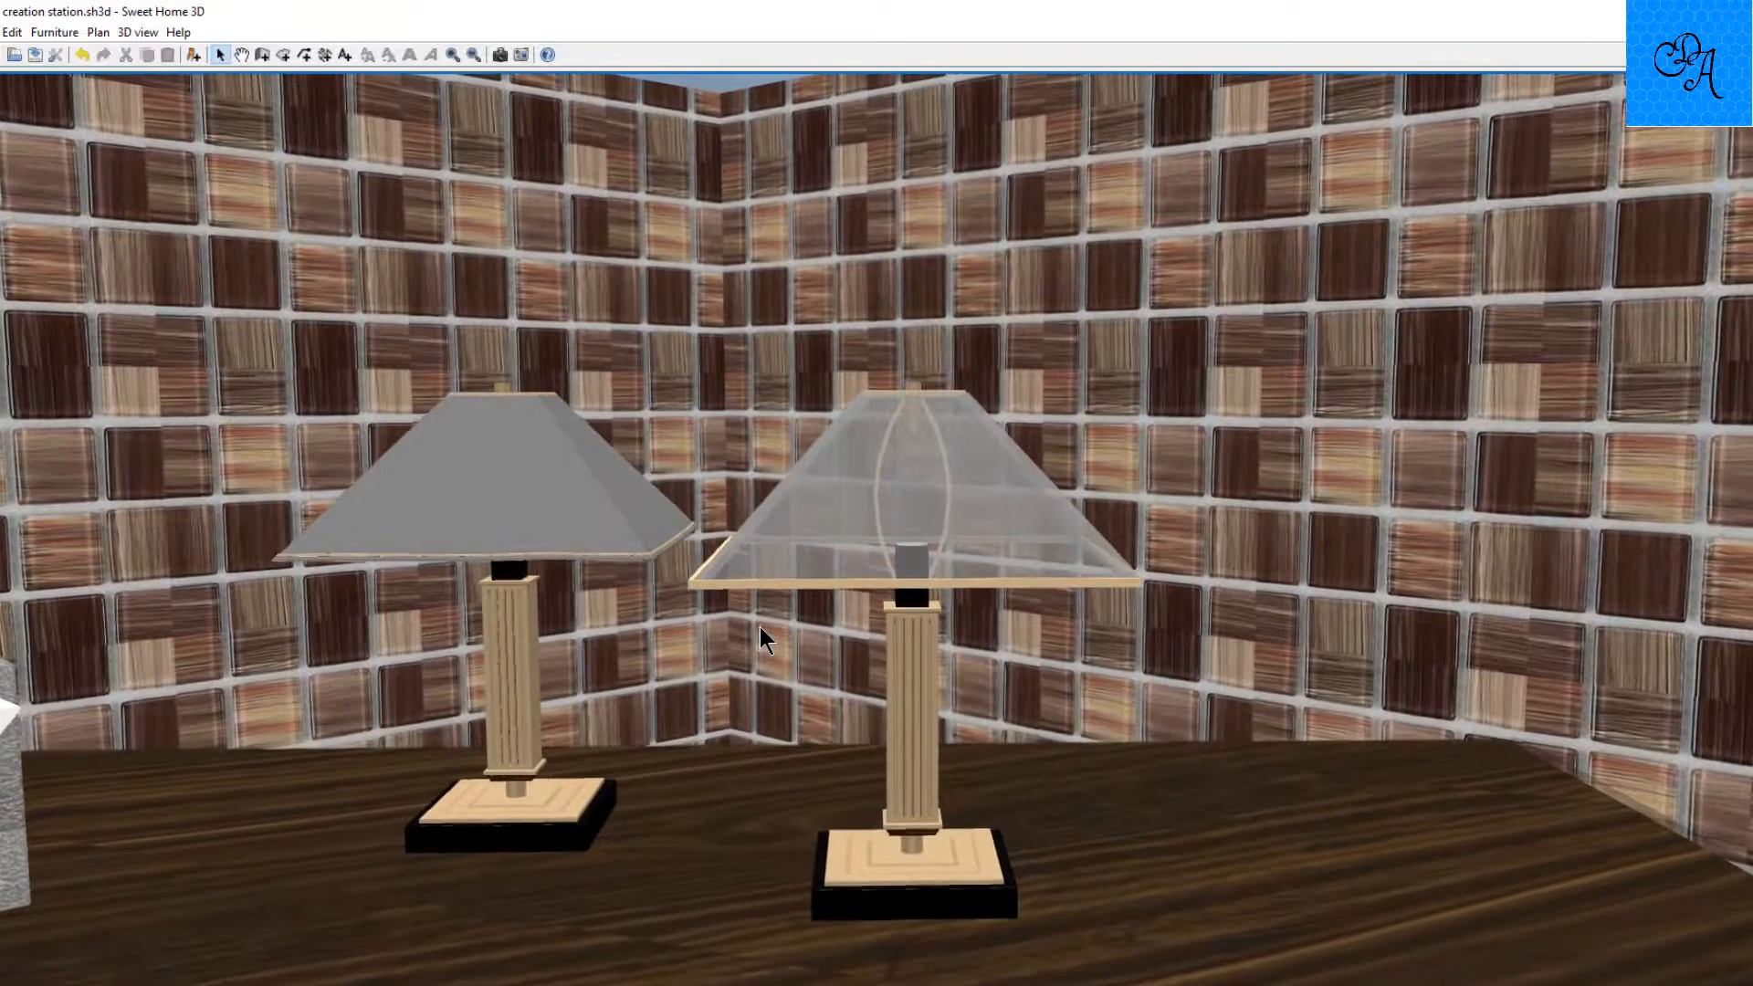
scroll(759, 630, "up", 4)
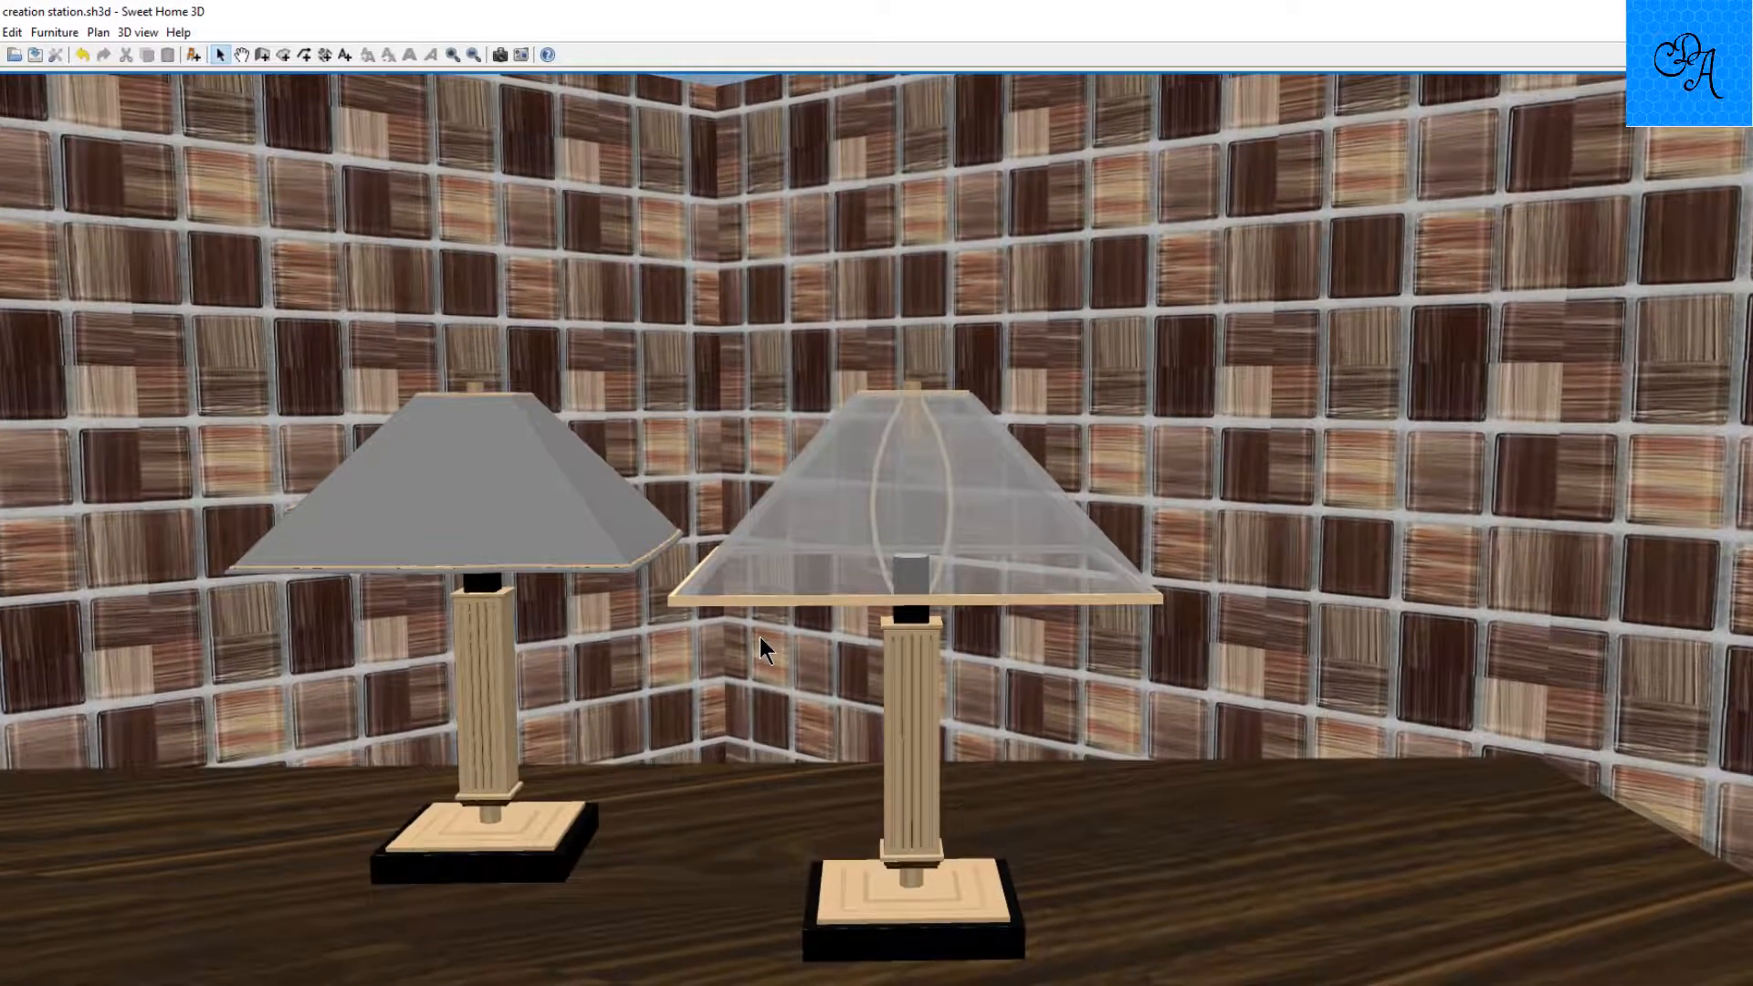
scroll(760, 637, "up", 3)
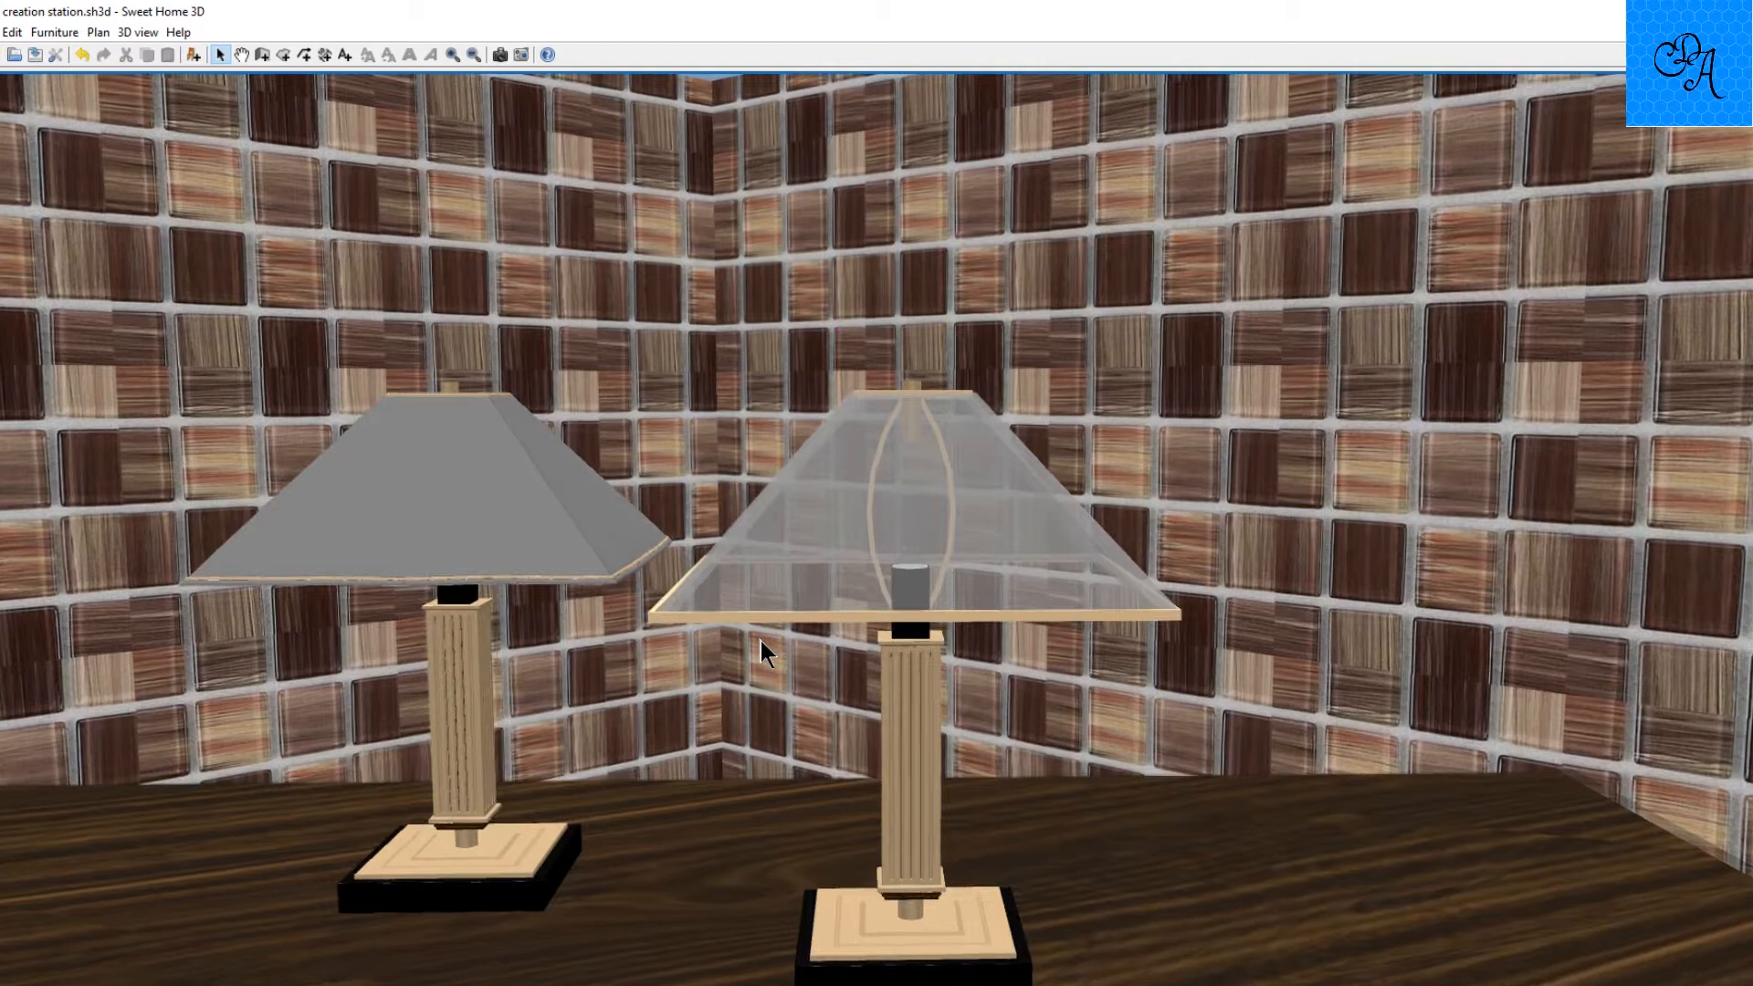
scroll(762, 641, "up", 4)
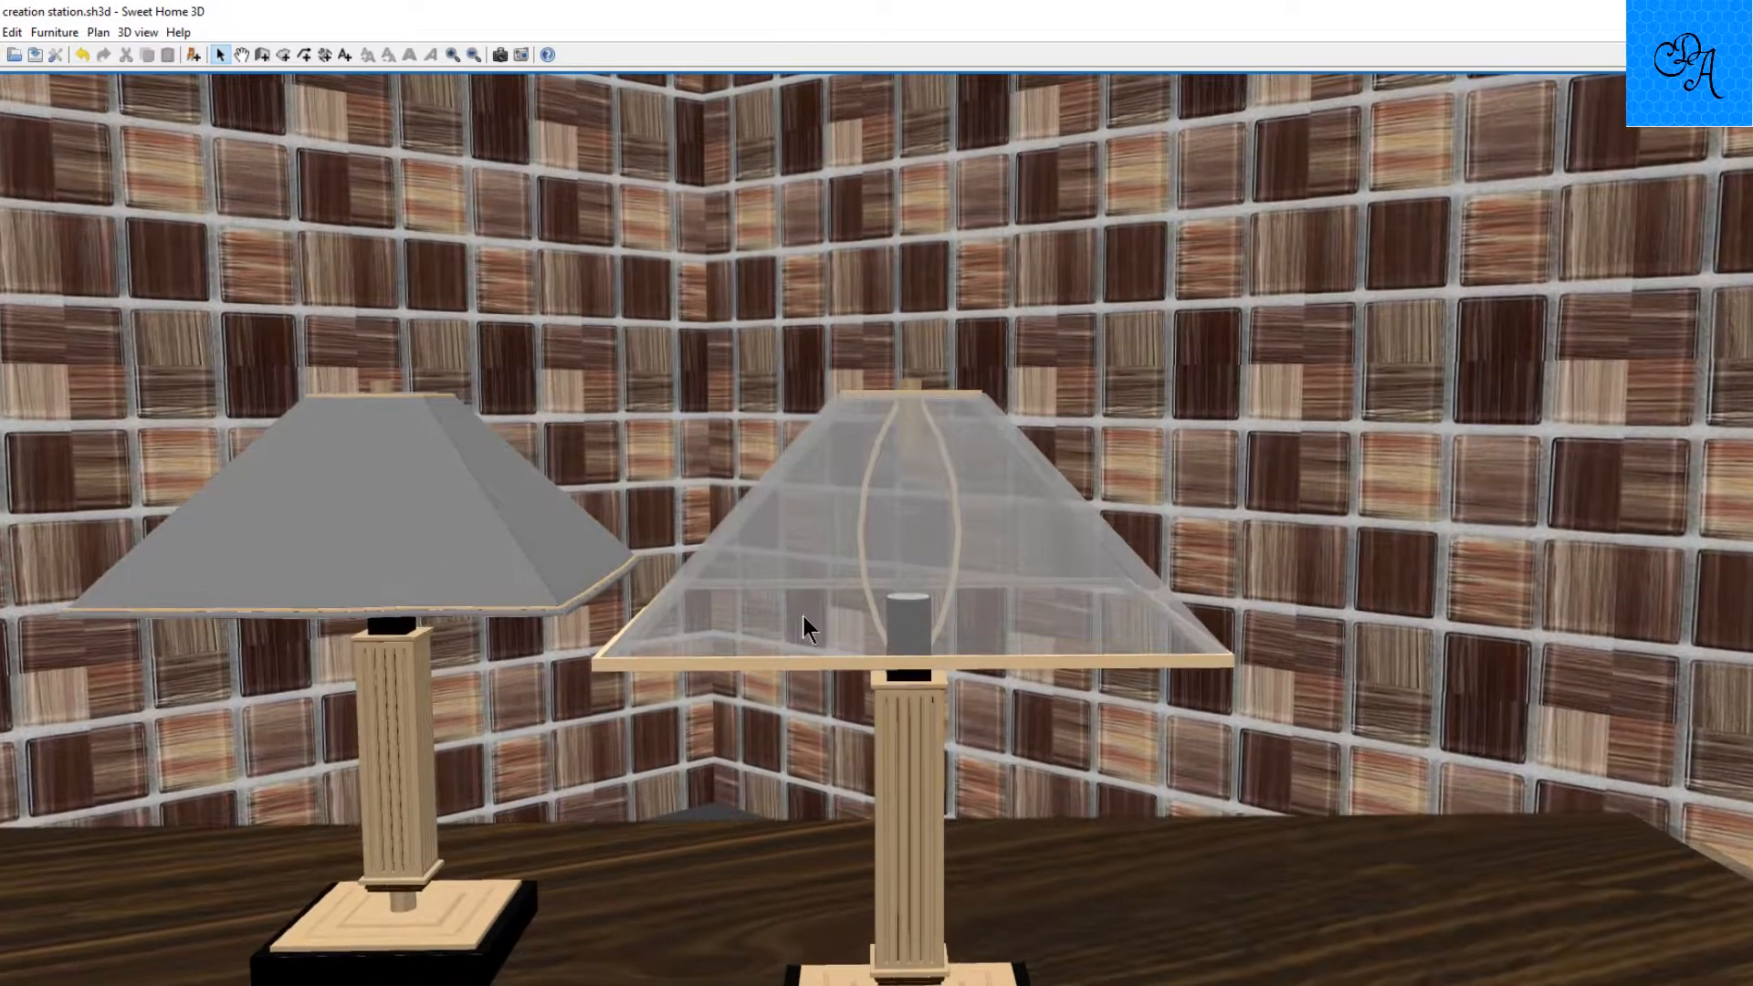
scroll(806, 617, "up", 4)
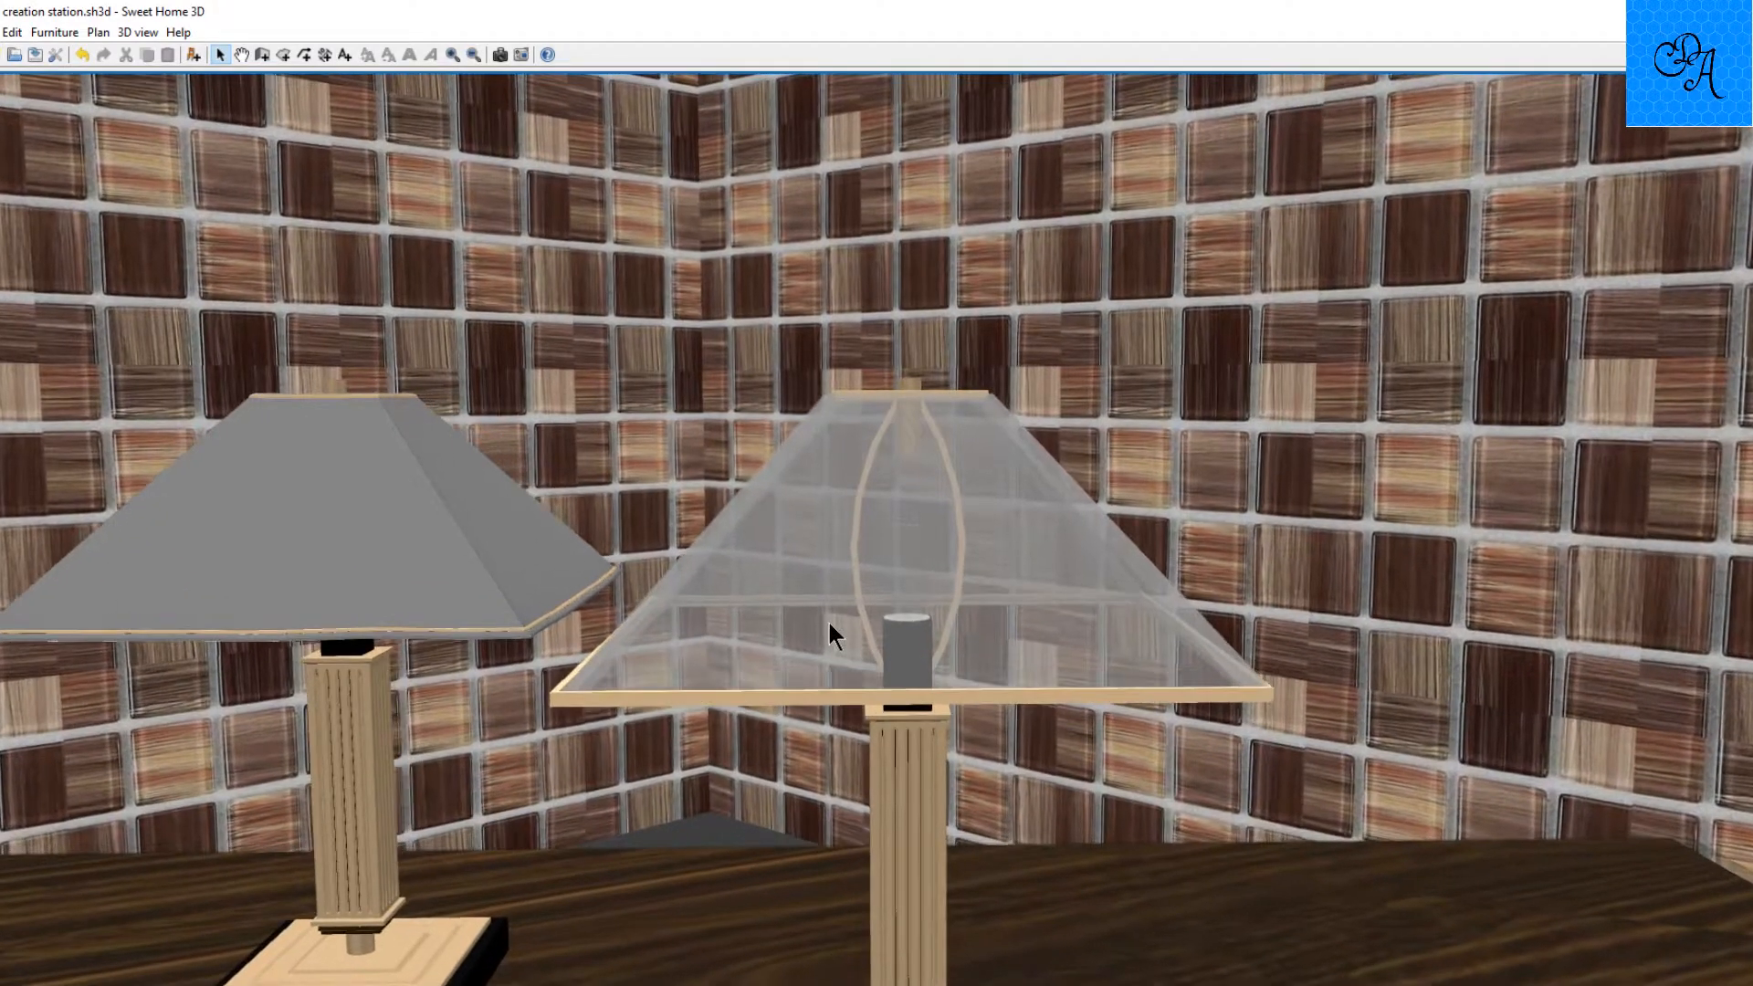
scroll(983, 579, "up", 1)
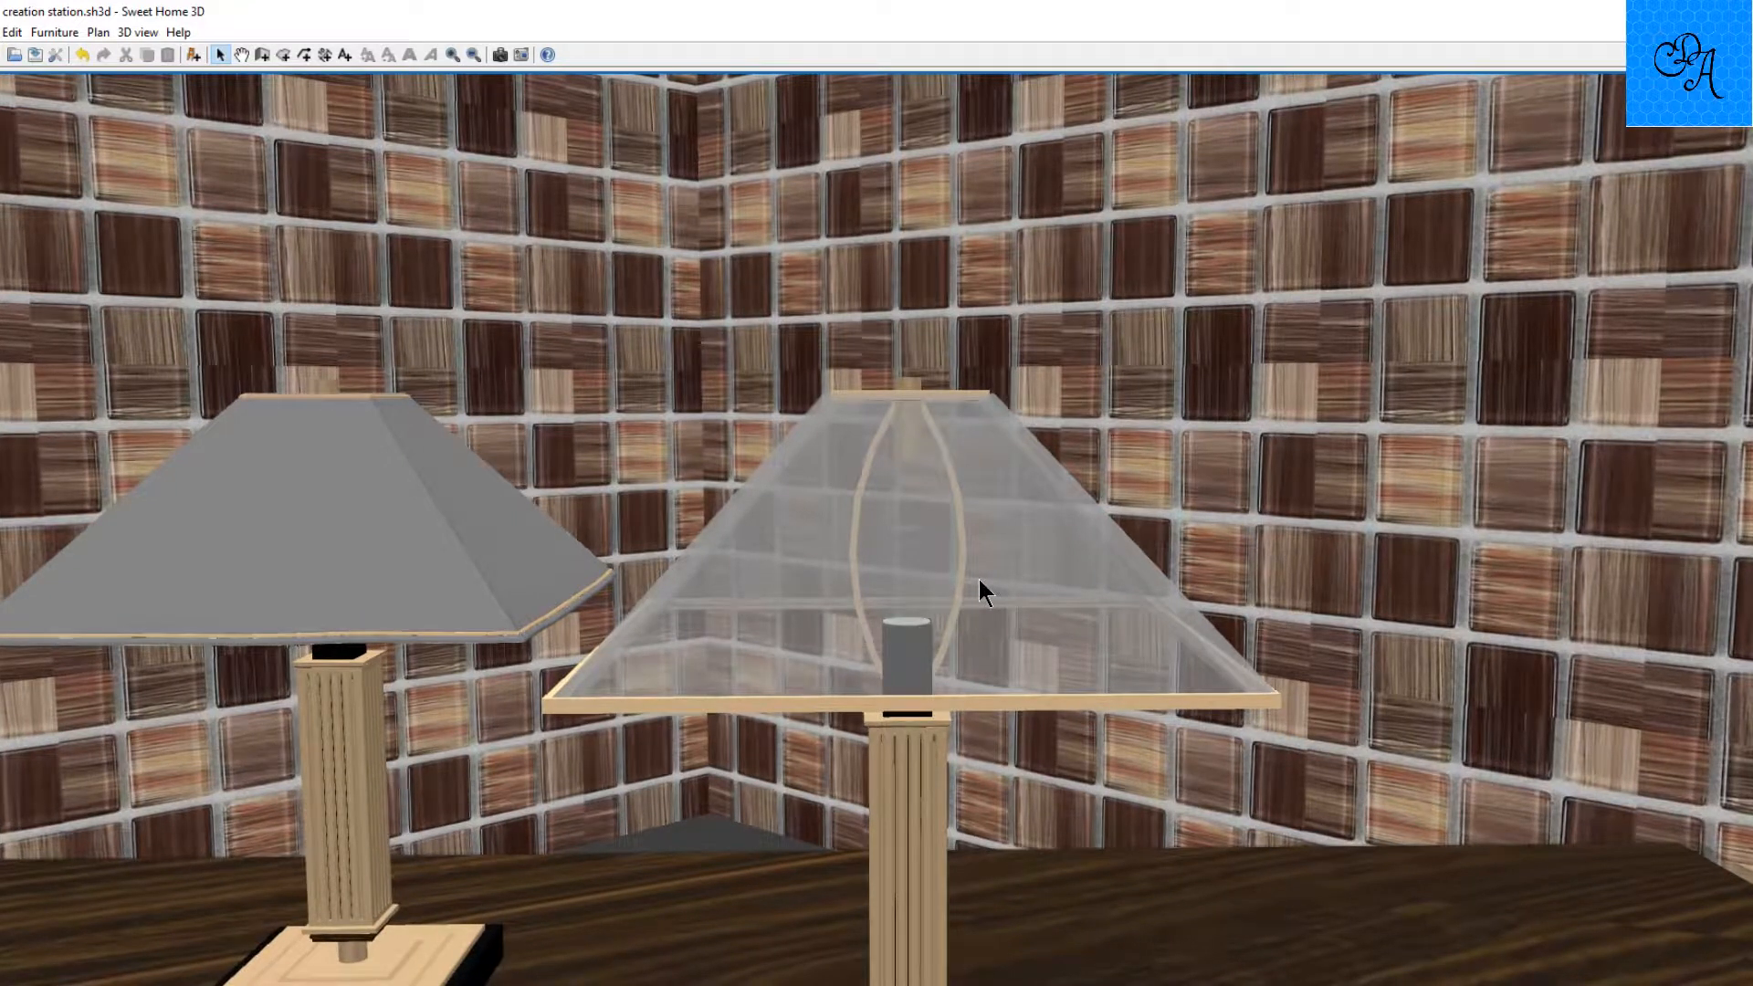
left_click_drag(977, 575, 957, 563)
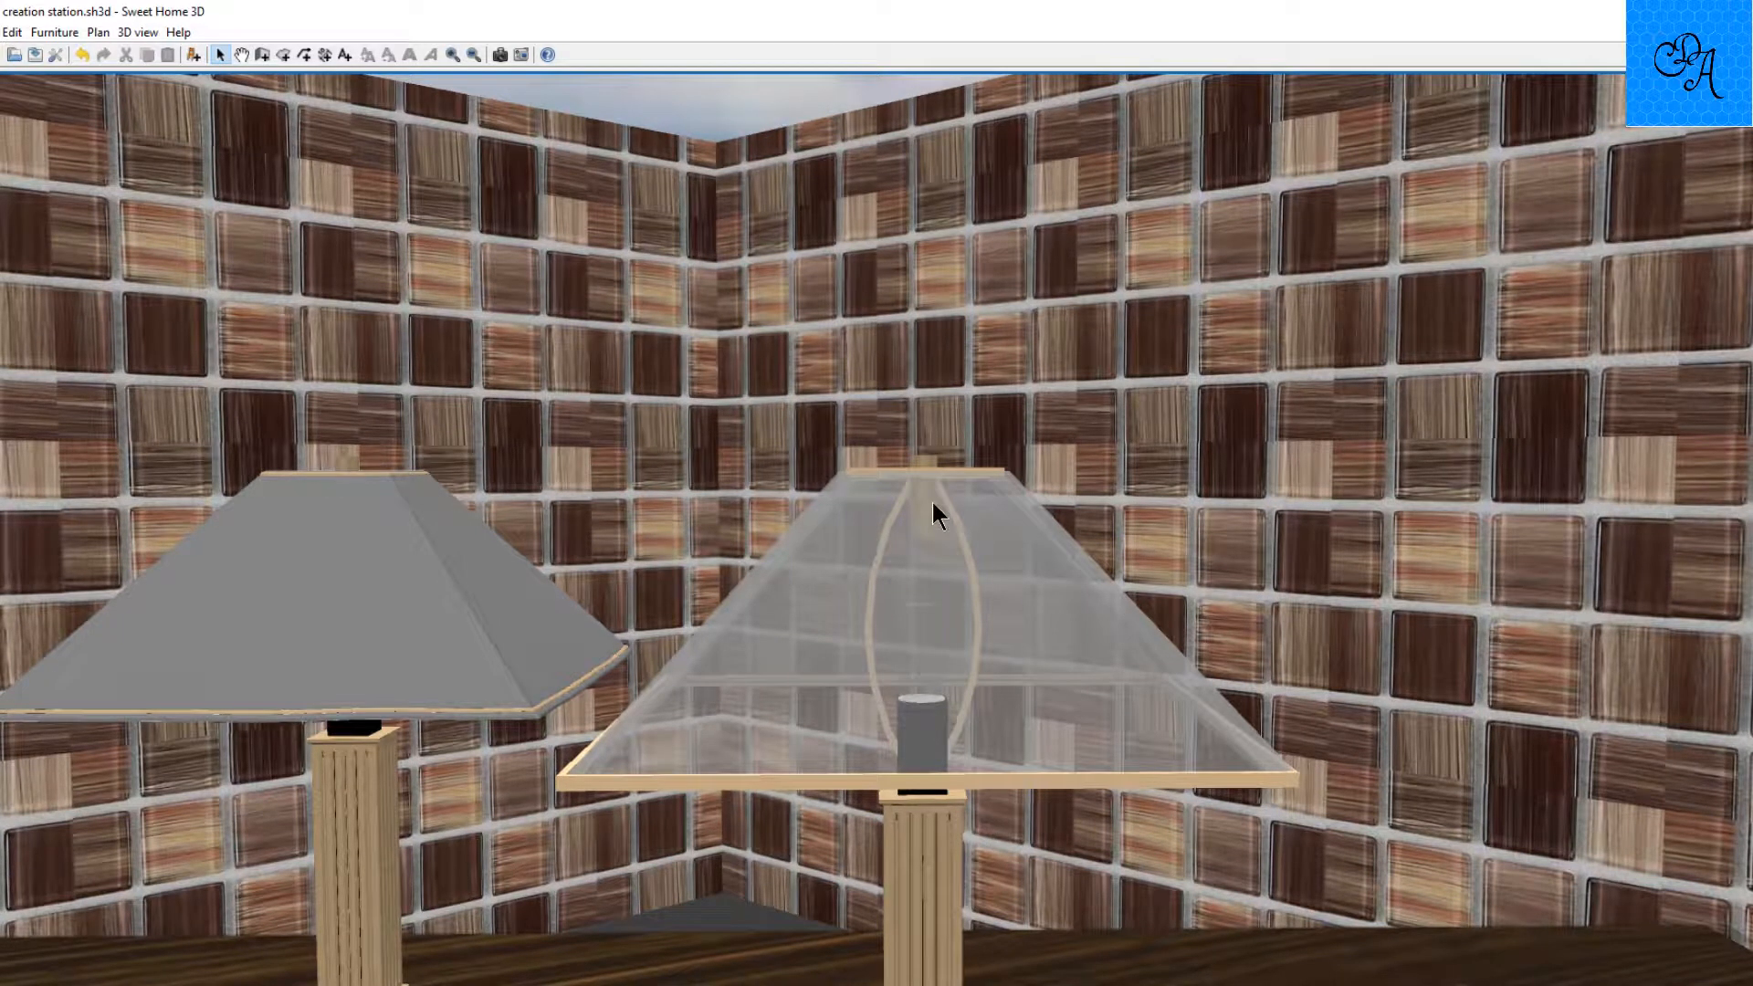
Step: Set the virtual visitor's eyes elevation to 6'
right_click(847, 604)
left_click(882, 663)
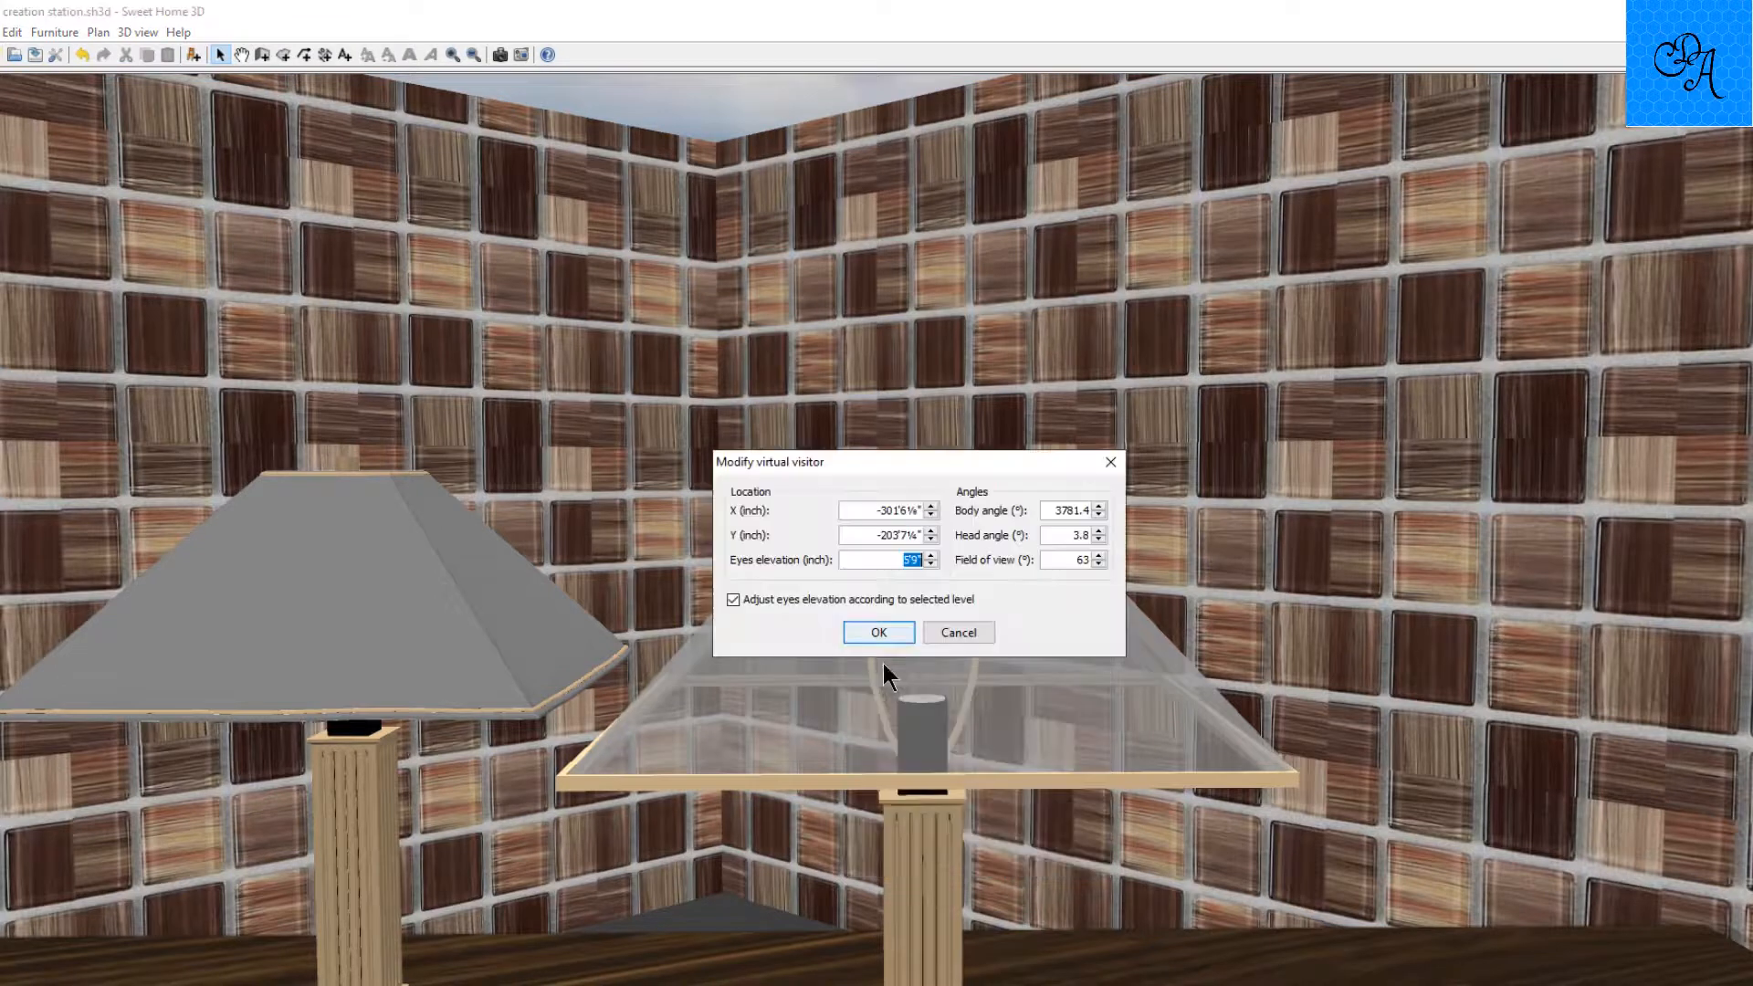
type("6'")
key("Return")
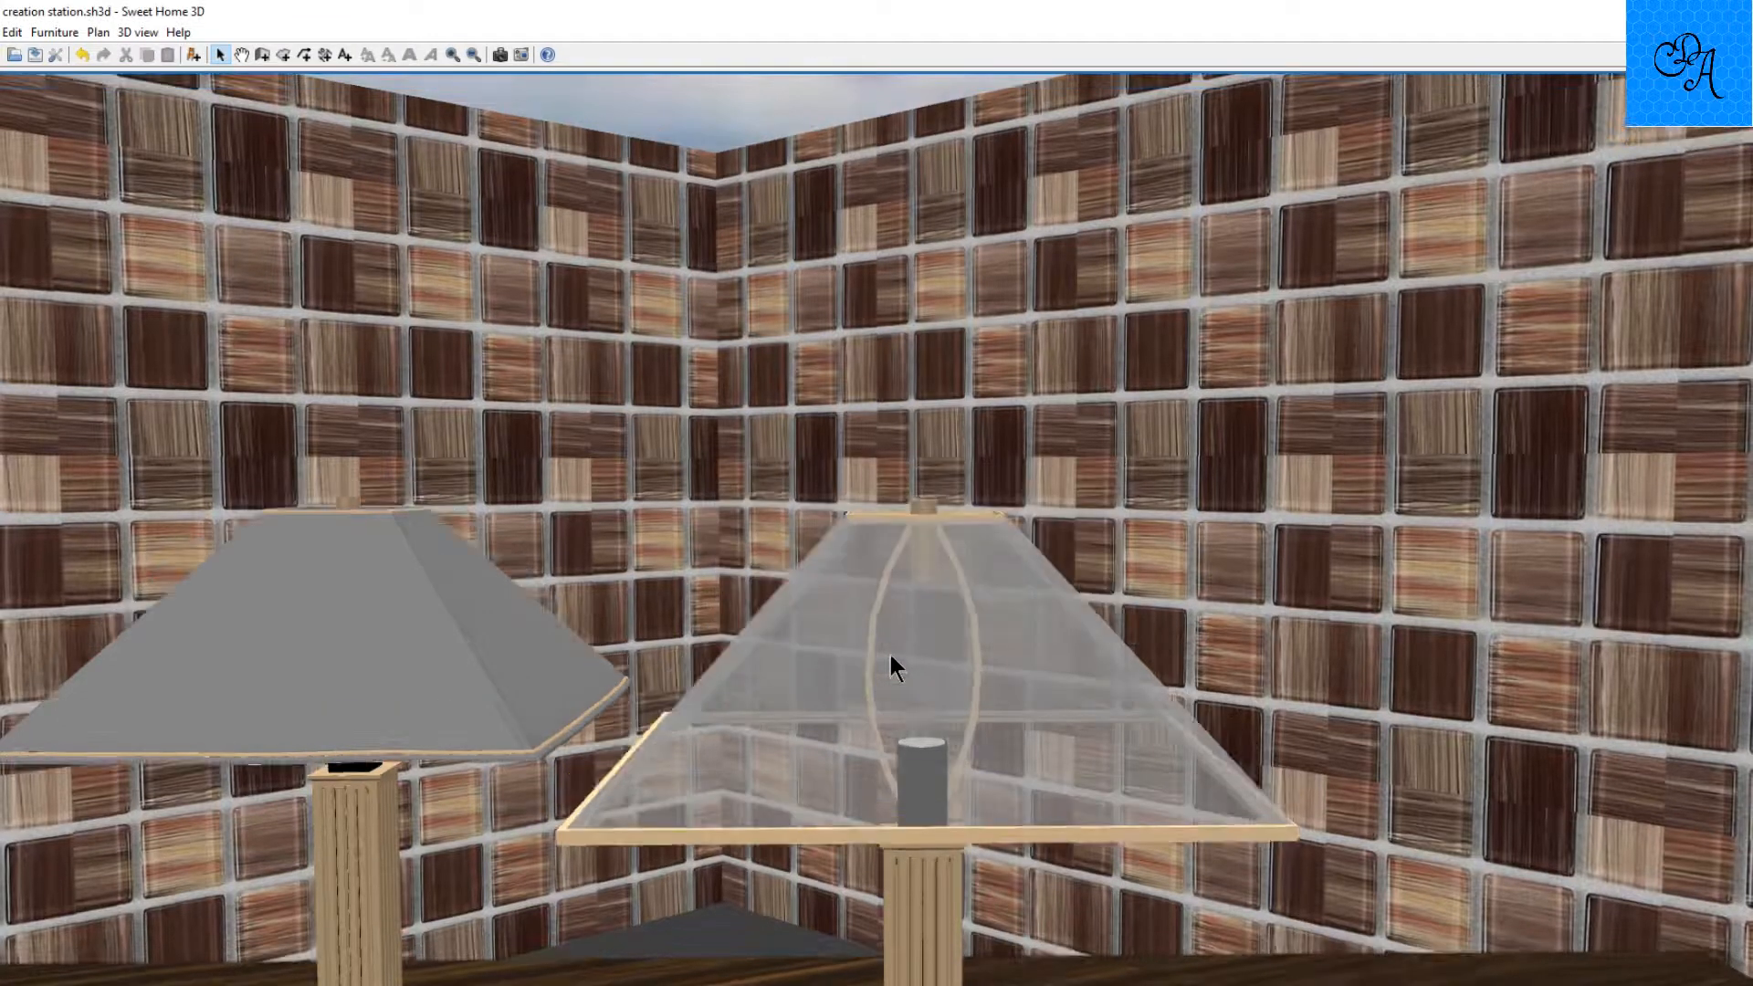
Step: Raise the virtual visitor's eyes elevation to 8' and examine the open tops of the lamp shades from above
right_click(884, 649)
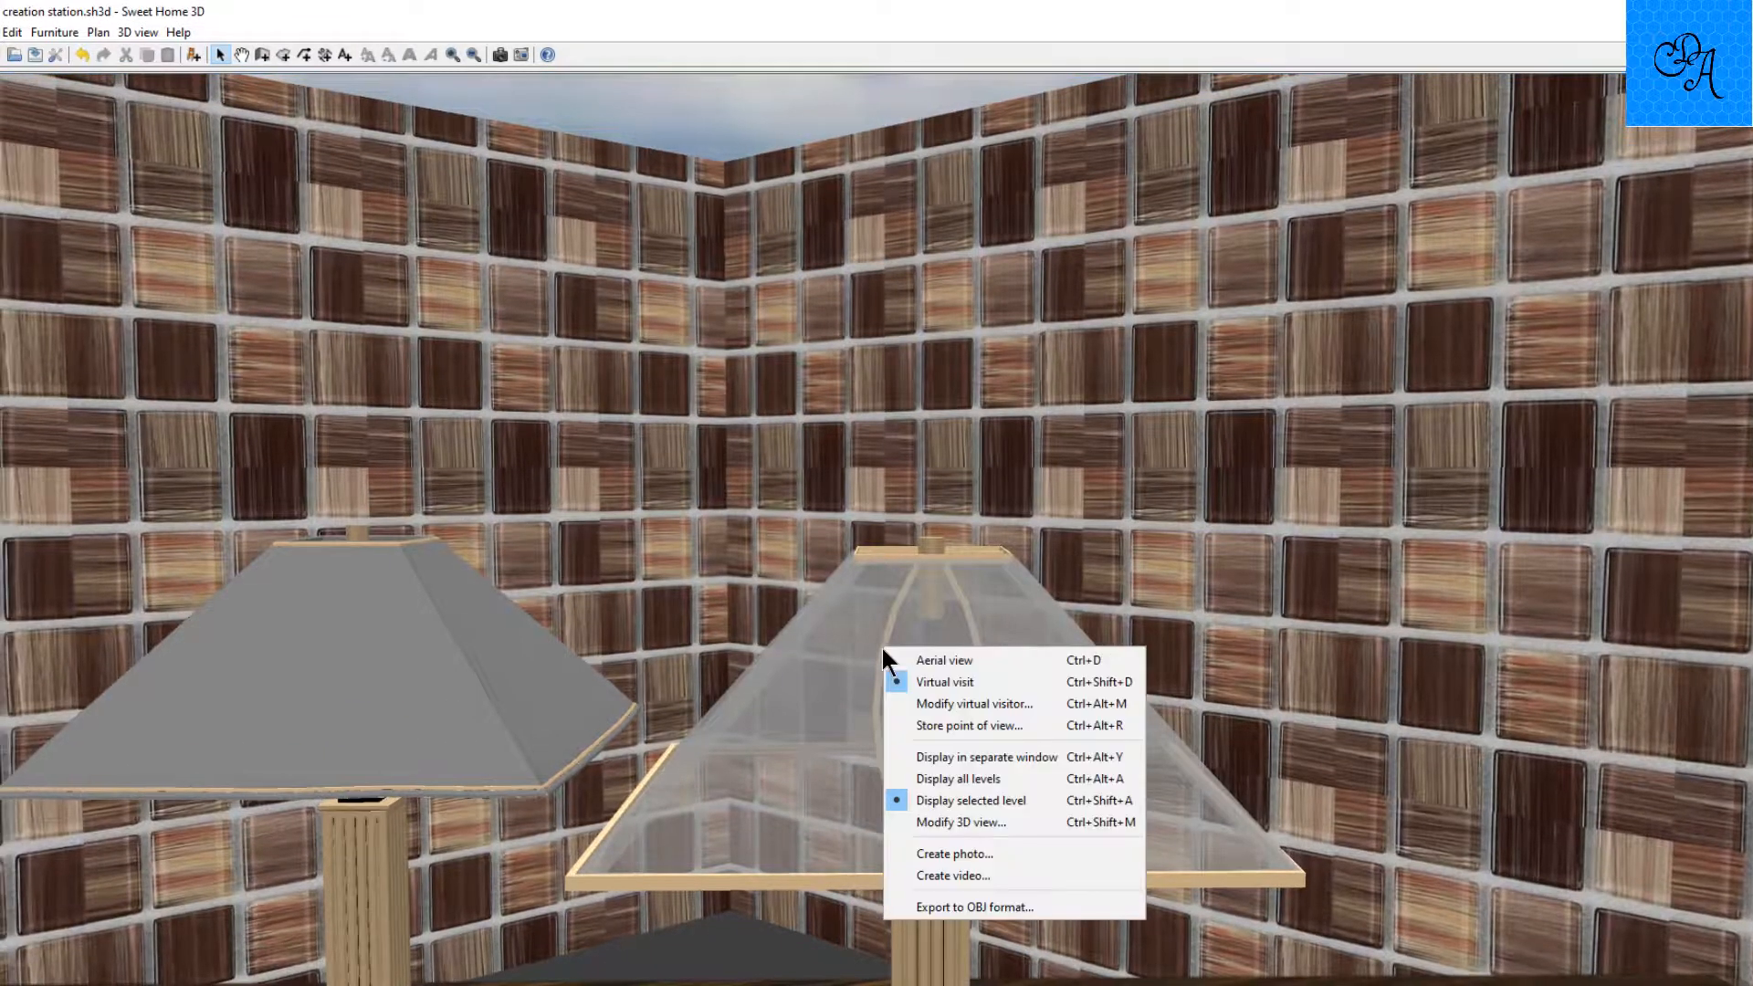
left_click(948, 704)
type("10")
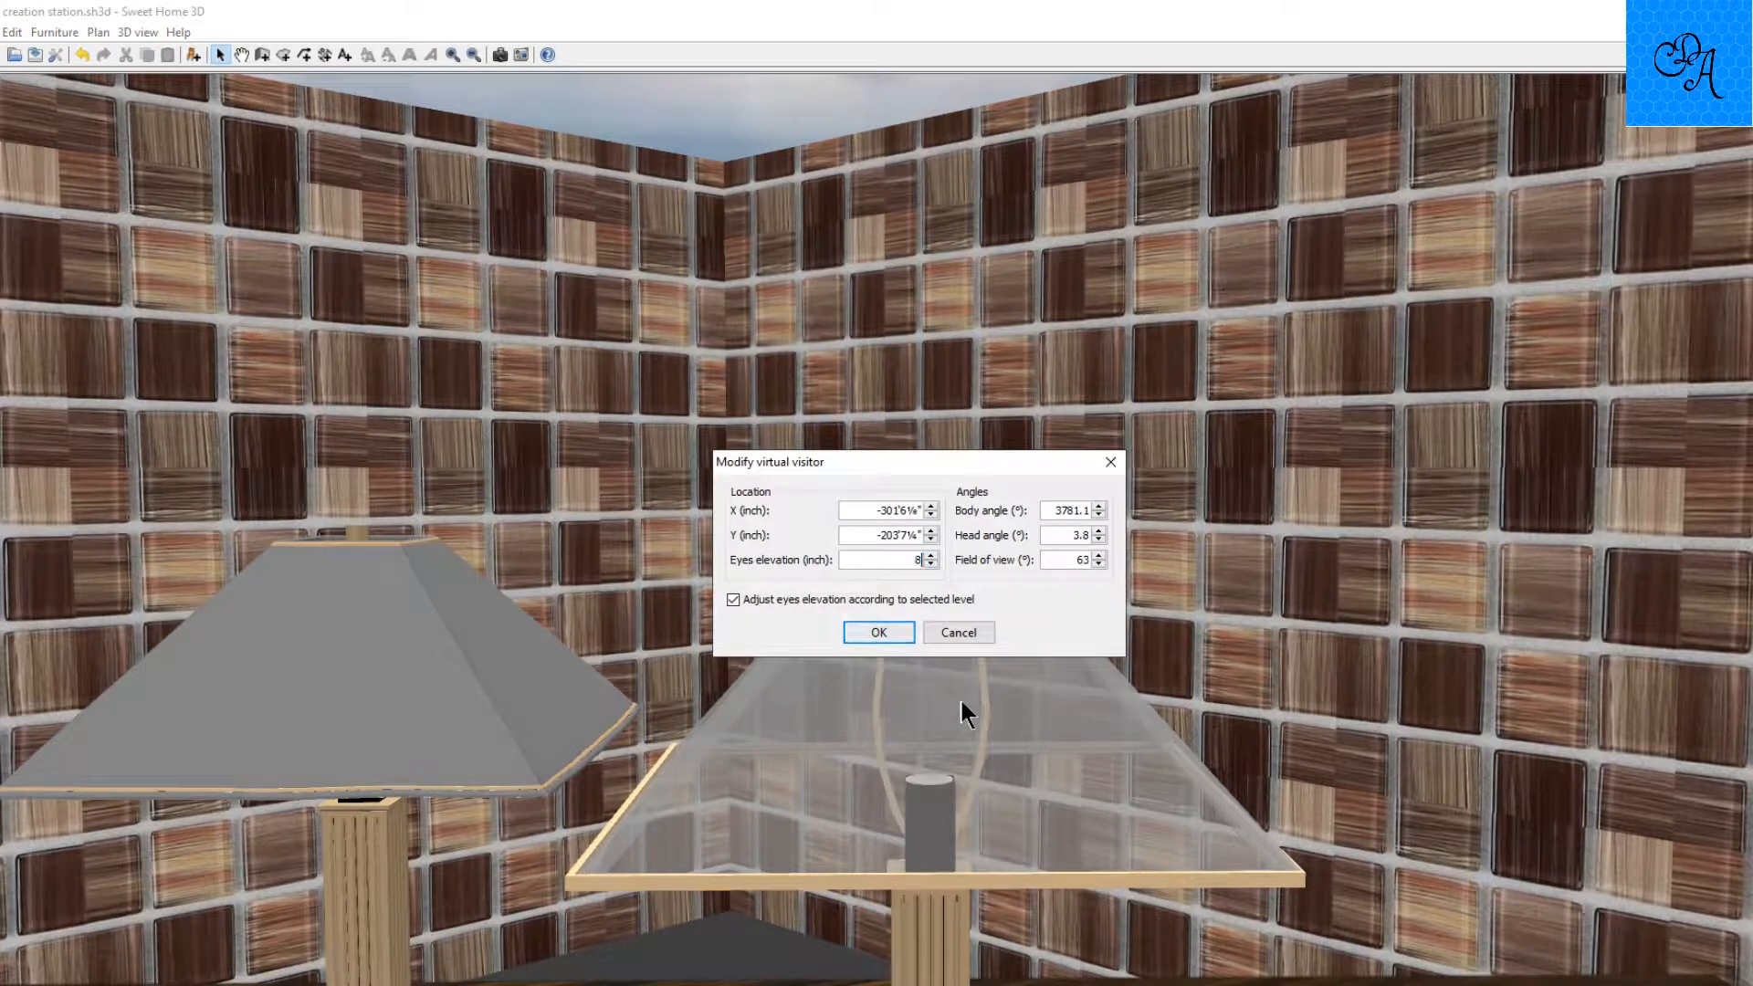
key("Return")
left_click_drag(947, 753, 823, 880)
scroll(946, 819, "up", 2)
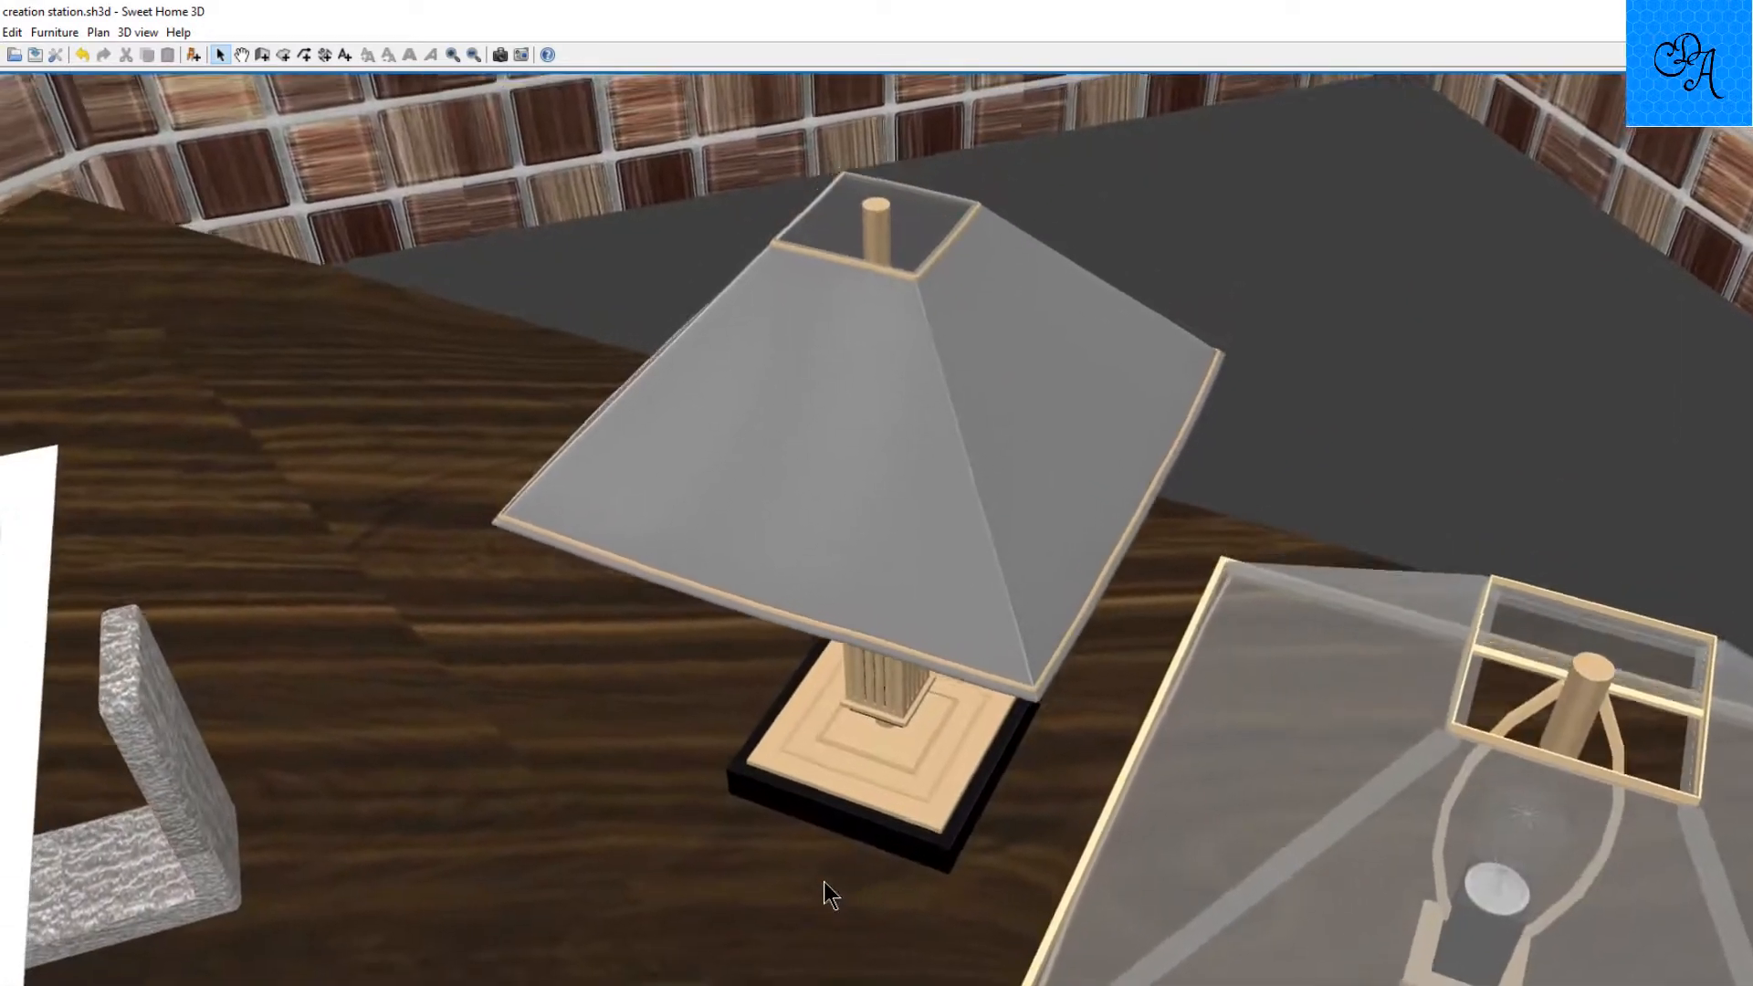
scroll(824, 881, "up", 10)
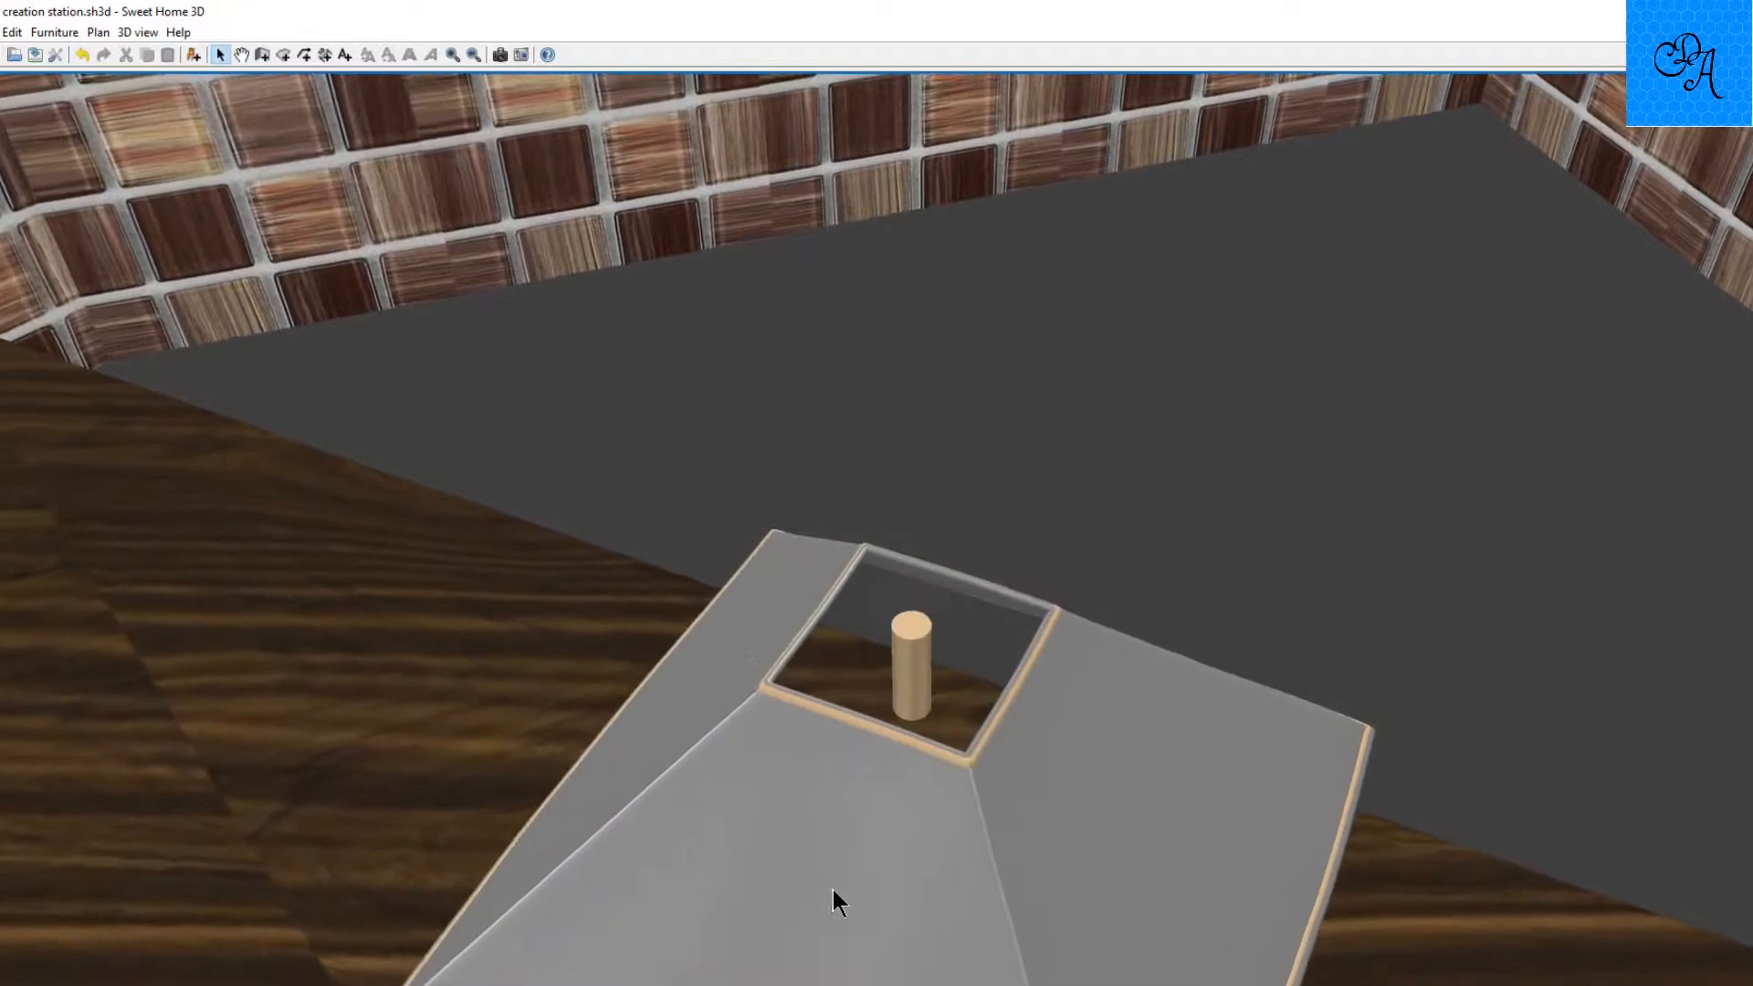
scroll(833, 890, "down", 3)
left_click_drag(835, 891, 919, 792)
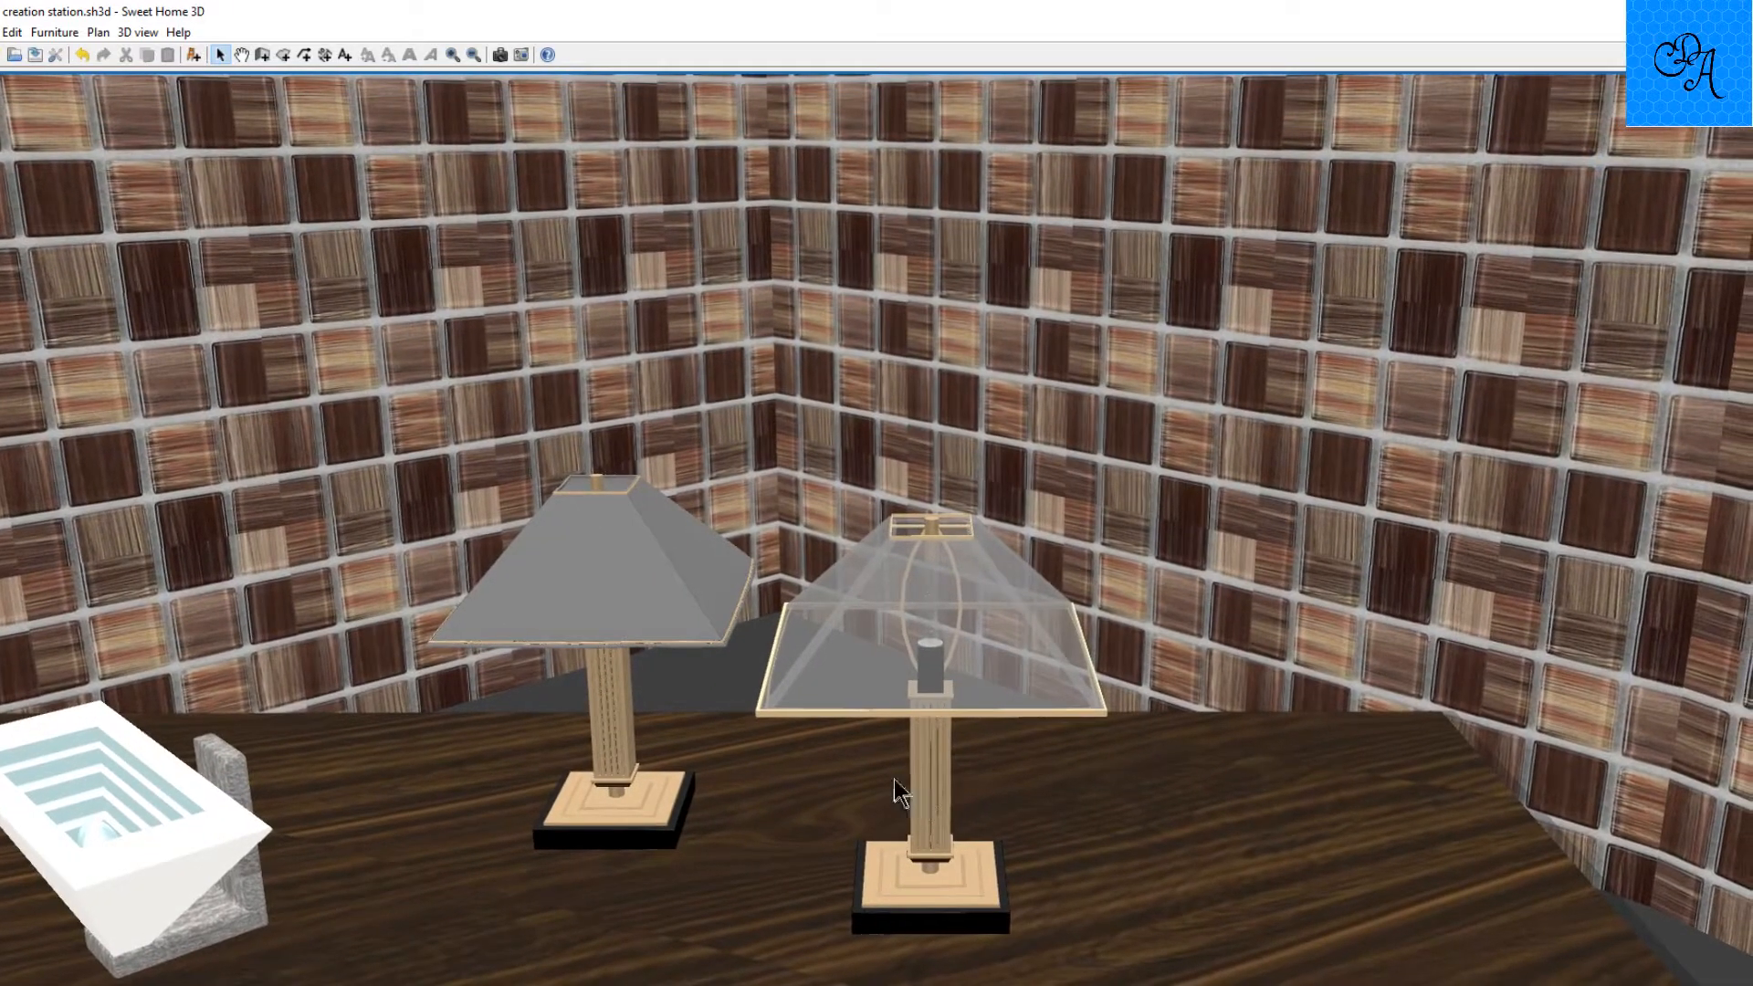
Step: Set the virtual visitor's eyes elevation to 5'9"
right_click(872, 694)
left_click(914, 747)
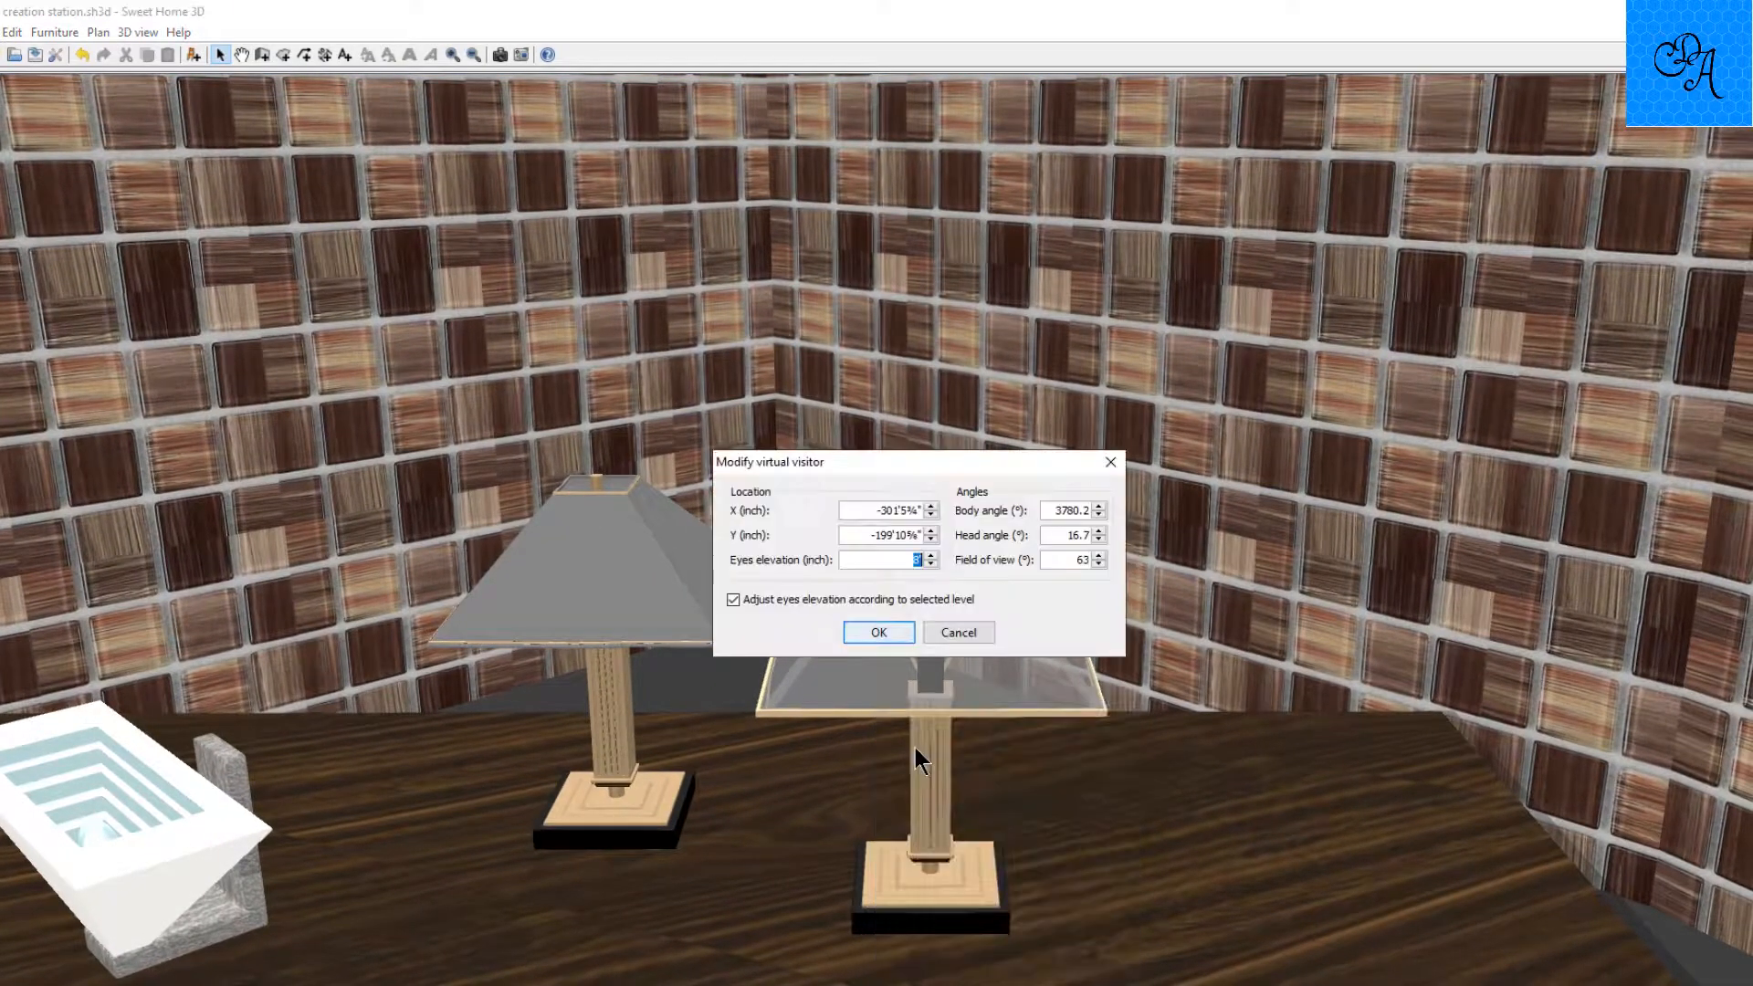
type("5'9")
key("Return")
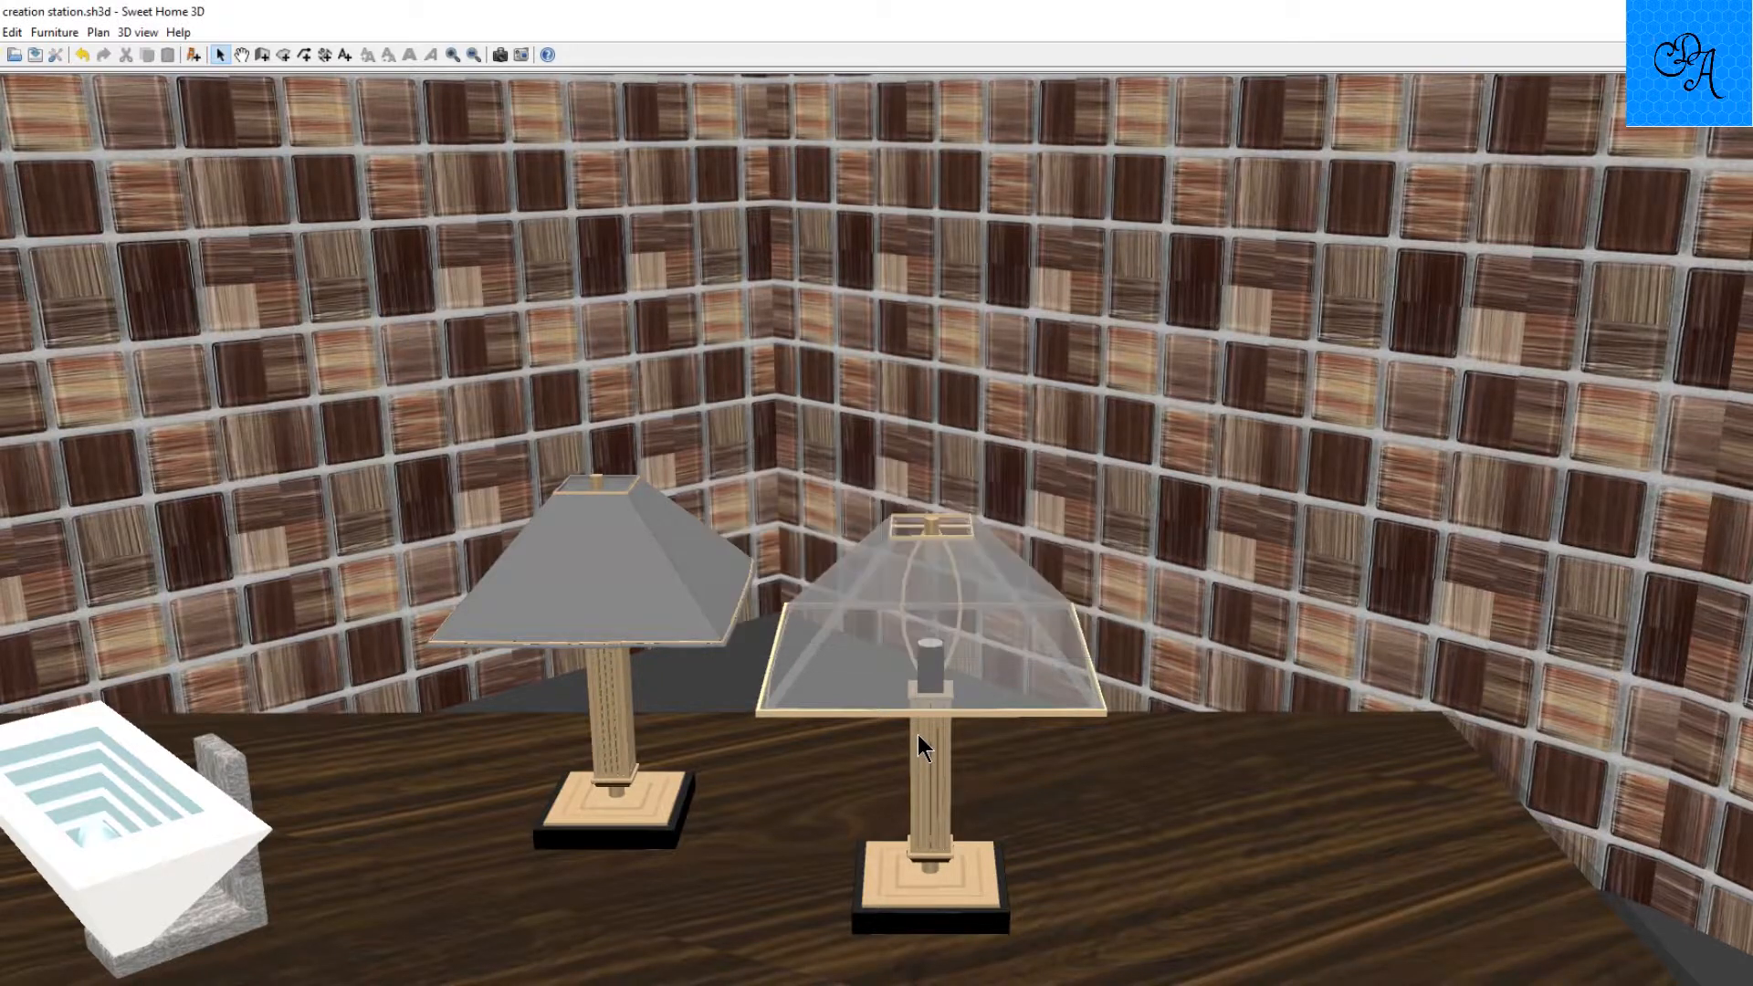
Step: Examine the white and the transparent tapered lights on the table, first close up and from farther back
mouse_move(920, 692)
left_mouse_down()
mouse_move(916, 648)
mouse_move(916, 683)
left_mouse_up()
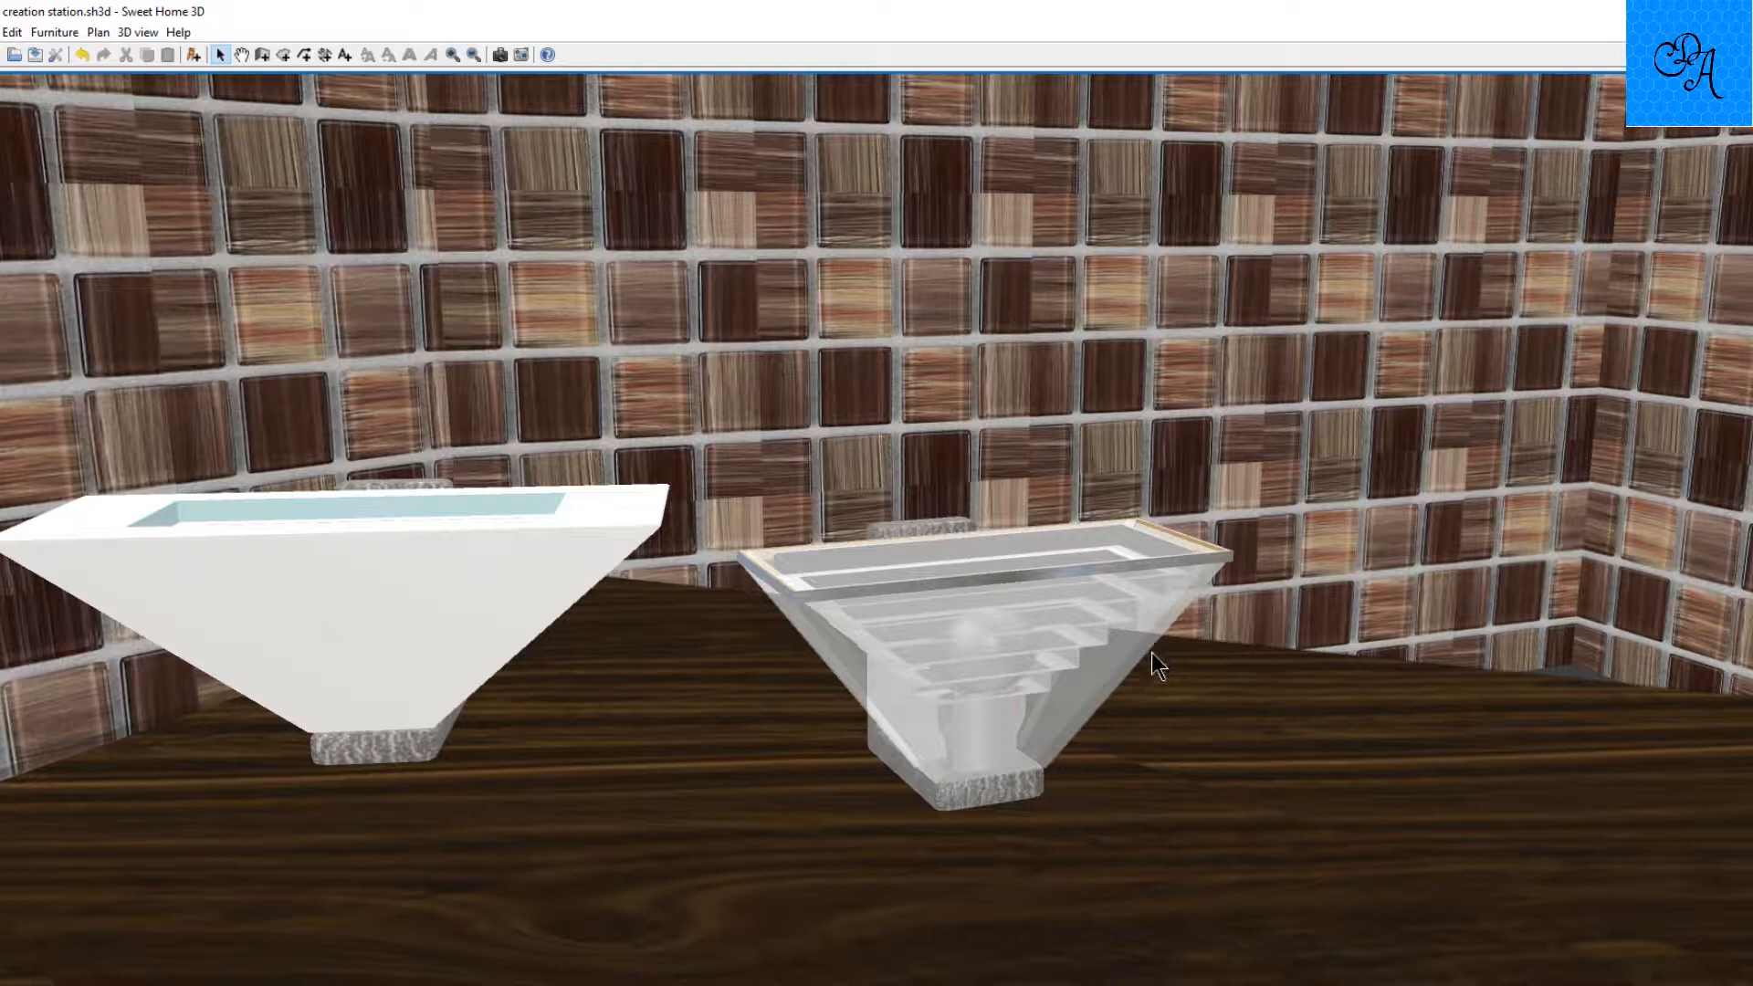
mouse_move(1089, 628)
left_mouse_down()
mouse_move(1097, 639)
mouse_move(1068, 650)
left_mouse_up()
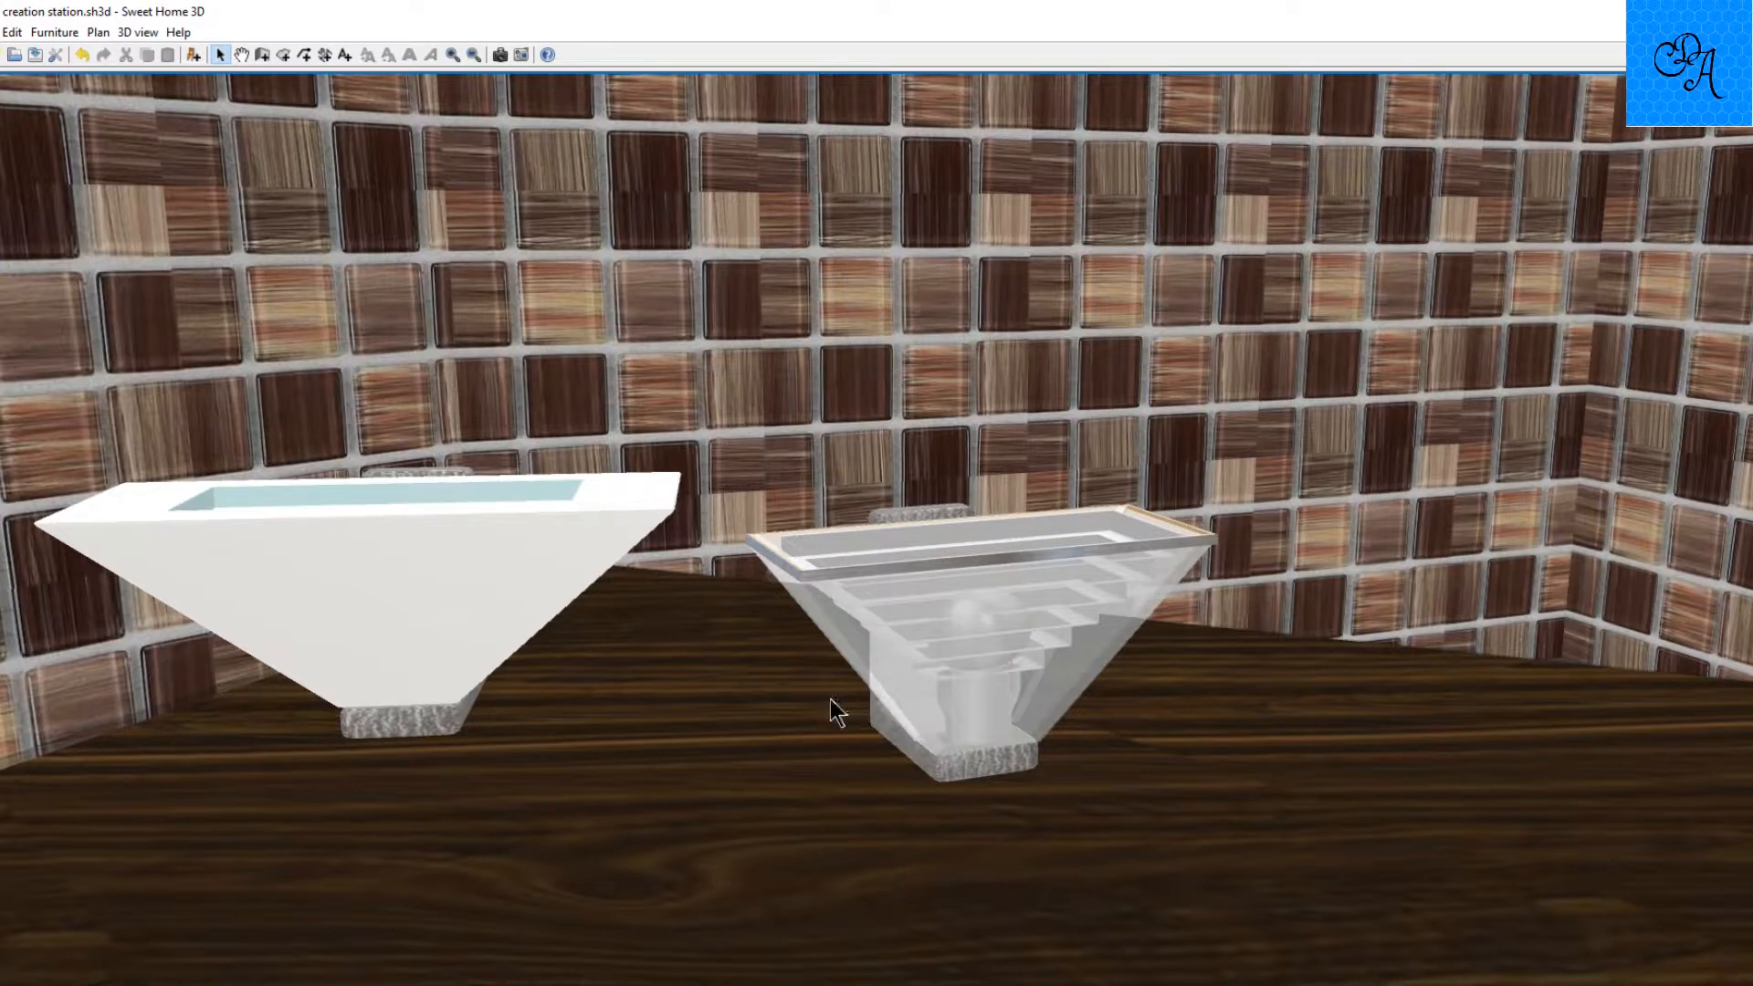
scroll(821, 692, "down", 5)
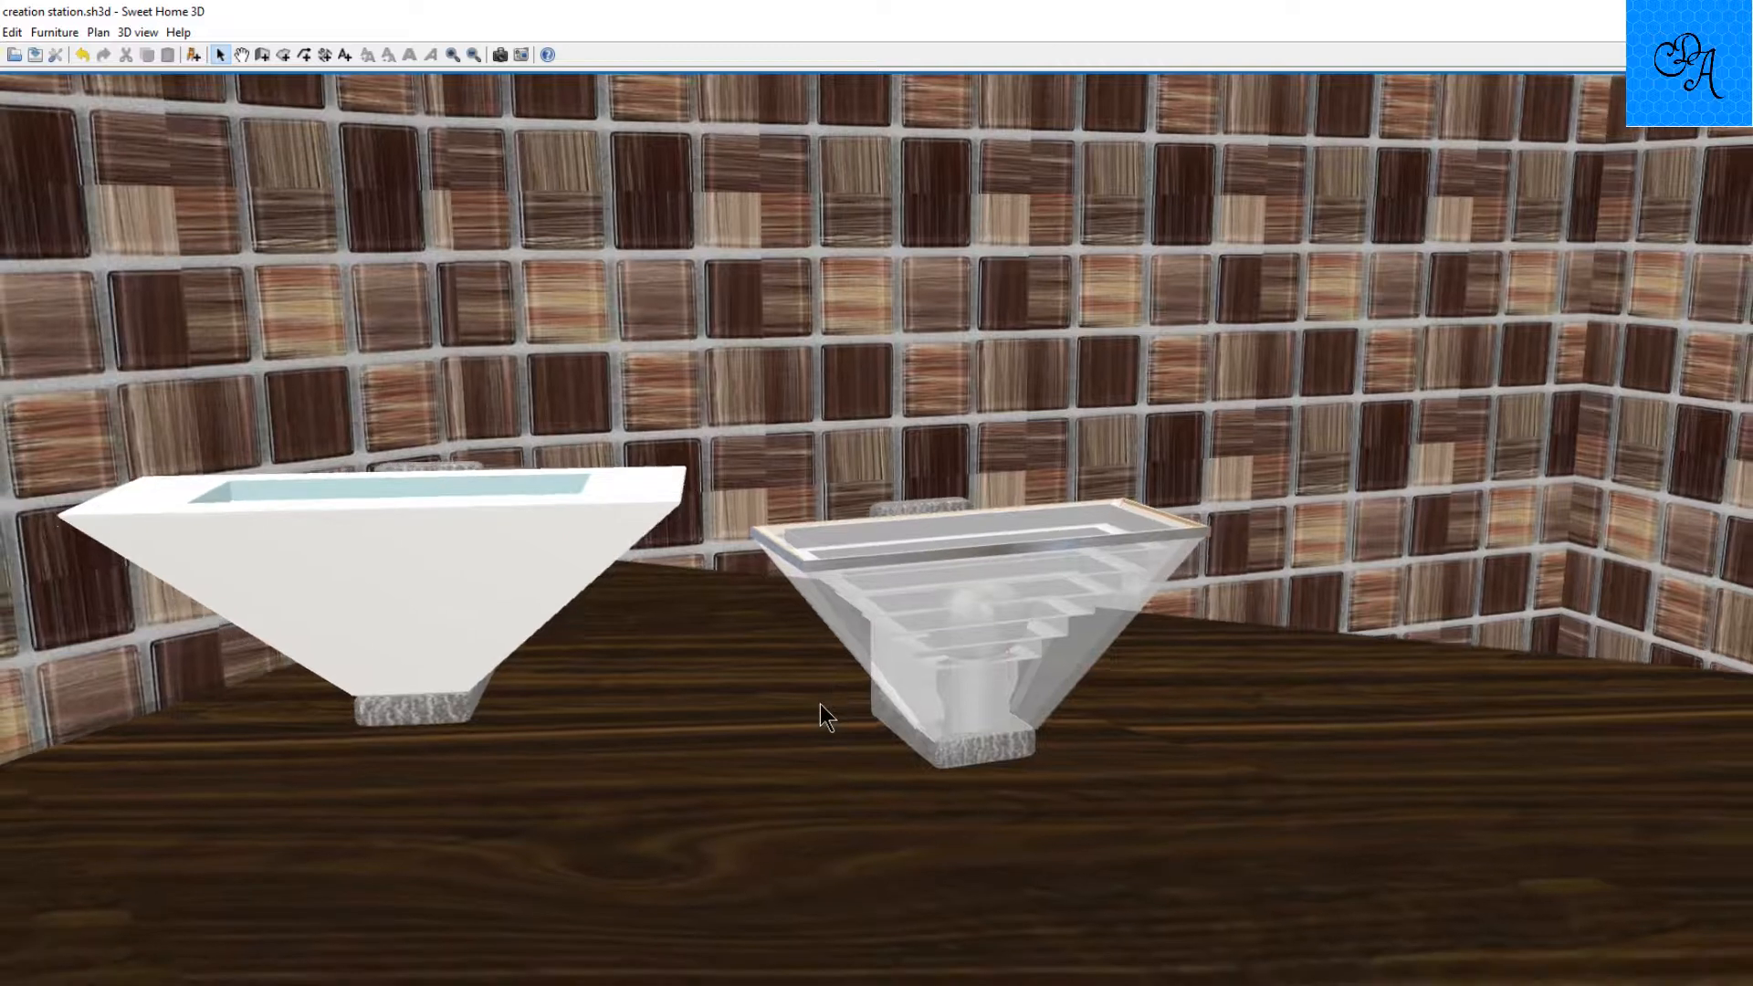
scroll(820, 700, "down", 5)
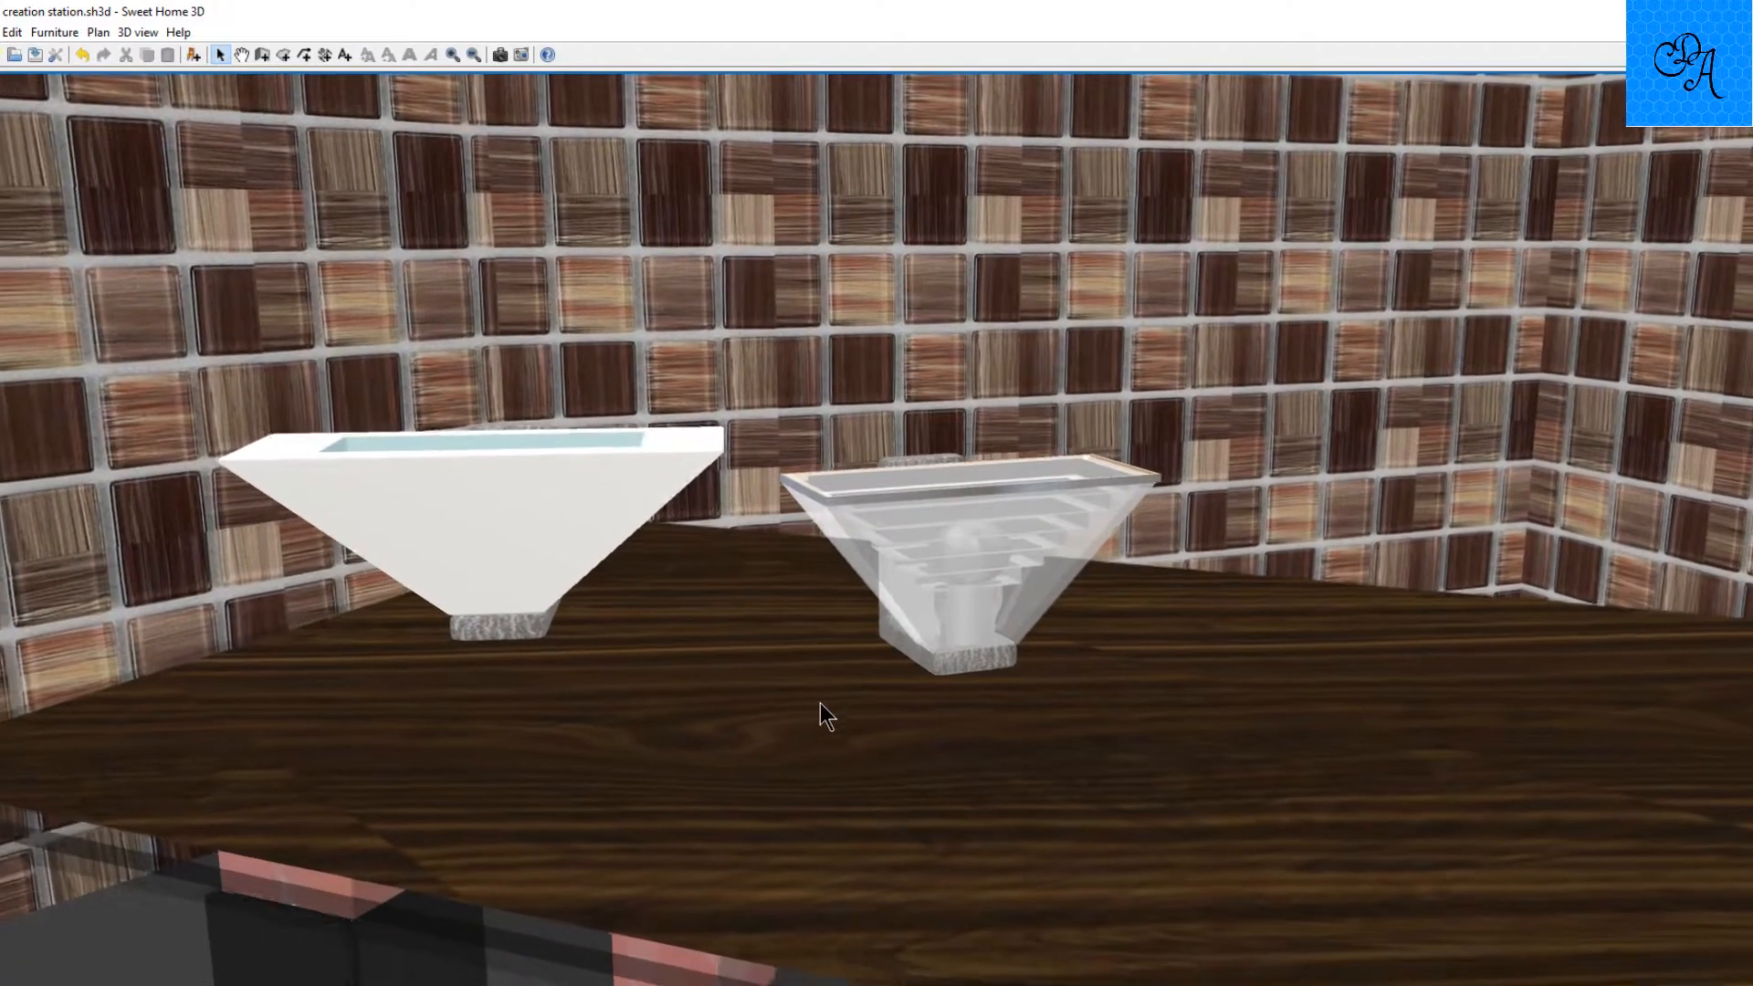
scroll(824, 700, "down", 5)
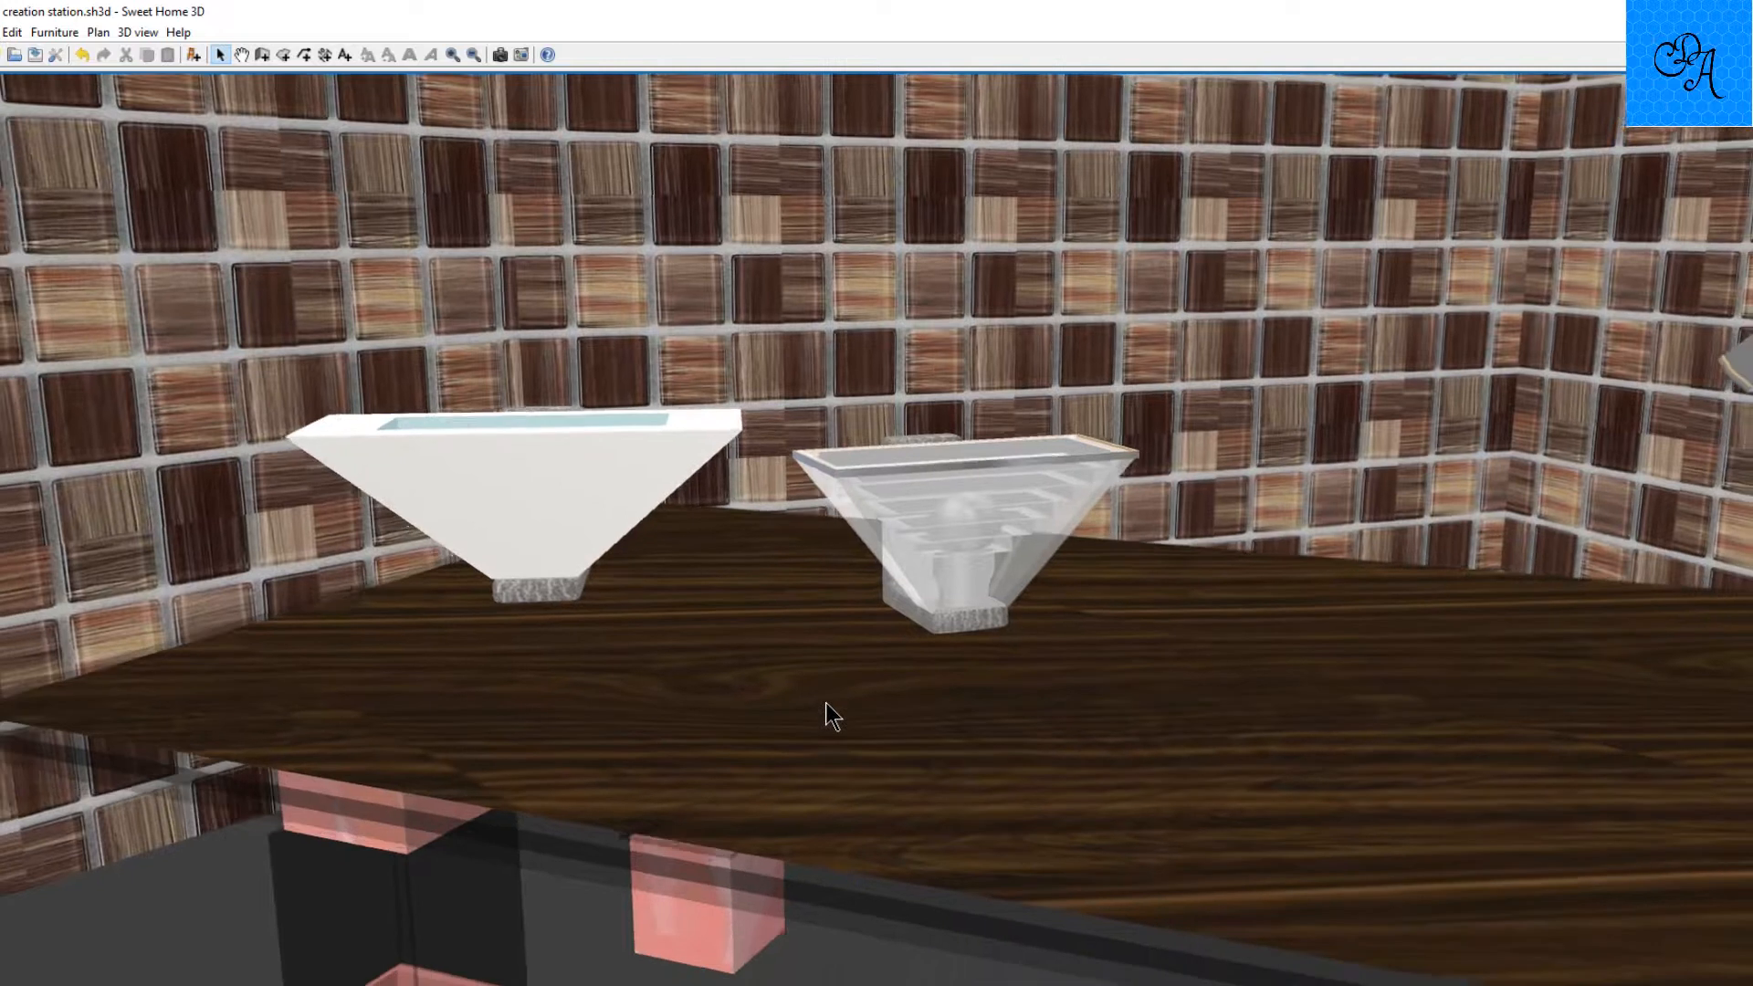
scroll(826, 705, "down", 5)
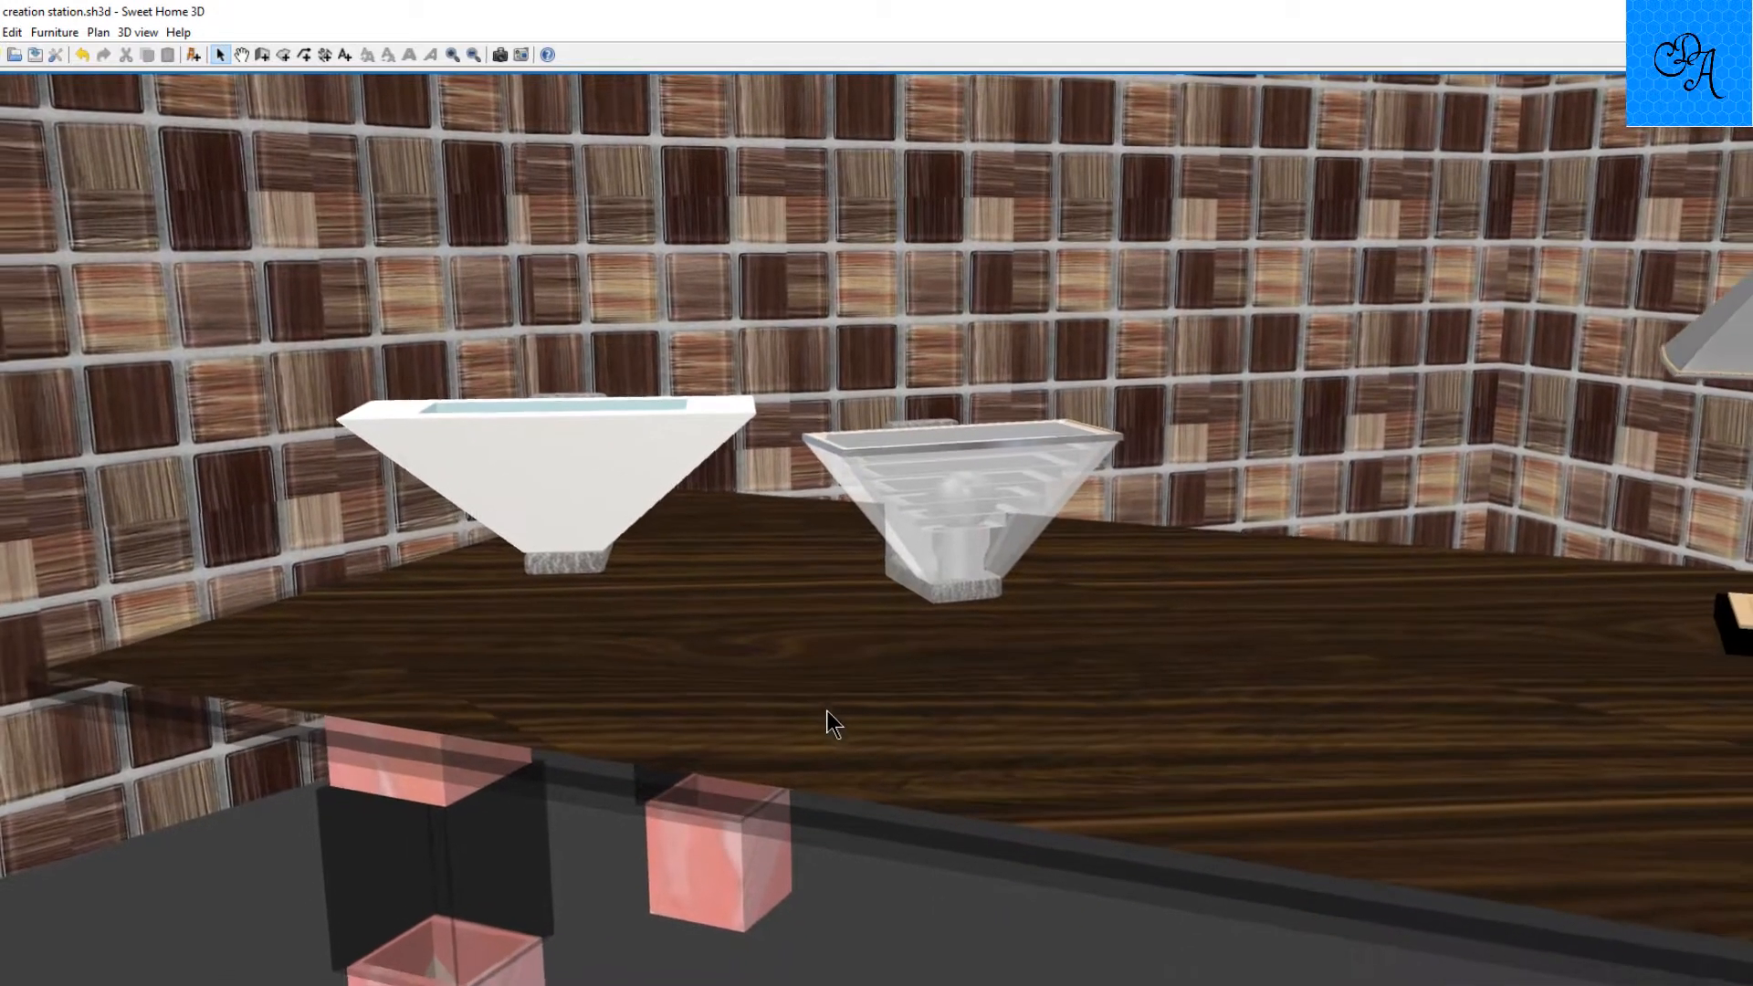
scroll(826, 705, "down", 2)
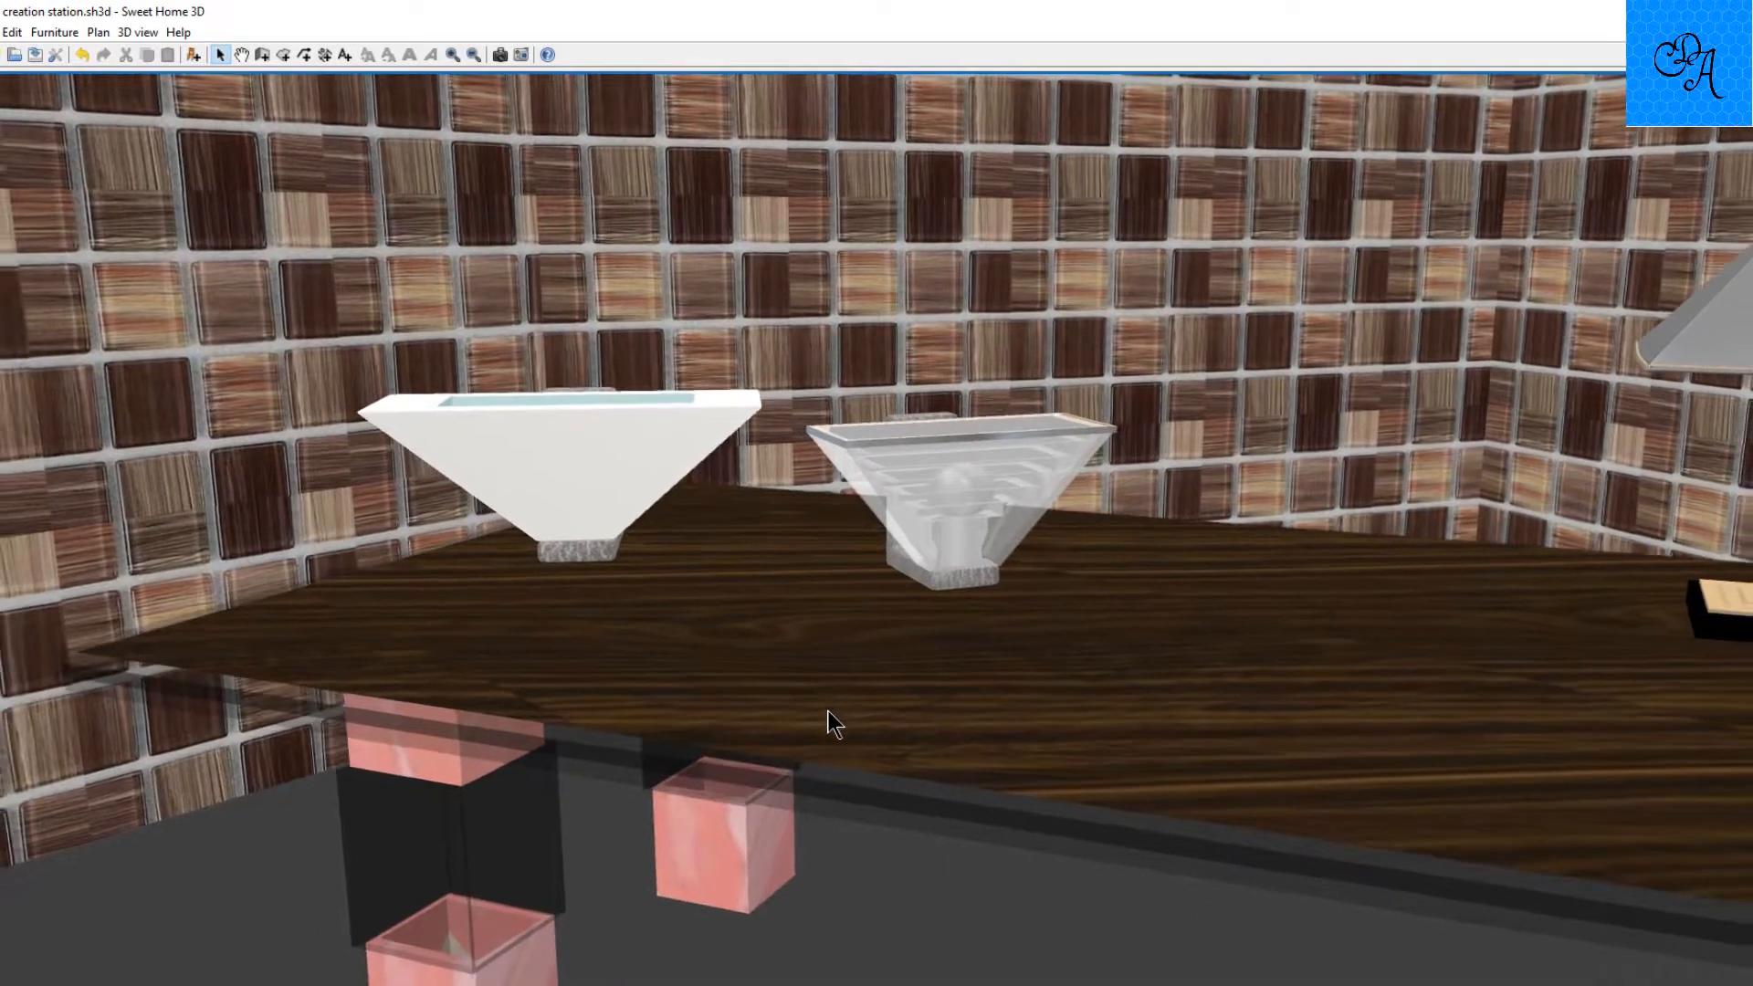
Step: Examine both tapered lights and both finished table lamps together on the wooden table from farther back
scroll(831, 709, "down", 2)
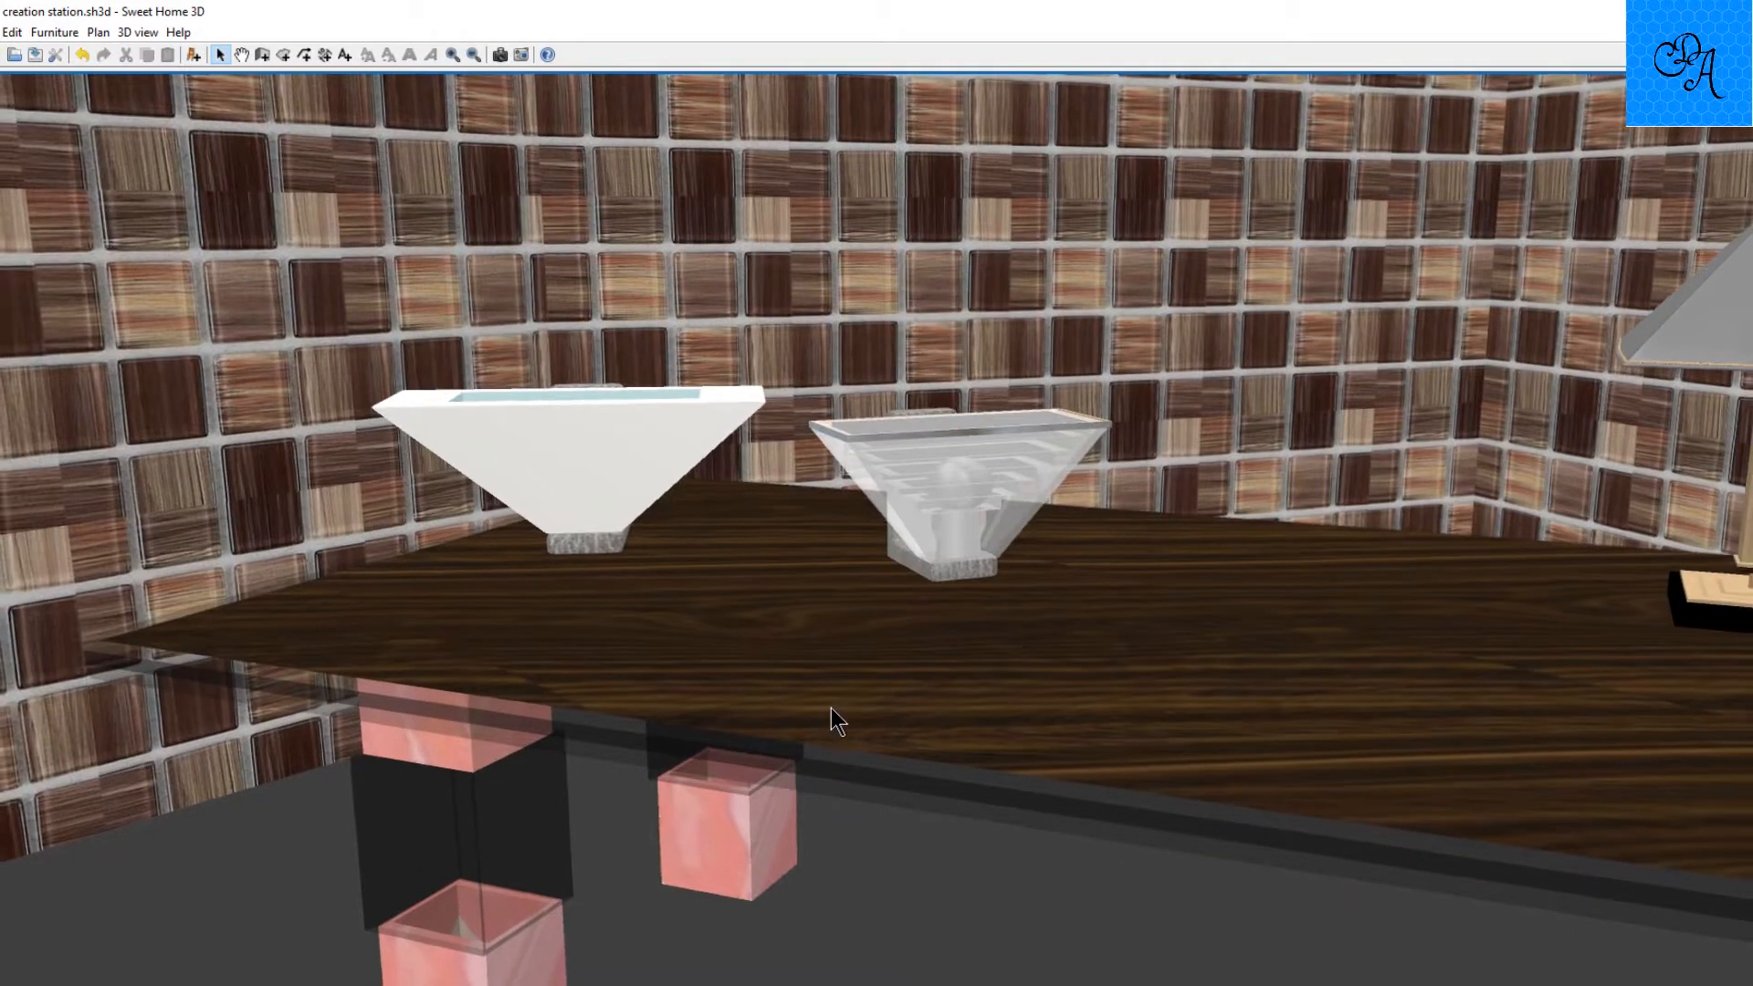
scroll(831, 708, "down", 2)
scroll(831, 709, "down", 2)
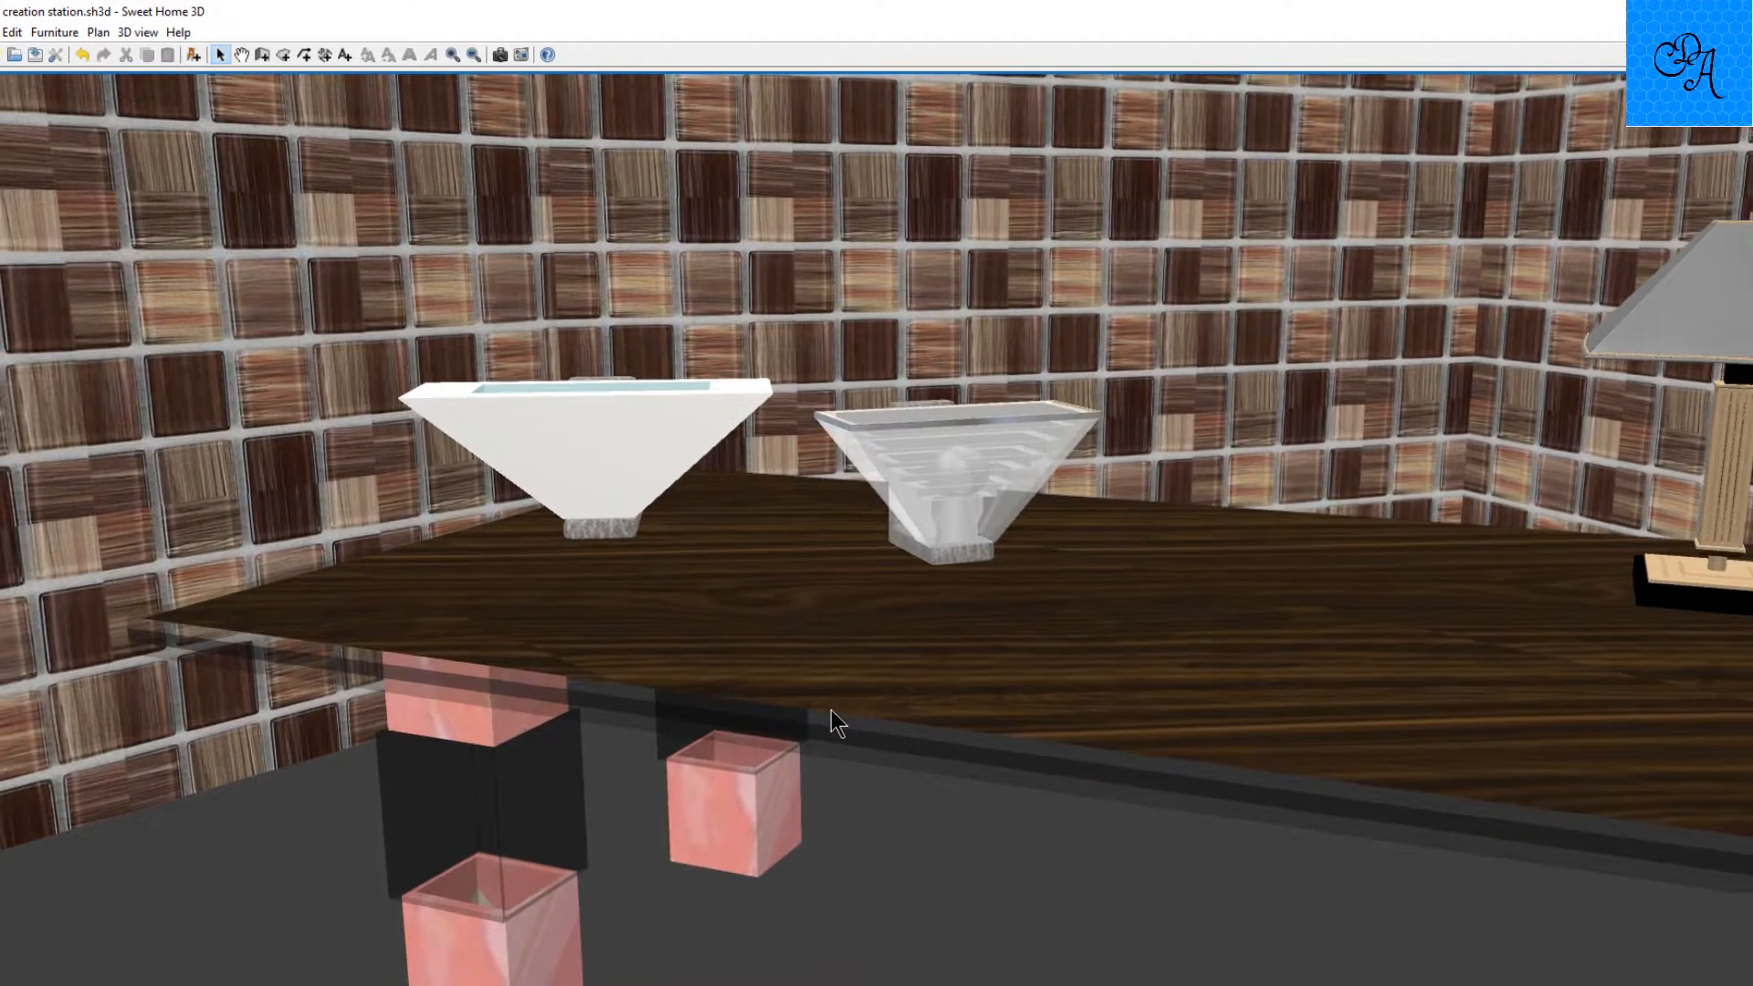
scroll(831, 710, "down", 1)
scroll(831, 710, "down", 1)
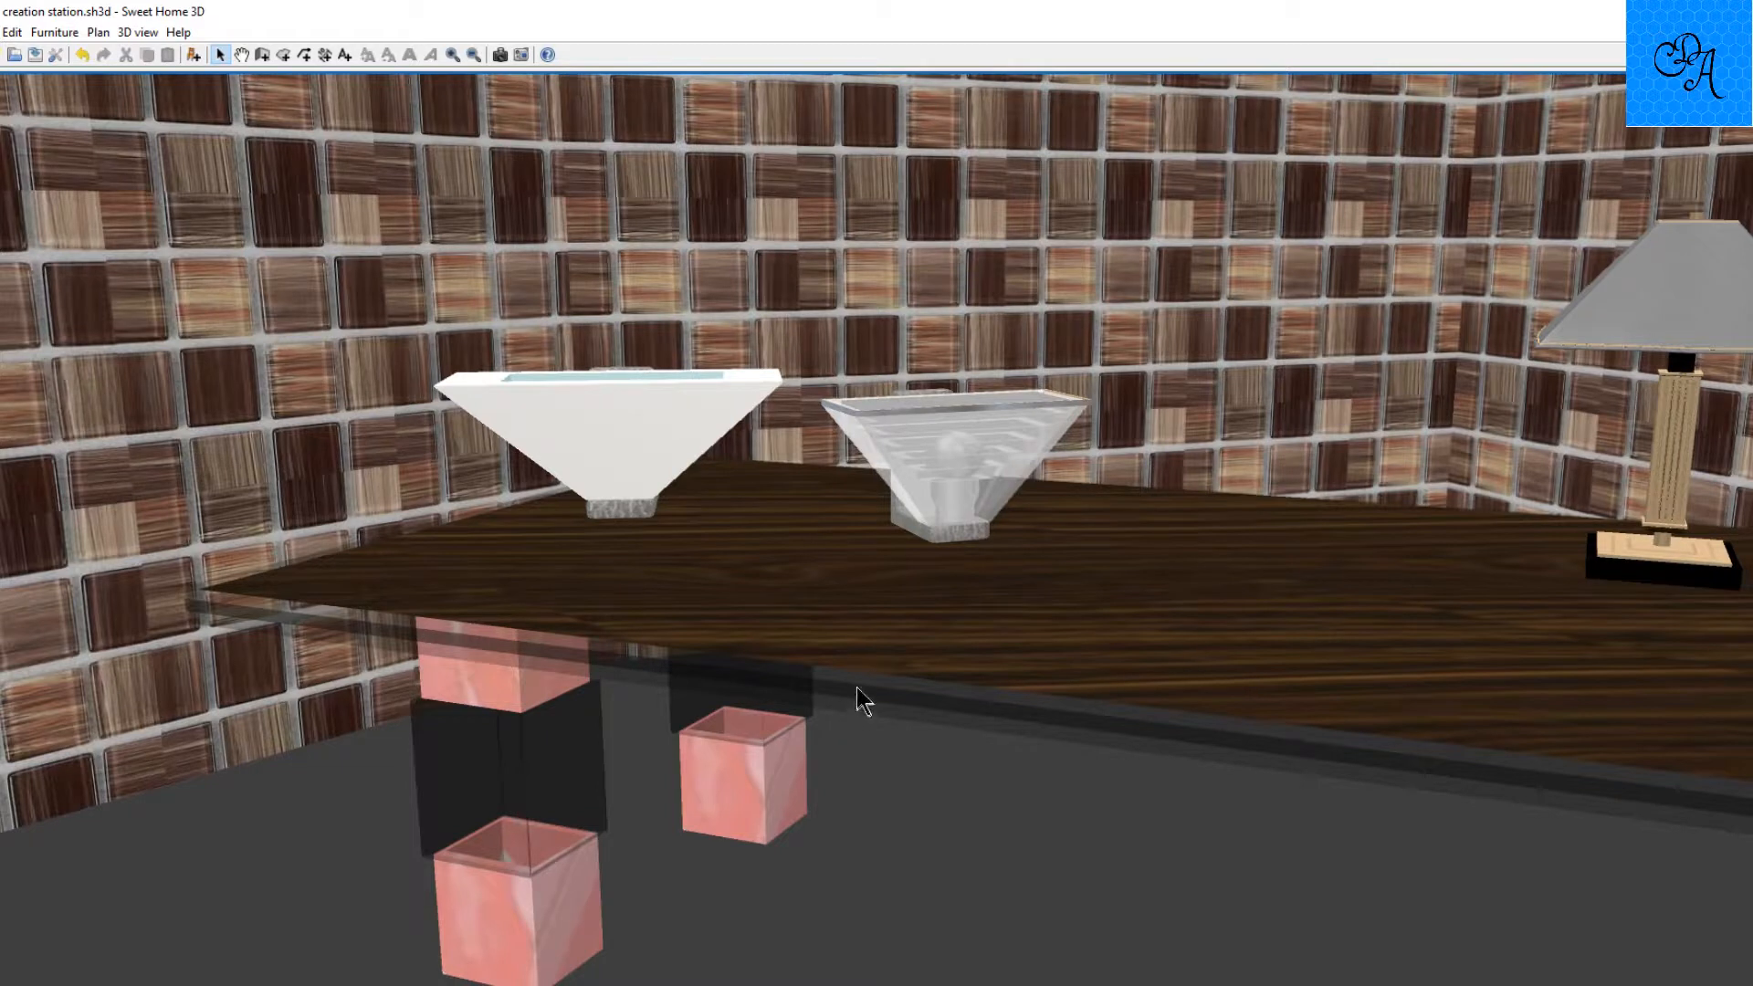
left_click_drag(809, 635, 851, 635)
scroll(851, 639, "down", 2)
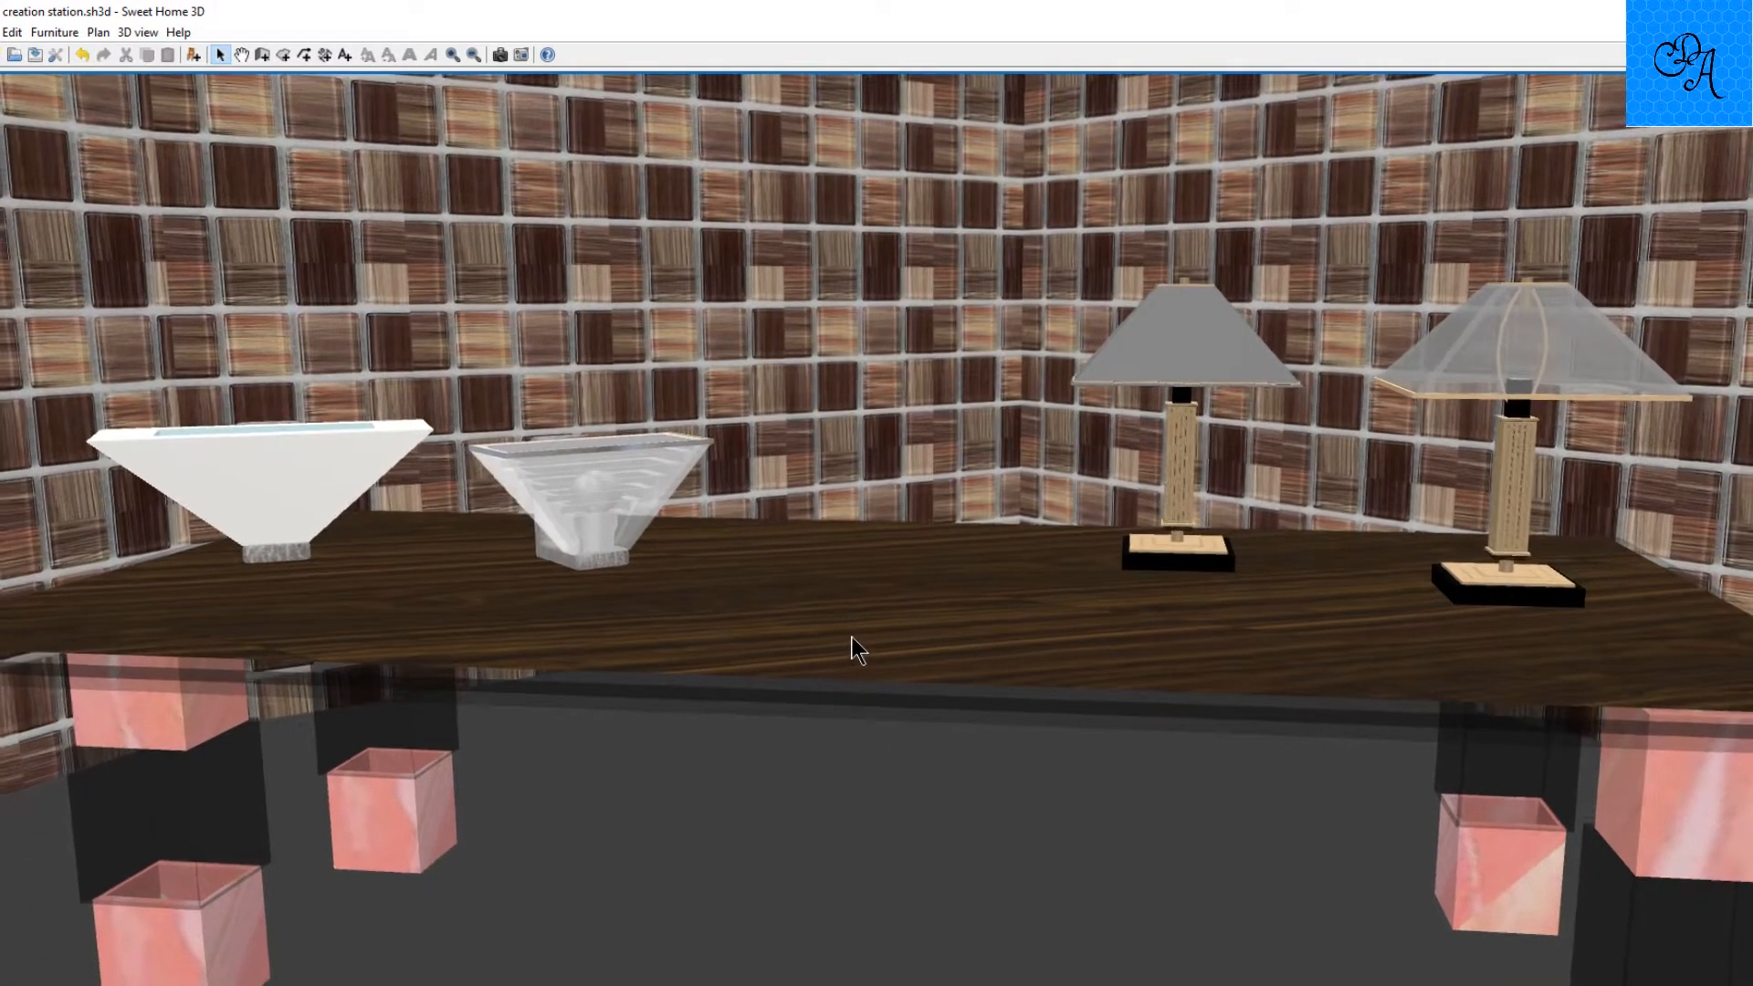
scroll(851, 636, "down", 2)
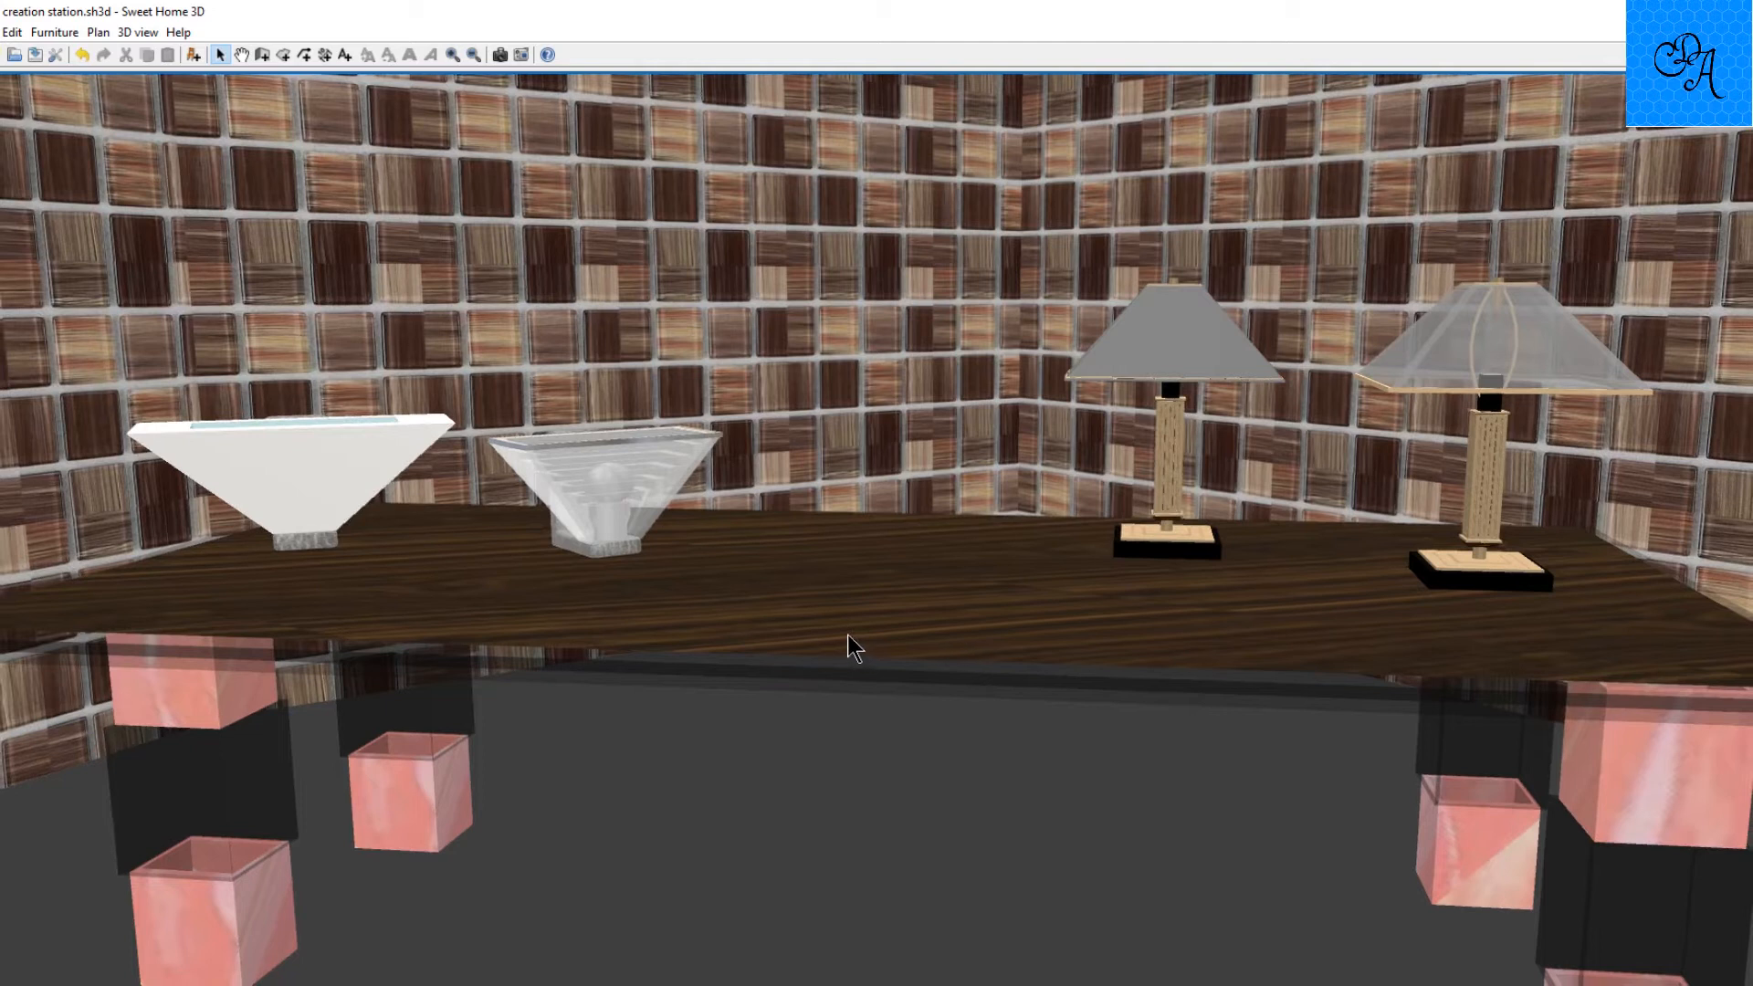
scroll(851, 638, "down", 1)
left_click_drag(862, 617, 870, 618)
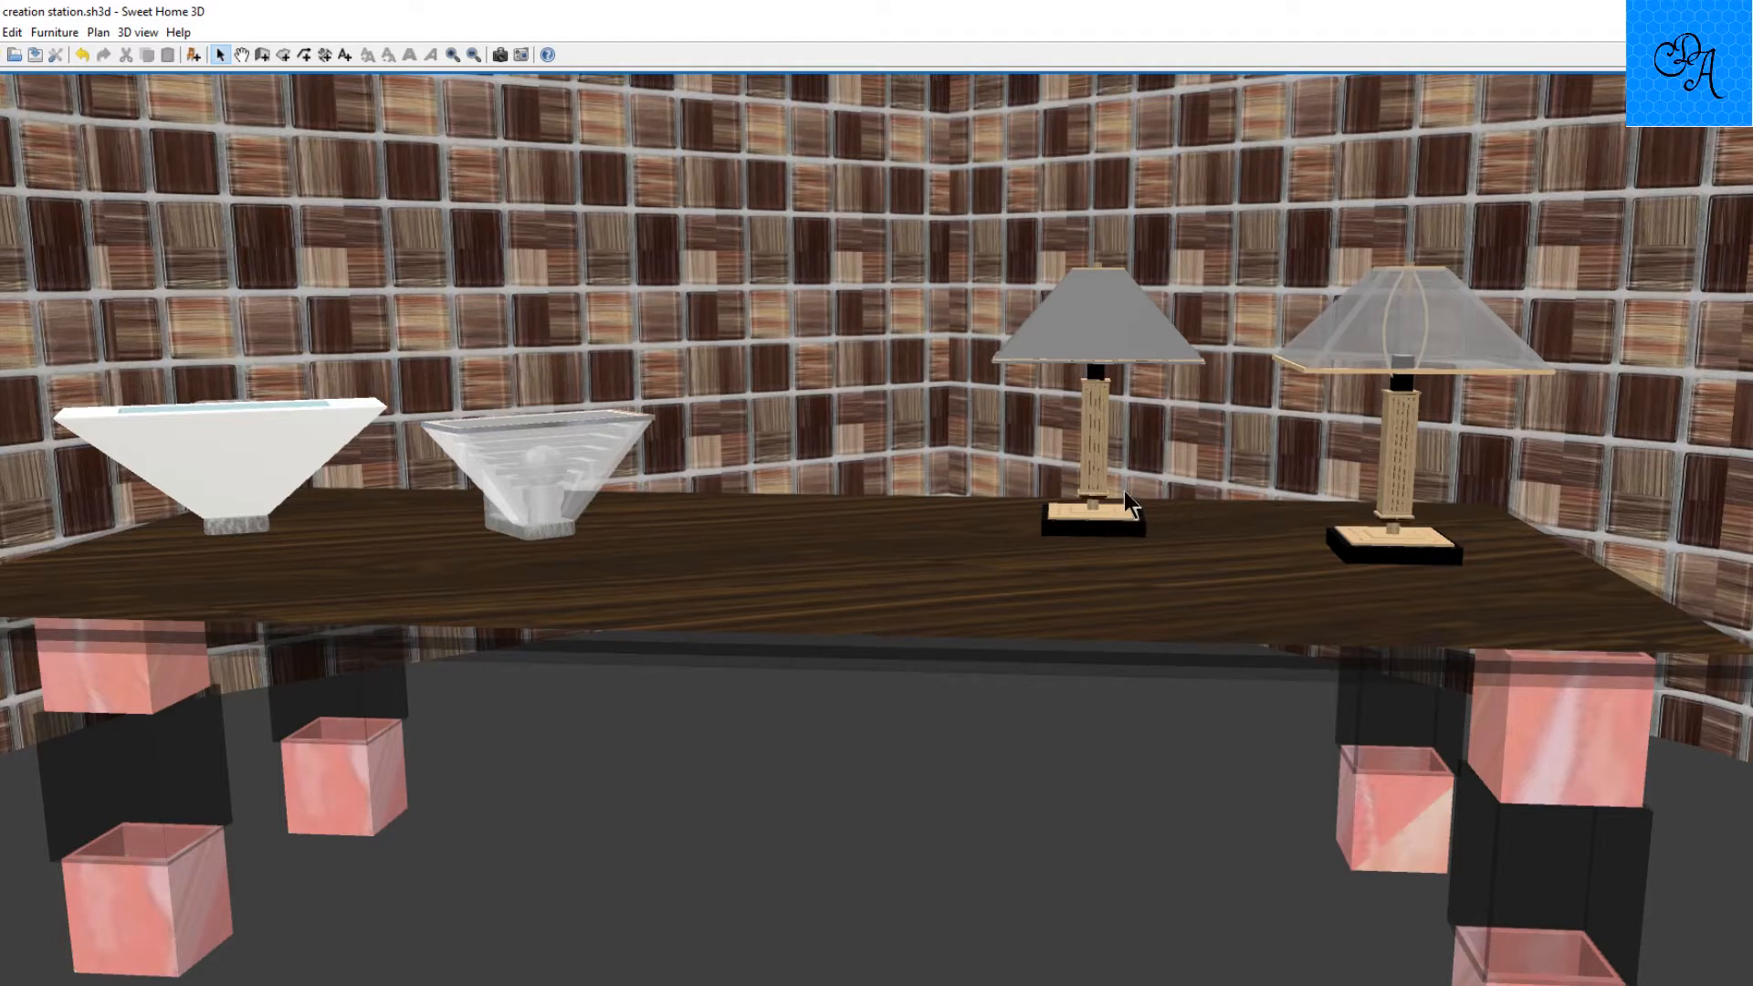
scroll(1119, 484, "down", 3)
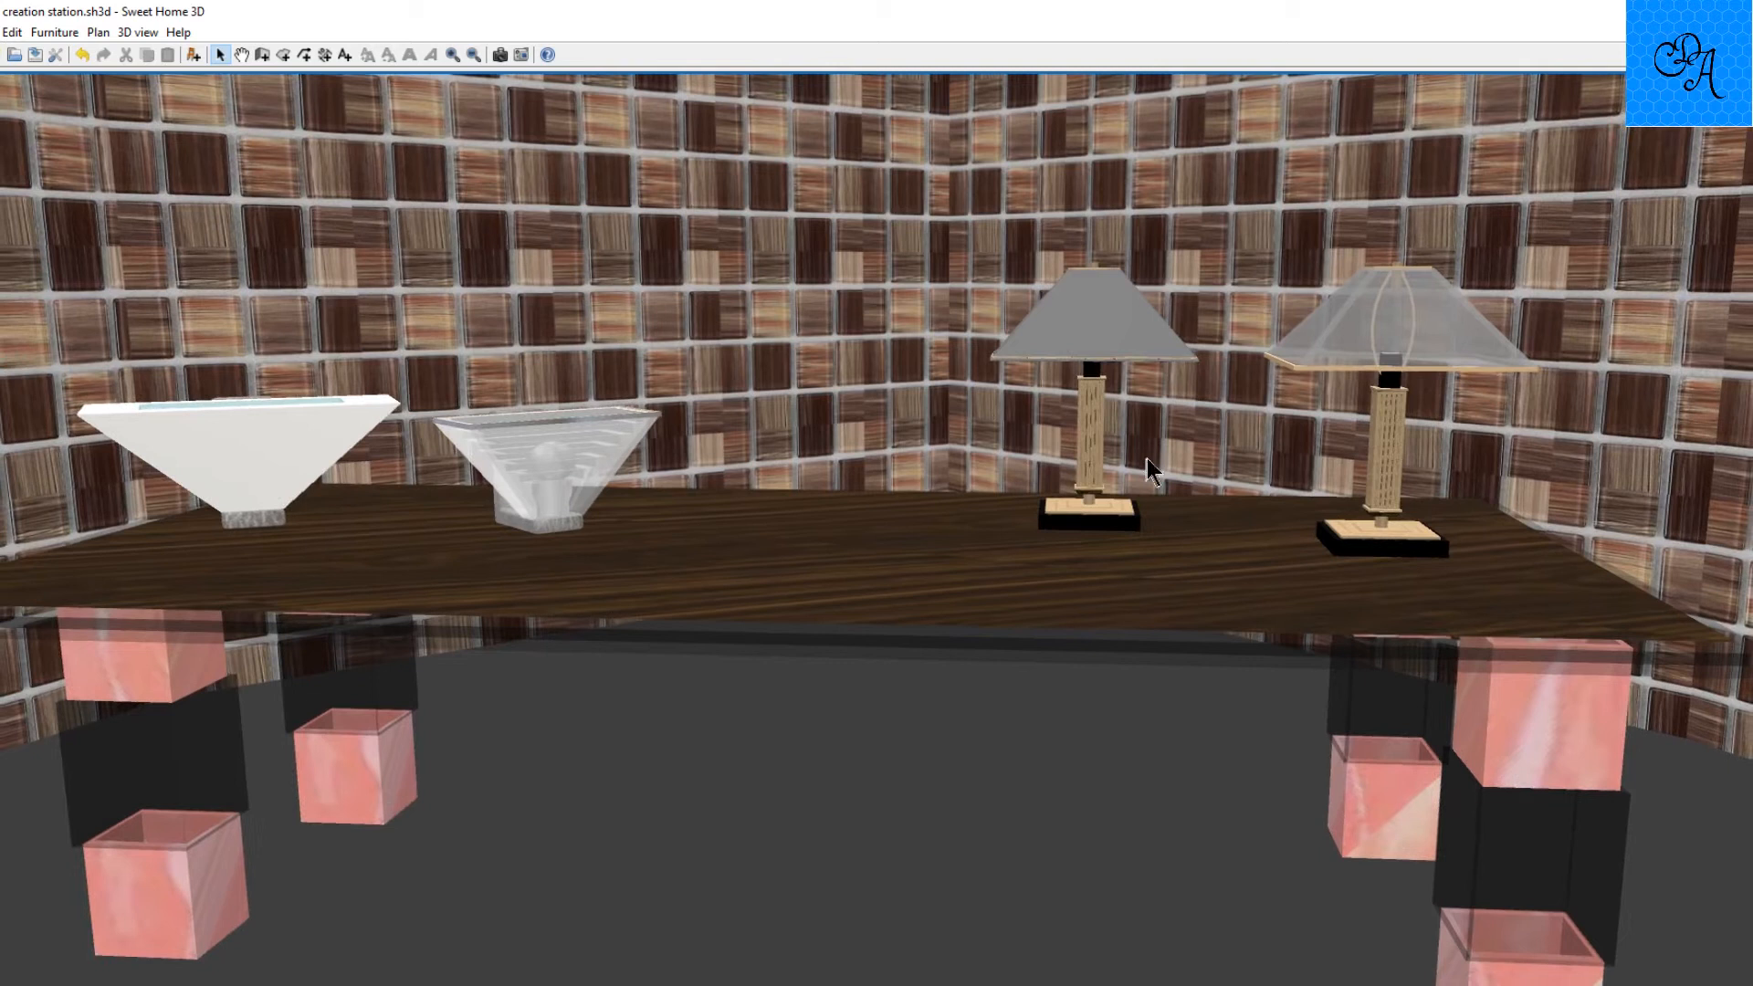